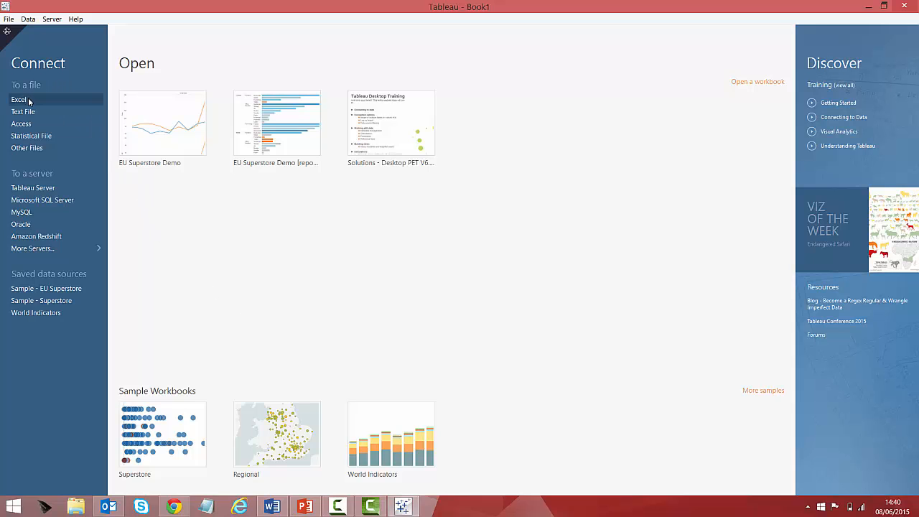
Connect to the Excel workbook "Sample - EU Superstore" in the en_US-EU data sources folder.
{"action": "left_click", "coordinate": [74, 248]}
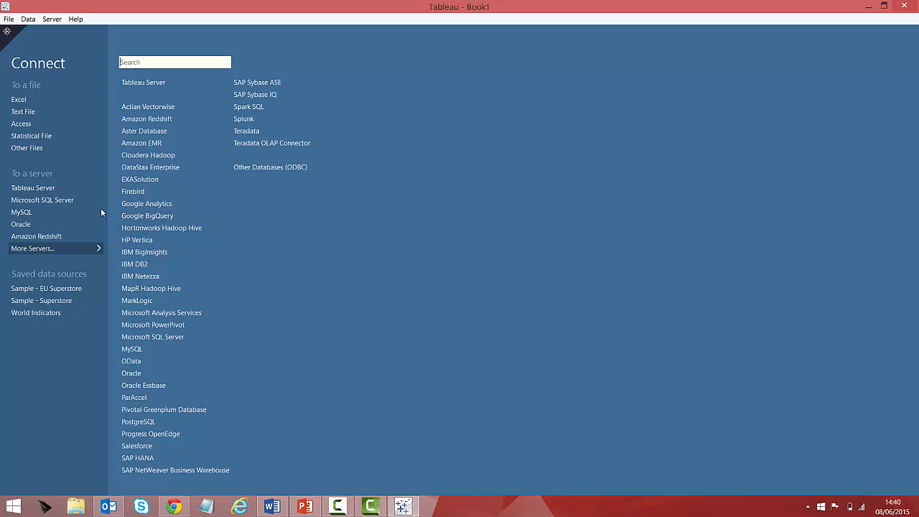
{"action": "left_click", "coordinate": [38, 99]}
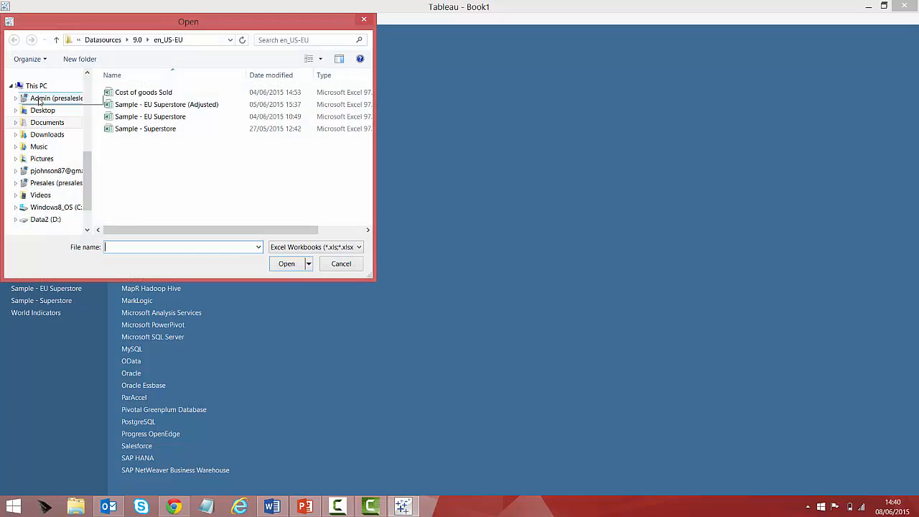
{"action": "left_click", "coordinate": [199, 42]}
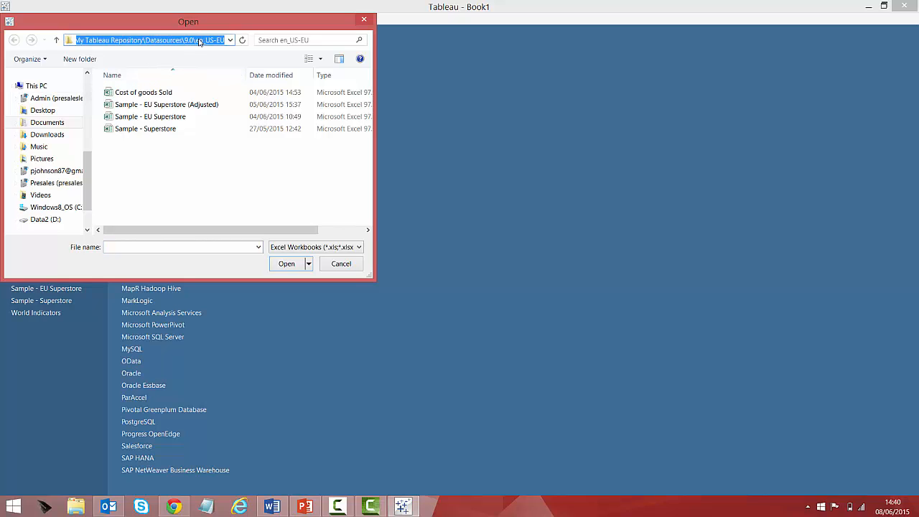
{"action": "left_click", "coordinate": [199, 42]}
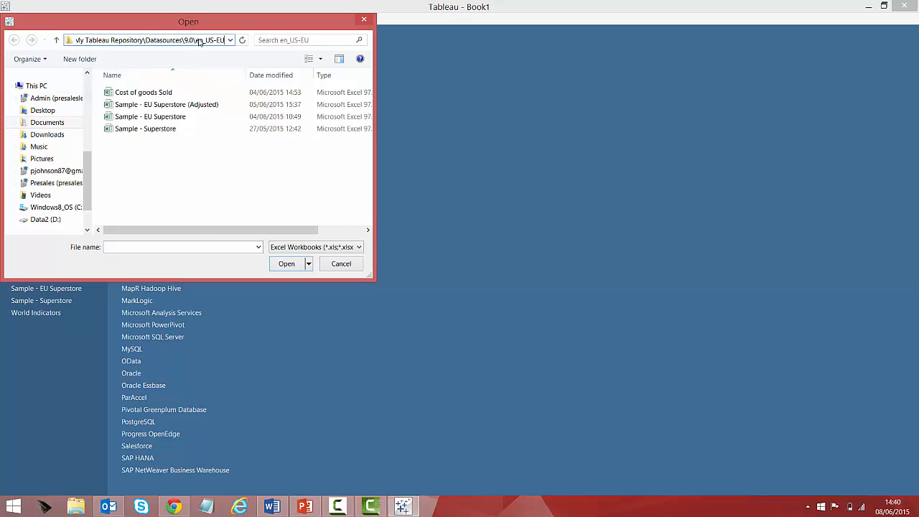
{"action": "key", "text": "Home"}
{"action": "key", "text": "Escape"}
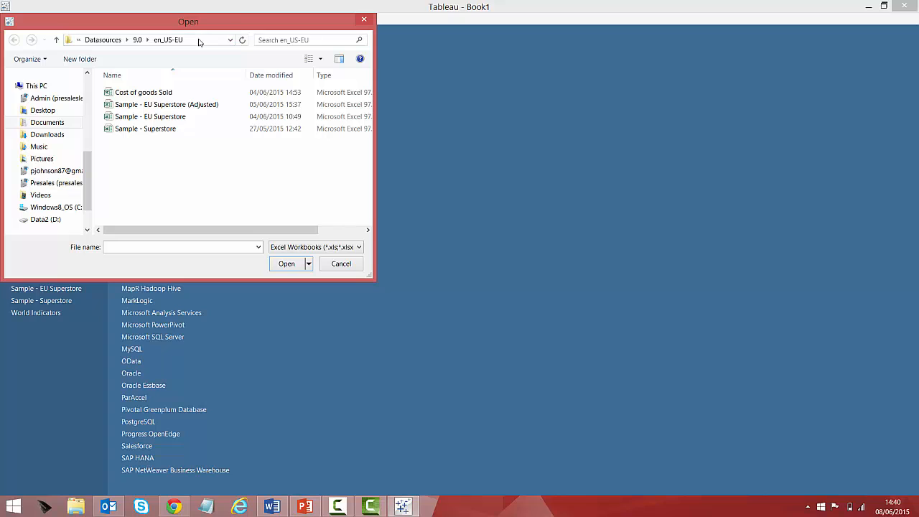
{"action": "double_click", "coordinate": [178, 116]}
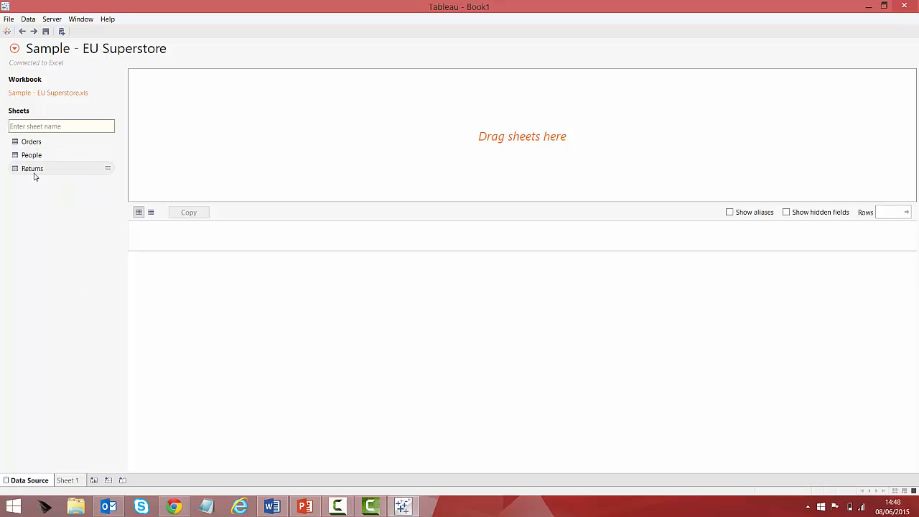
Add the Orders, People and Returns sheets to the data source as joined tables and check the join between Orders and Returns.
{"action": "left_click_drag", "start_coordinate": [33, 143], "coordinate": [201, 122]}
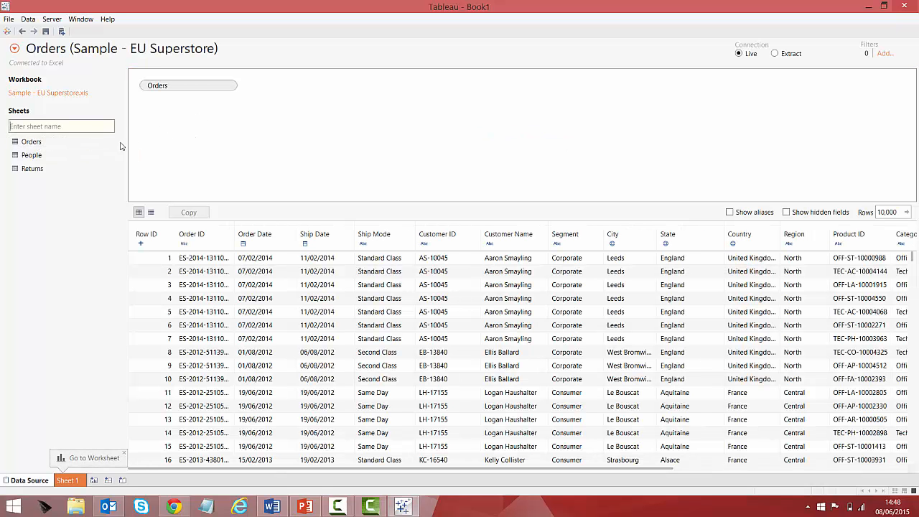
{"action": "left_click_drag", "start_coordinate": [47, 157], "coordinate": [395, 115]}
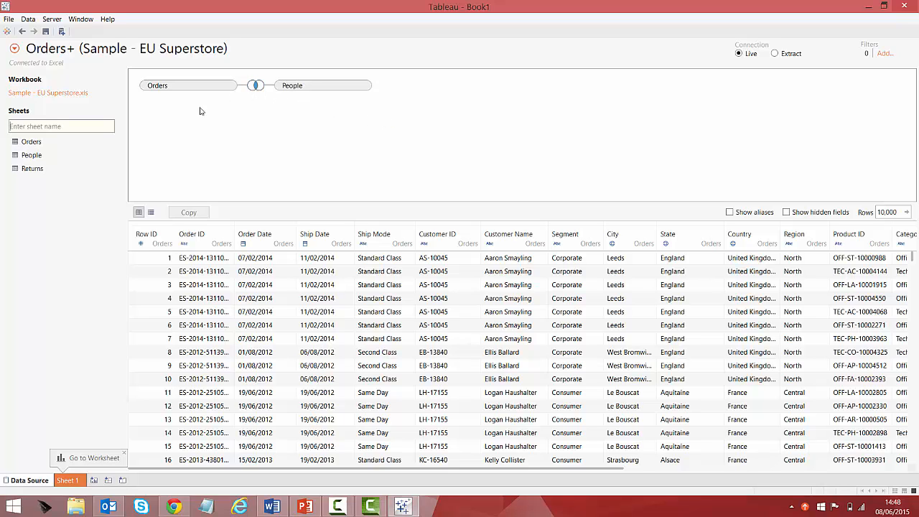
{"action": "left_click_drag", "start_coordinate": [30, 168], "coordinate": [257, 135]}
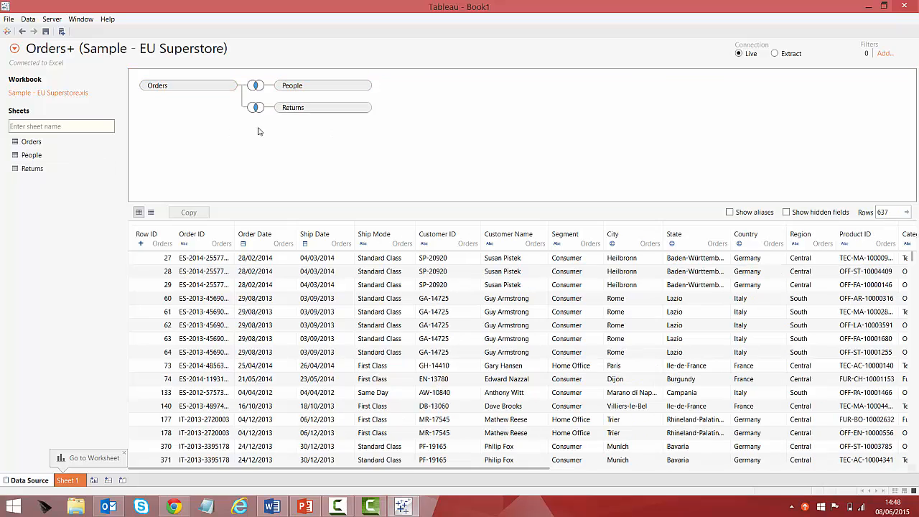
{"action": "left_click", "coordinate": [256, 109]}
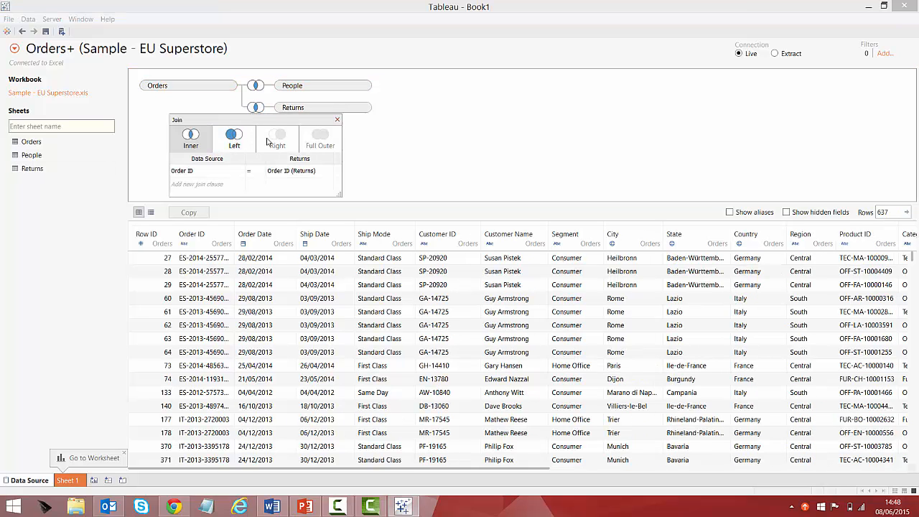
{"action": "left_click", "coordinate": [337, 120]}
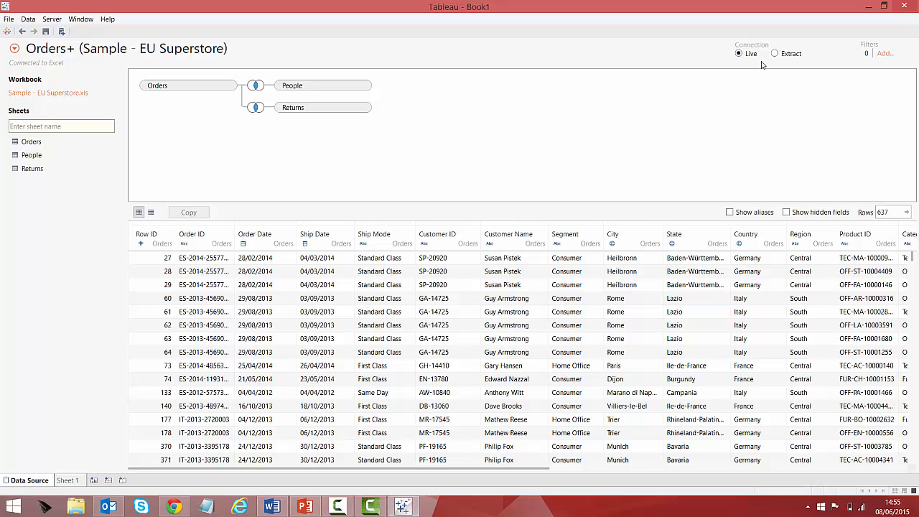
On Sheet 1, plot the sums of Sales and Profit as rows against the discrete MONTH(Order Date) as columns.
{"action": "left_click", "coordinate": [67, 480]}
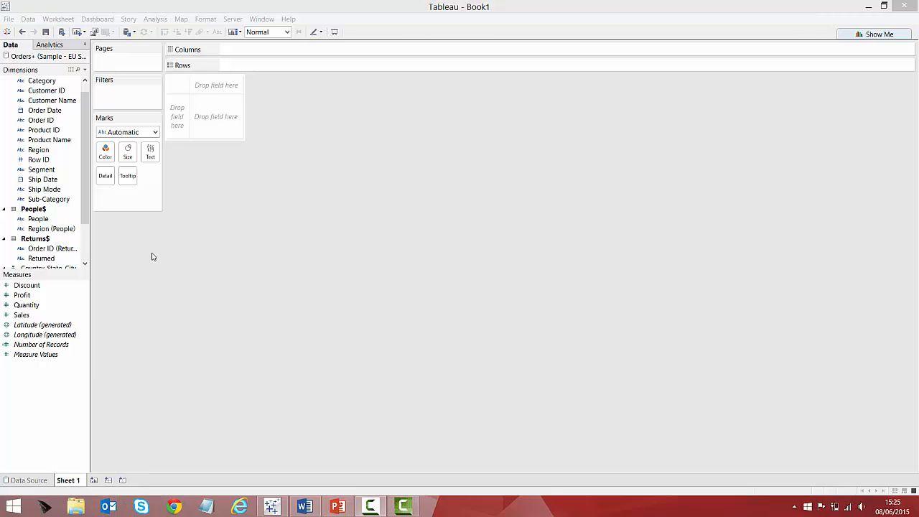
{"action": "left_click_drag", "start_coordinate": [38, 316], "coordinate": [271, 66]}
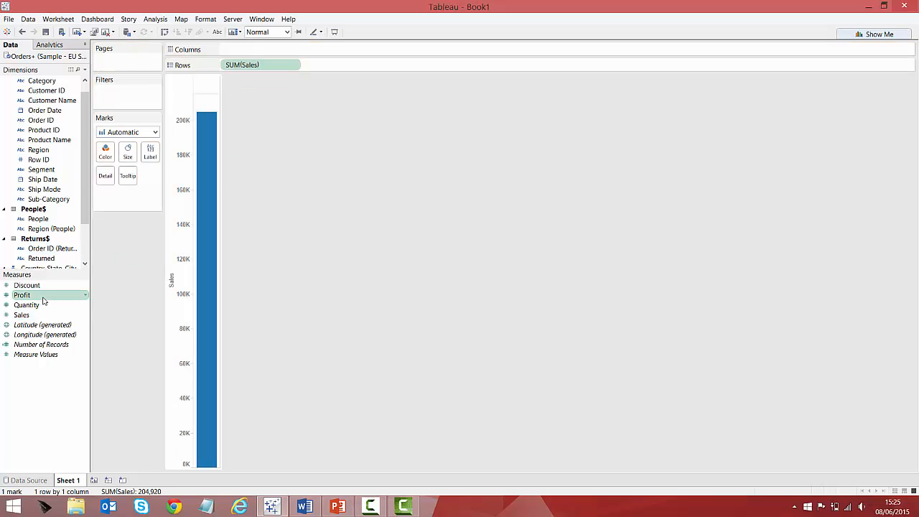
{"action": "left_click_drag", "start_coordinate": [25, 296], "coordinate": [340, 69]}
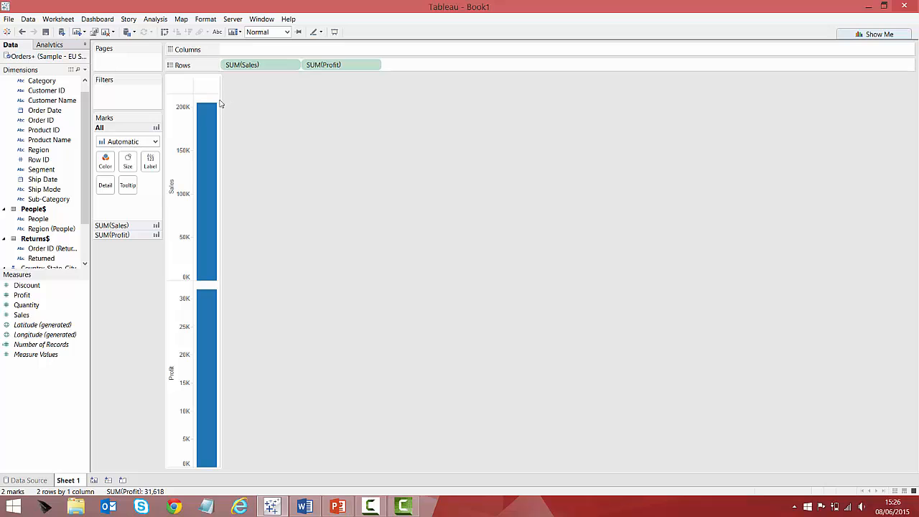
{"action": "left_click_drag", "start_coordinate": [44, 110], "coordinate": [257, 55]}
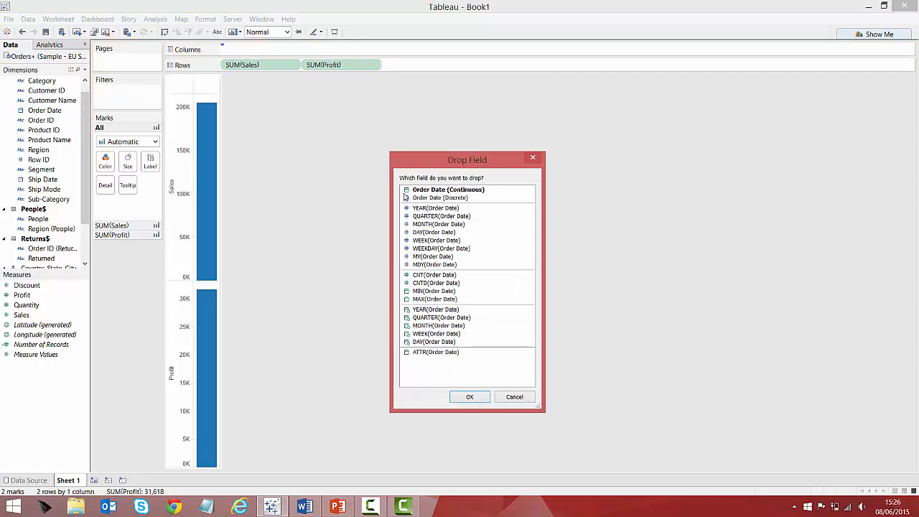
{"action": "left_click", "coordinate": [438, 224]}
{"action": "left_click", "coordinate": [469, 397]}
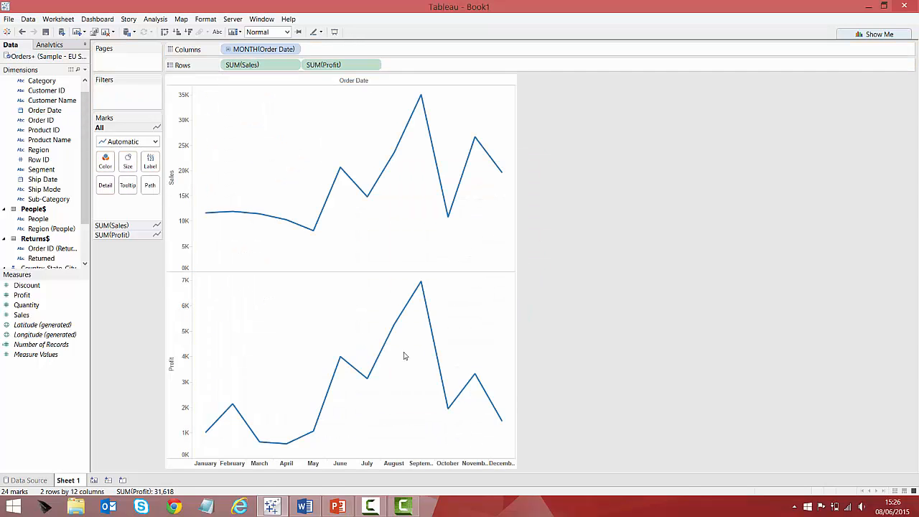
Filter the view by year of Order Date, keeping only 2013 and 2014.
{"action": "left_click_drag", "start_coordinate": [50, 110], "coordinate": [111, 100]}
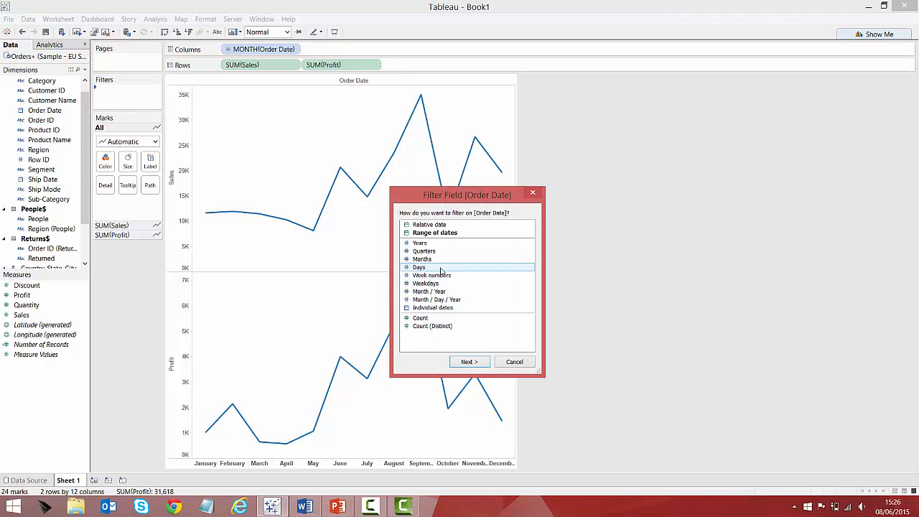
{"action": "left_click", "coordinate": [438, 243]}
{"action": "left_click", "coordinate": [468, 361]}
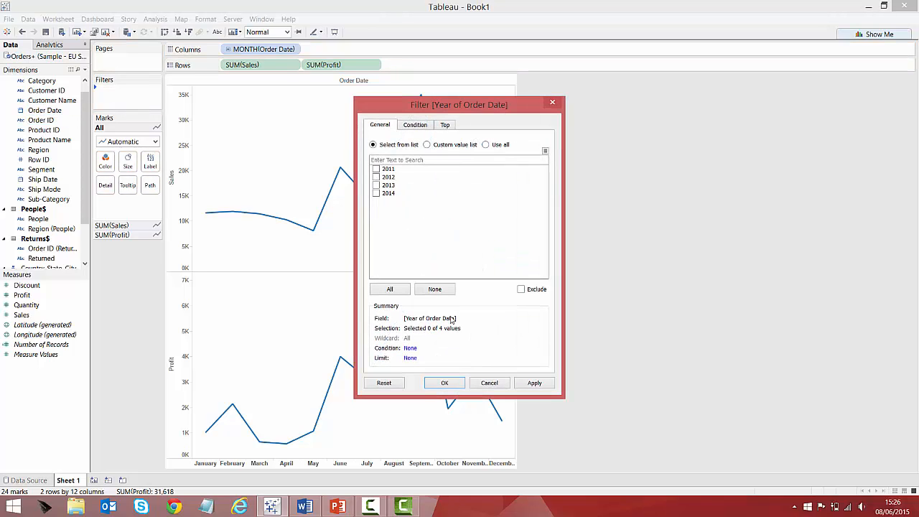
{"action": "left_click", "coordinate": [376, 185]}
{"action": "left_click", "coordinate": [377, 193]}
{"action": "left_click", "coordinate": [534, 384]}
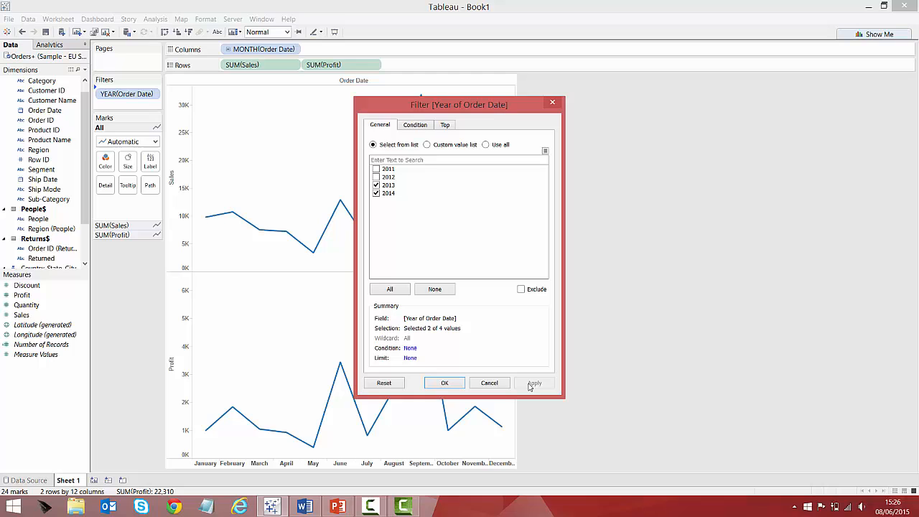
{"action": "left_click", "coordinate": [453, 384]}
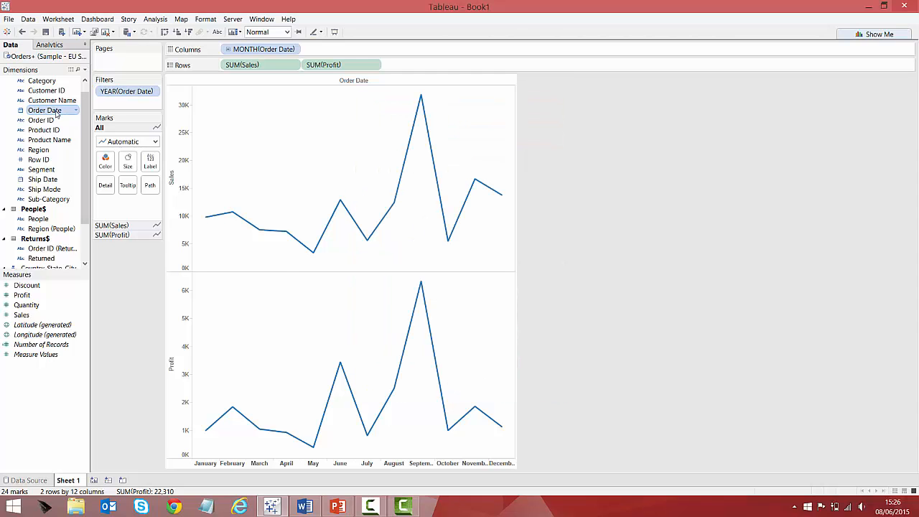
Colour the lines by the discrete YEAR(Order Date) and set the view to Fit Width.
{"action": "left_click_drag", "start_coordinate": [56, 111], "coordinate": [104, 159]}
{"action": "left_click", "coordinate": [442, 208]}
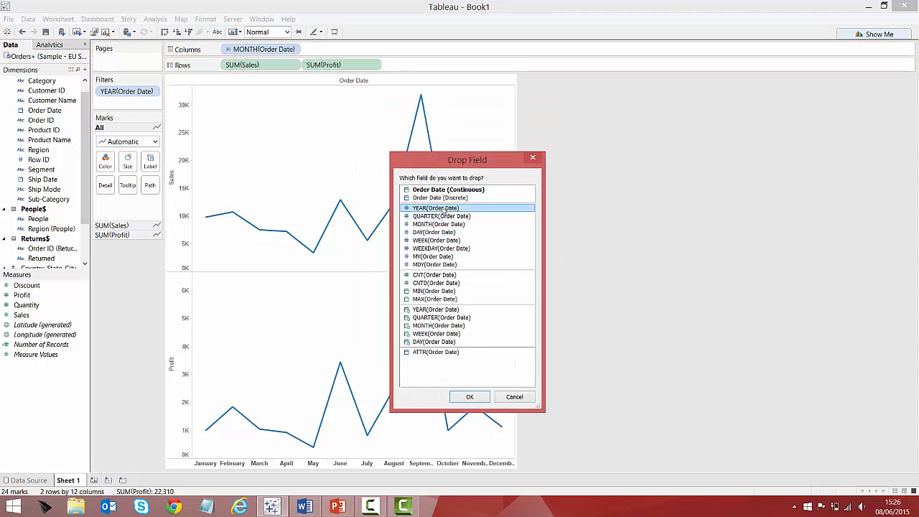
{"action": "left_click", "coordinate": [472, 396]}
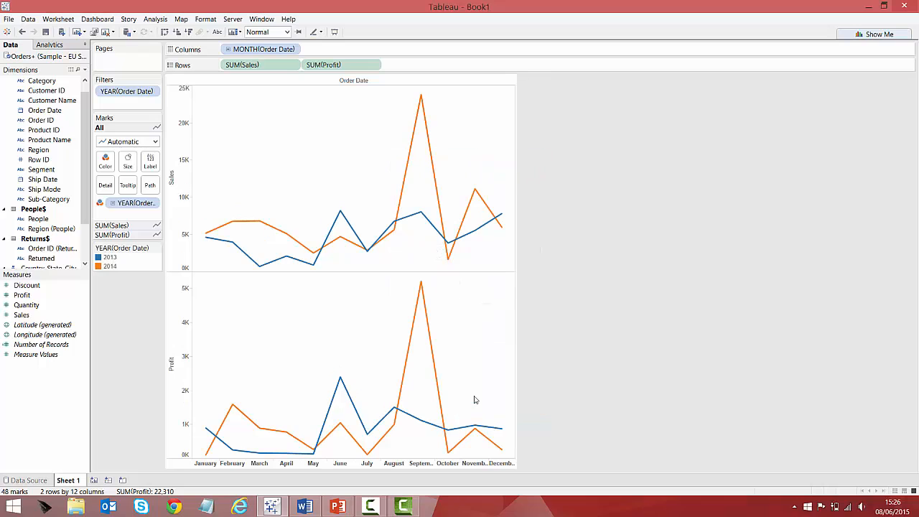
{"action": "left_click", "coordinate": [286, 32]}
{"action": "left_click", "coordinate": [261, 53]}
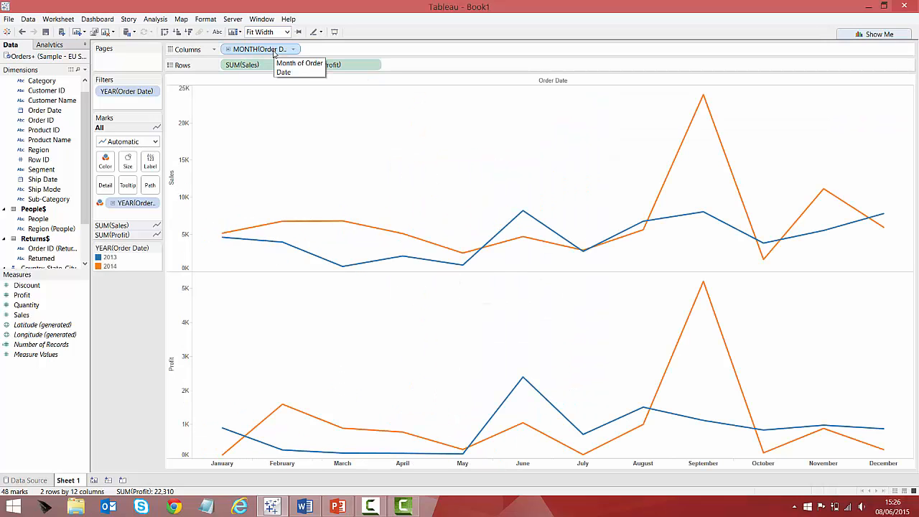
Rename Sheet 1 as "Sales & Profit".
{"action": "right_click", "coordinate": [70, 480]}
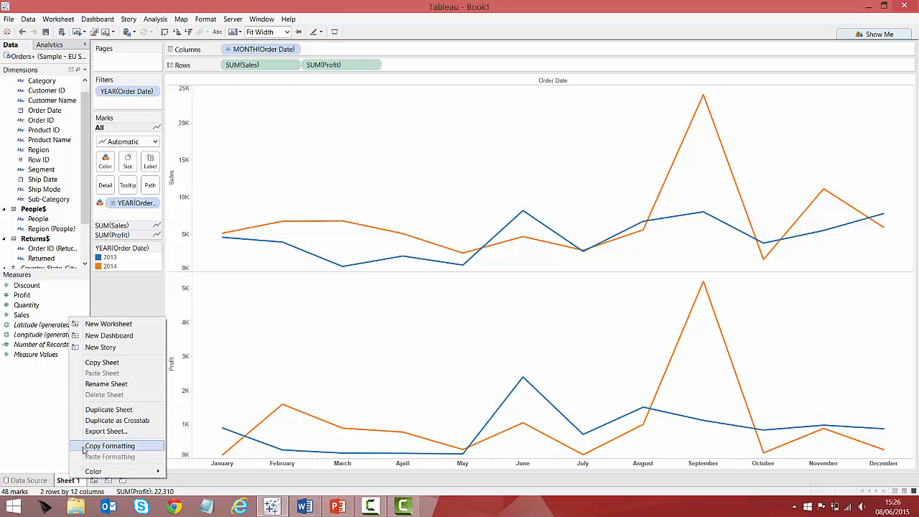
{"action": "left_click", "coordinate": [112, 385]}
{"action": "type", "text": "Sales"}
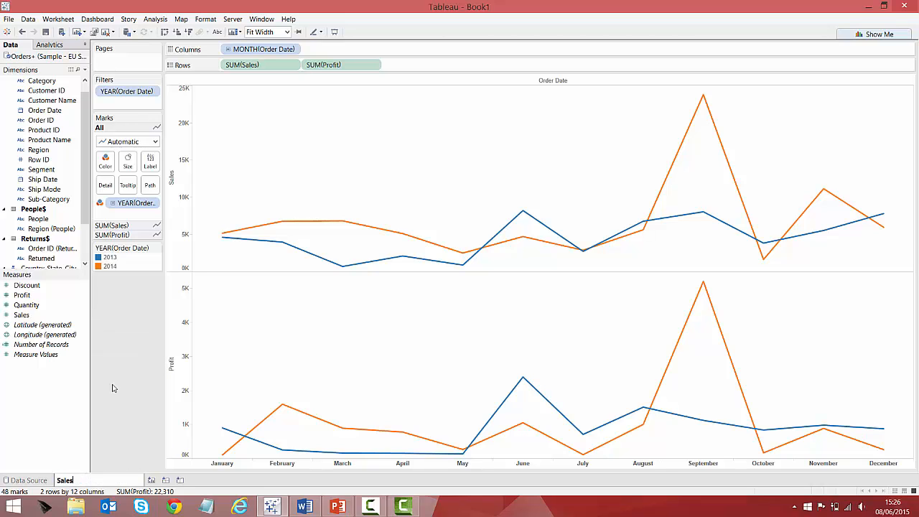
{"action": "type", "text": " & Profit"}
{"action": "key", "text": "Return"}
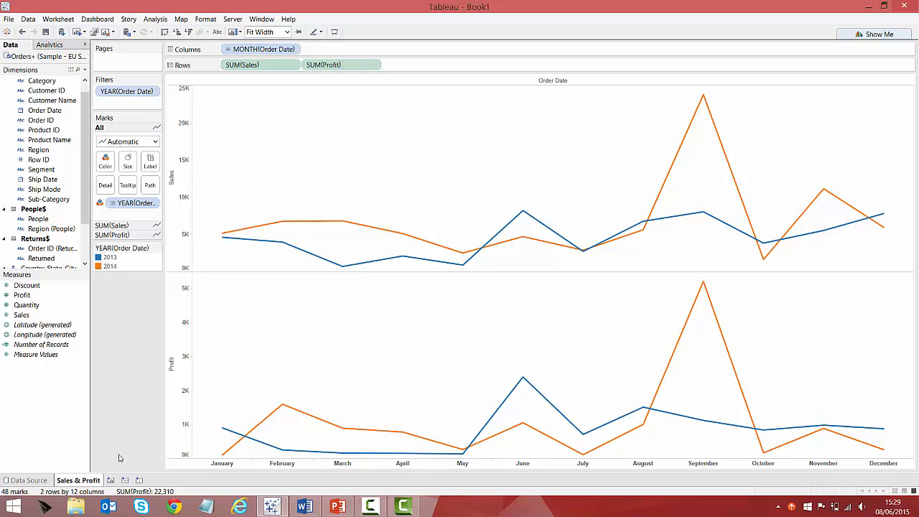
Duplicate the Sales & Profit worksheet and rename the copy as "Sales & Profit 2".
{"action": "right_click", "coordinate": [90, 481]}
{"action": "left_click", "coordinate": [158, 411]}
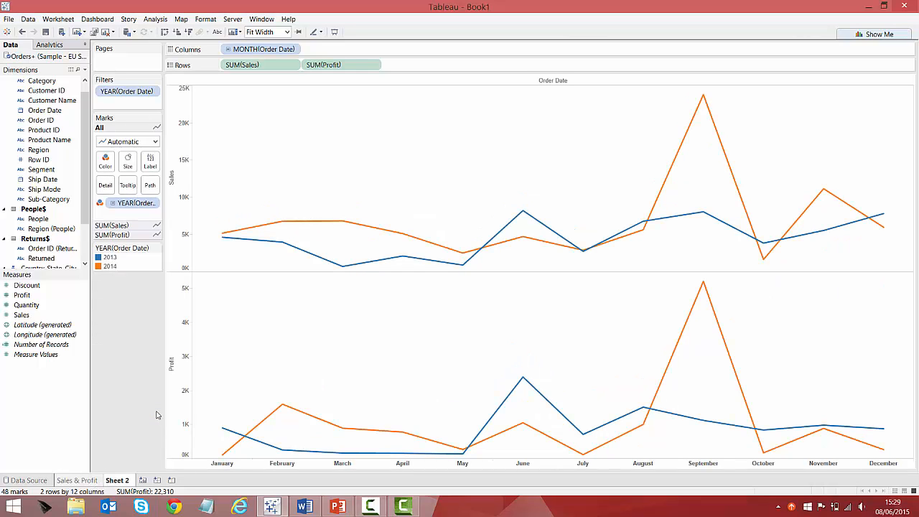
{"action": "right_click", "coordinate": [130, 476]}
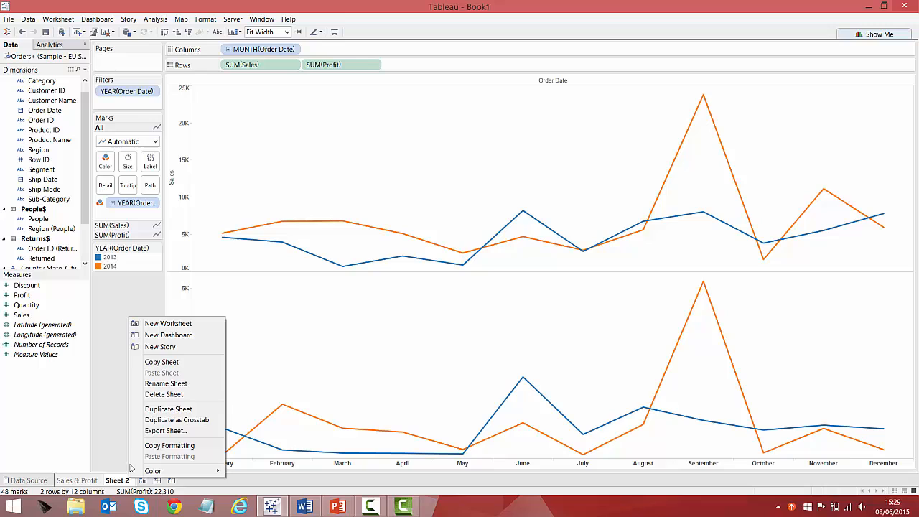
{"action": "left_click", "coordinate": [177, 386]}
{"action": "type", "text": "Sales & Profi"}
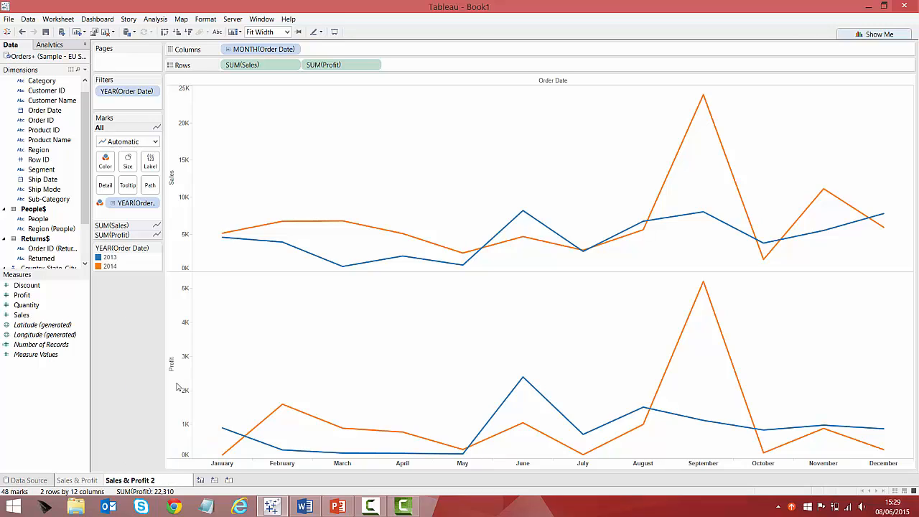
{"action": "key", "text": "Return"}
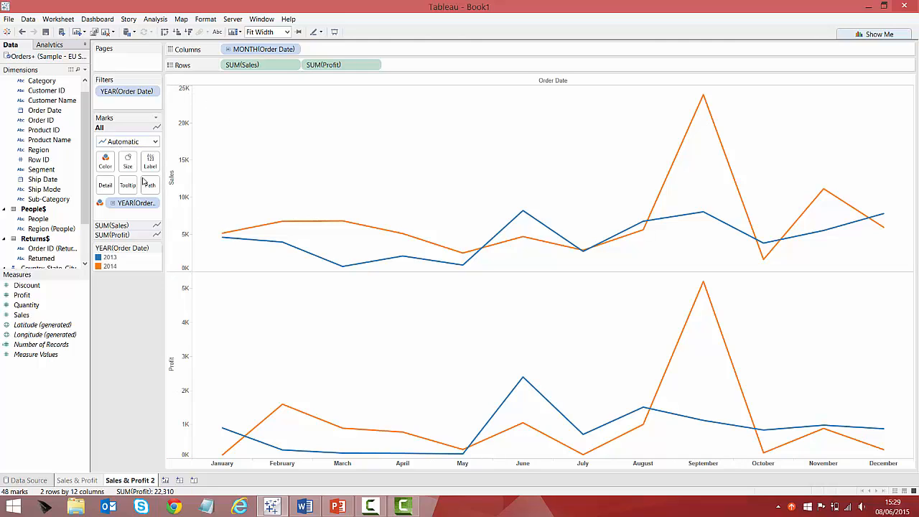
Remove the year colouring from the marks and combine Profit with Sales on one shared axis.
{"action": "left_click_drag", "start_coordinate": [136, 203], "coordinate": [46, 167]}
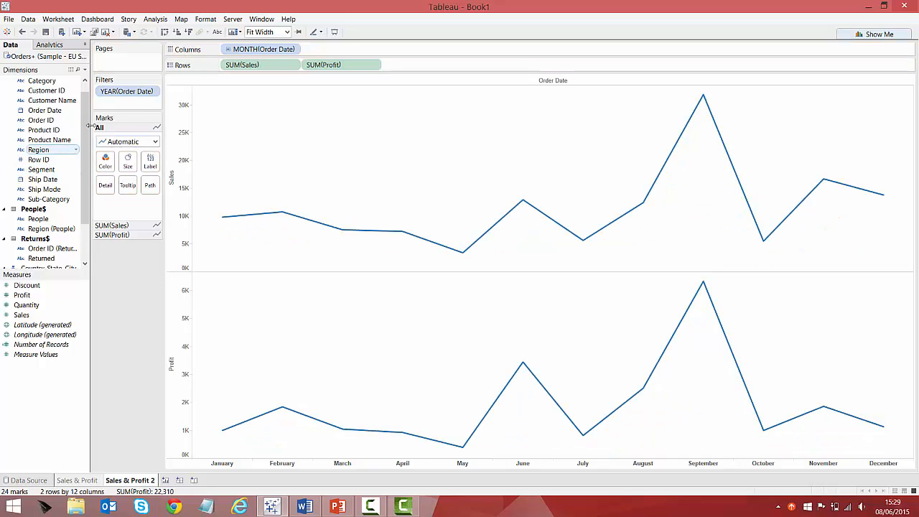
{"action": "left_click_drag", "start_coordinate": [322, 64], "coordinate": [178, 150]}
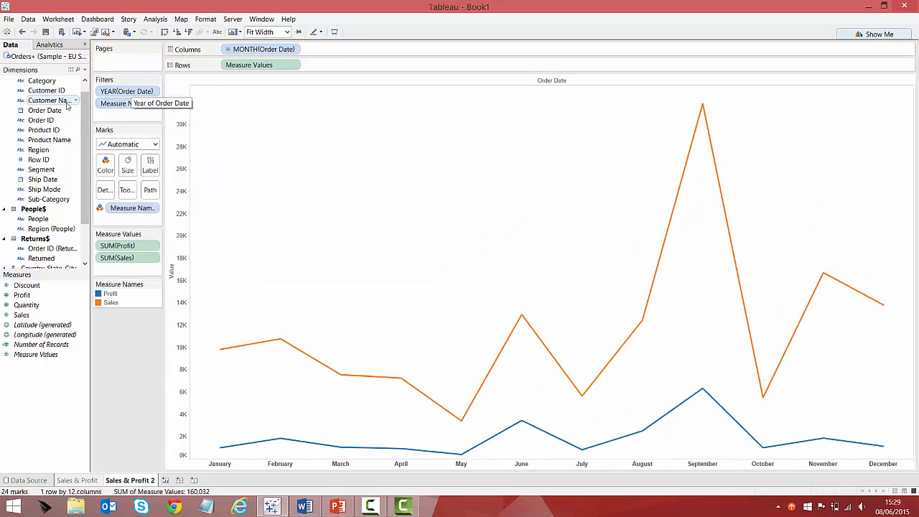
Split the combined chart into rows by the discrete YEAR(Order Date), placed ahead of Measure Values.
{"action": "left_click_drag", "start_coordinate": [55, 110], "coordinate": [248, 65]}
{"action": "left_click", "coordinate": [436, 208]}
{"action": "left_click", "coordinate": [469, 397]}
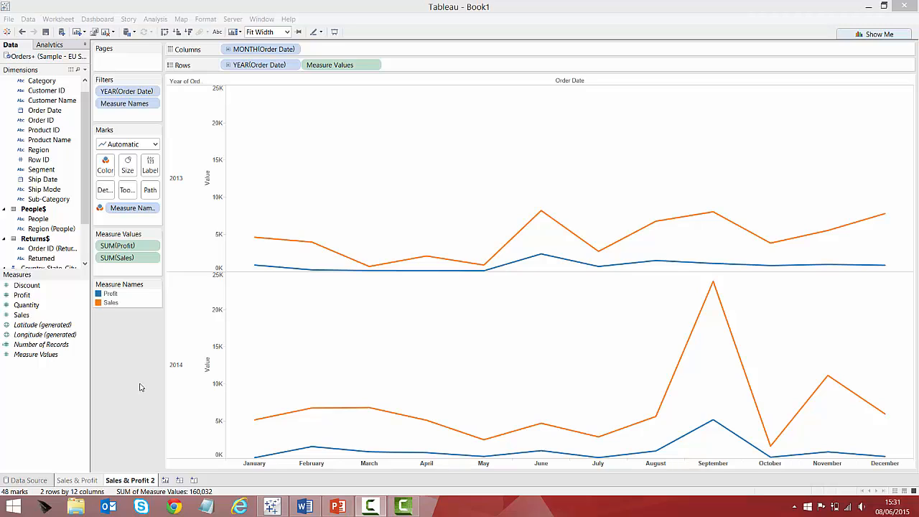
Create a new worksheet and show Sales split by Region in Columns, with Region ahead of SUM(Sales).
{"action": "left_click", "coordinate": [165, 479]}
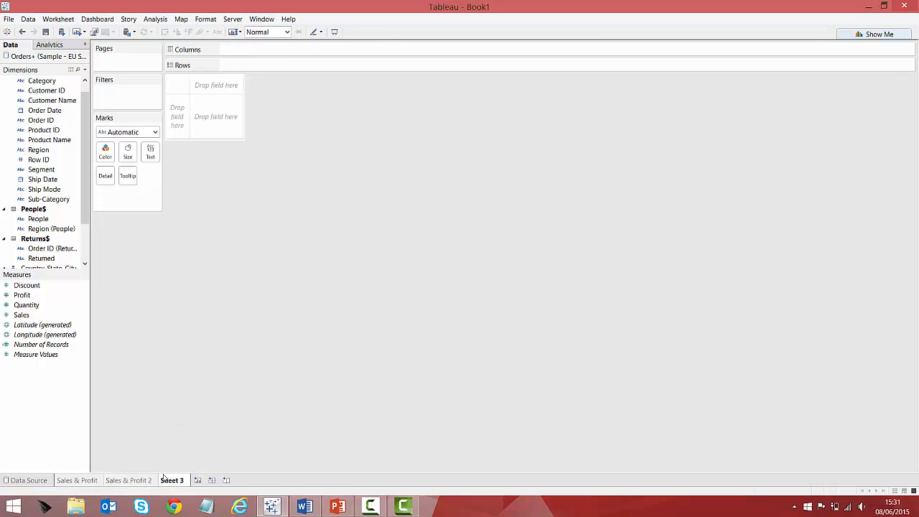
{"action": "mouse_move", "coordinate": [65, 315]}
{"action": "left_mouse_down"}
{"action": "mouse_move", "coordinate": [256, 86]}
{"action": "mouse_move", "coordinate": [249, 49]}
{"action": "left_mouse_up"}
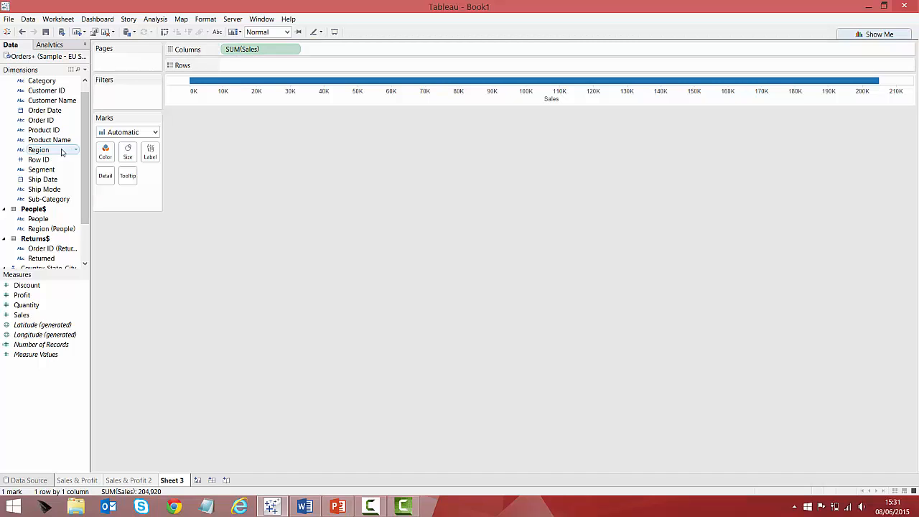
{"action": "left_click_drag", "start_coordinate": [61, 151], "coordinate": [228, 54]}
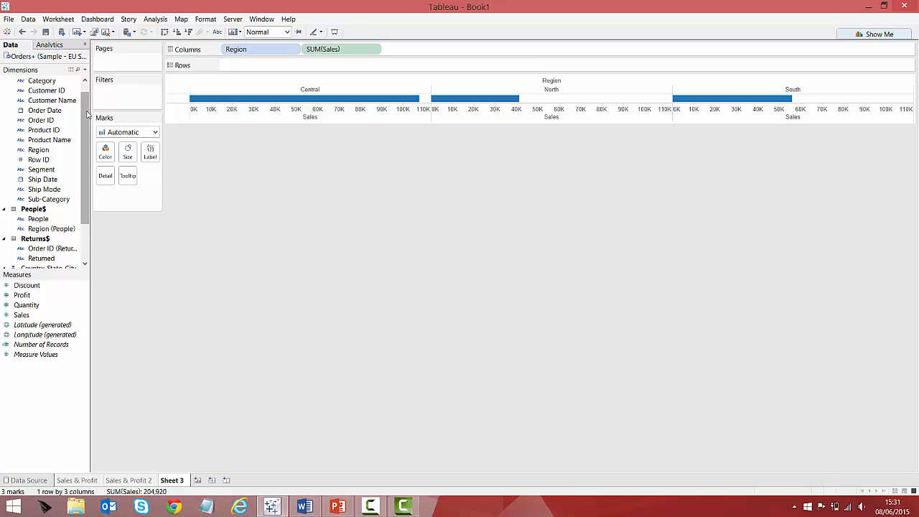
Create a hierarchy from the Category and Sub-Category dimensions, accepting the default name.
{"action": "left_click_drag", "start_coordinate": [86, 113], "coordinate": [88, 94]}
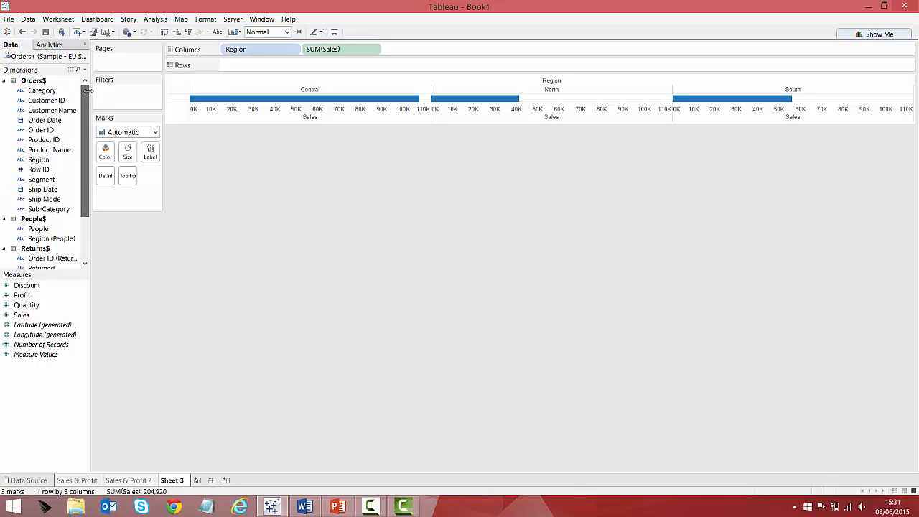
{"action": "left_click_drag", "start_coordinate": [68, 209], "coordinate": [54, 92]}
{"action": "left_click", "coordinate": [474, 264]}
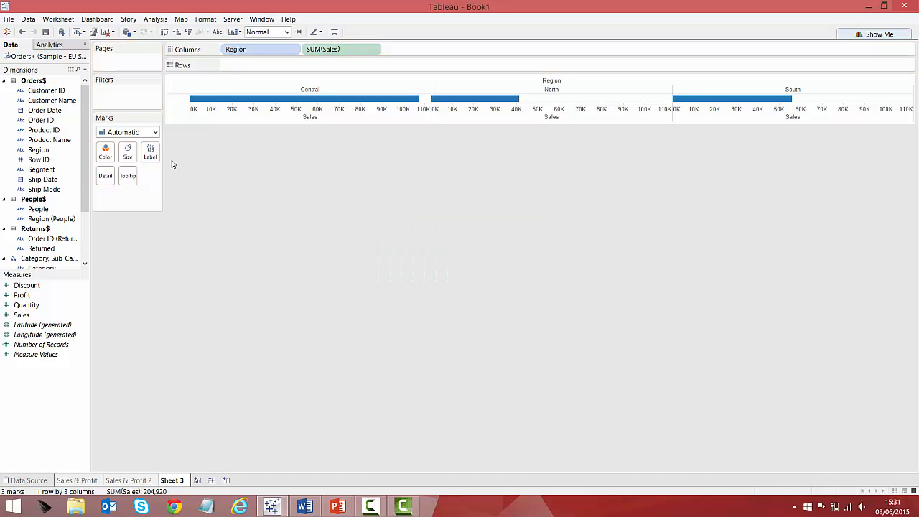
Add the Category hierarchy to Rows and drill down to Sub-Category.
{"action": "left_click_drag", "start_coordinate": [83, 131], "coordinate": [83, 157]}
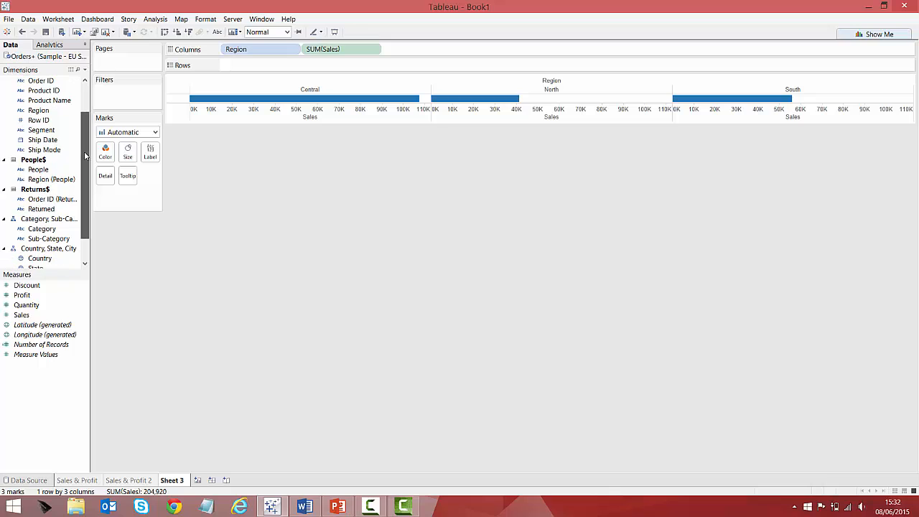
{"action": "left_click_drag", "start_coordinate": [50, 219], "coordinate": [230, 69]}
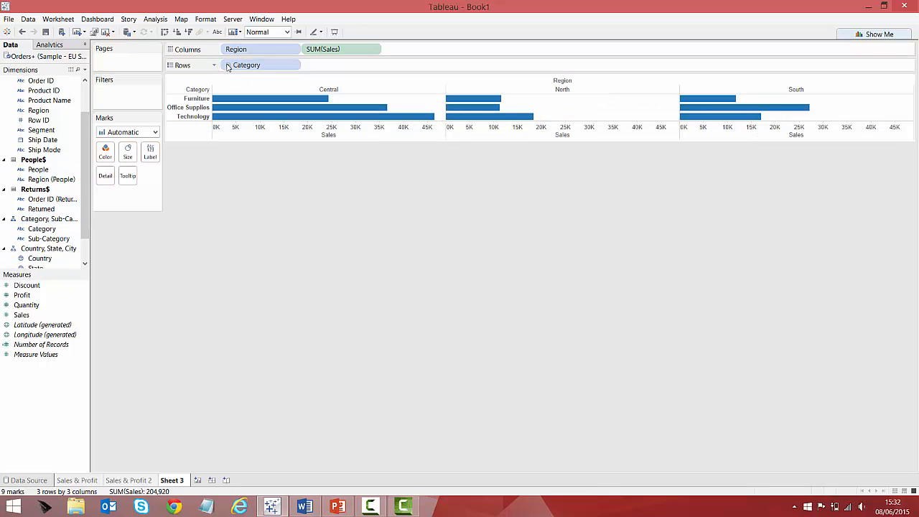
{"action": "left_click", "coordinate": [229, 66]}
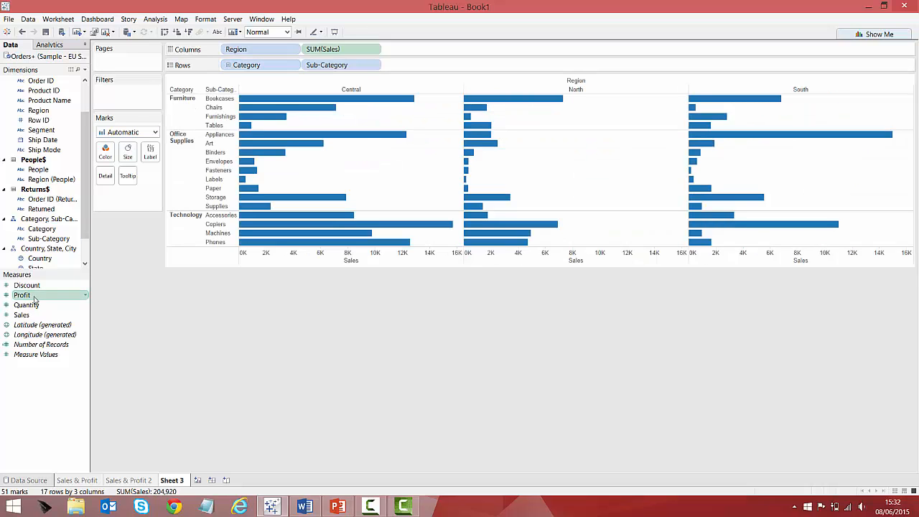
Colour the sales bars by Profit using the Orange-Blue Diverging palette.
{"action": "left_click_drag", "start_coordinate": [22, 295], "coordinate": [106, 156]}
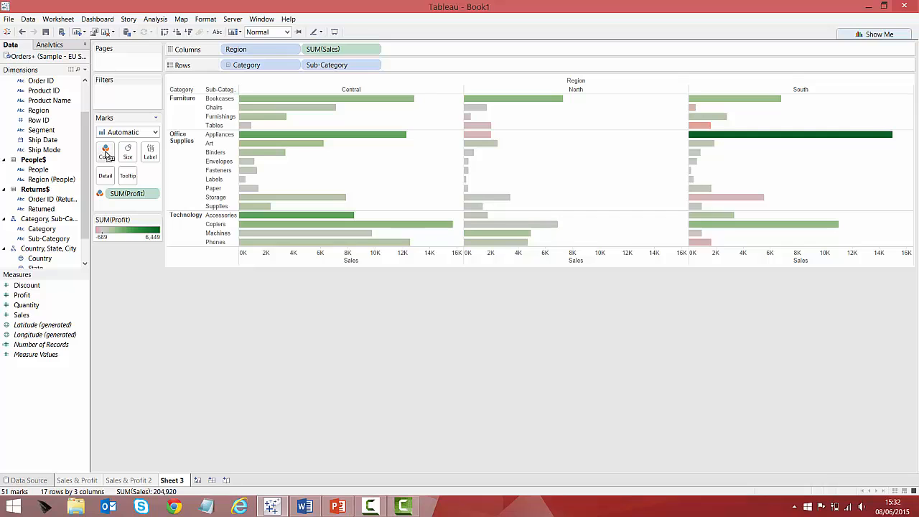
{"action": "left_click", "coordinate": [156, 219]}
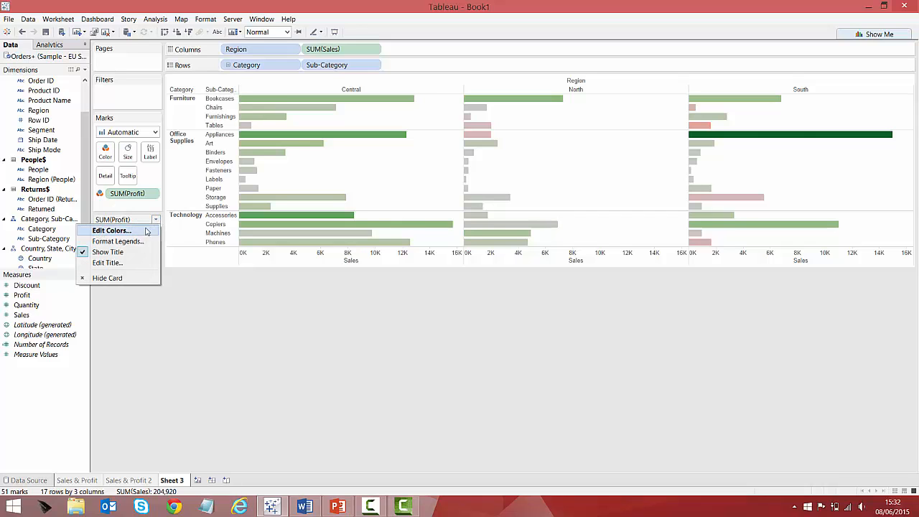
{"action": "left_click", "coordinate": [111, 230]}
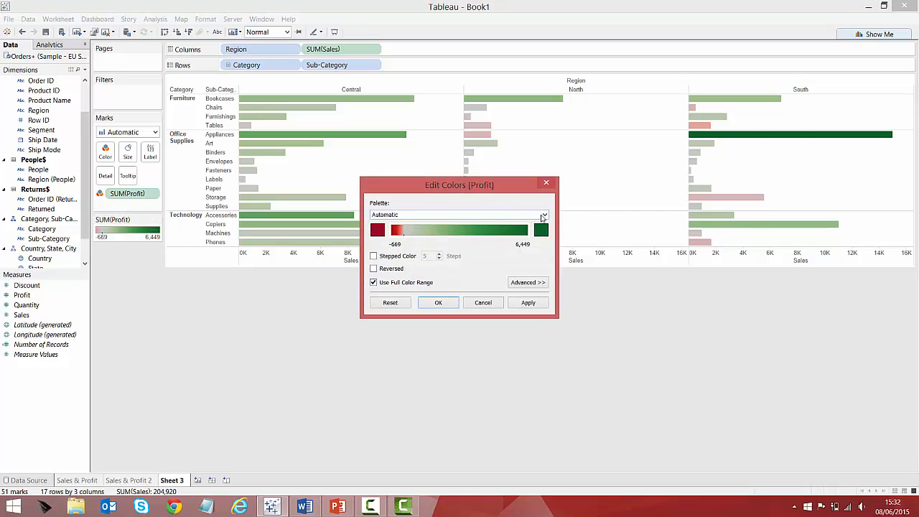
{"action": "left_click", "coordinate": [543, 216]}
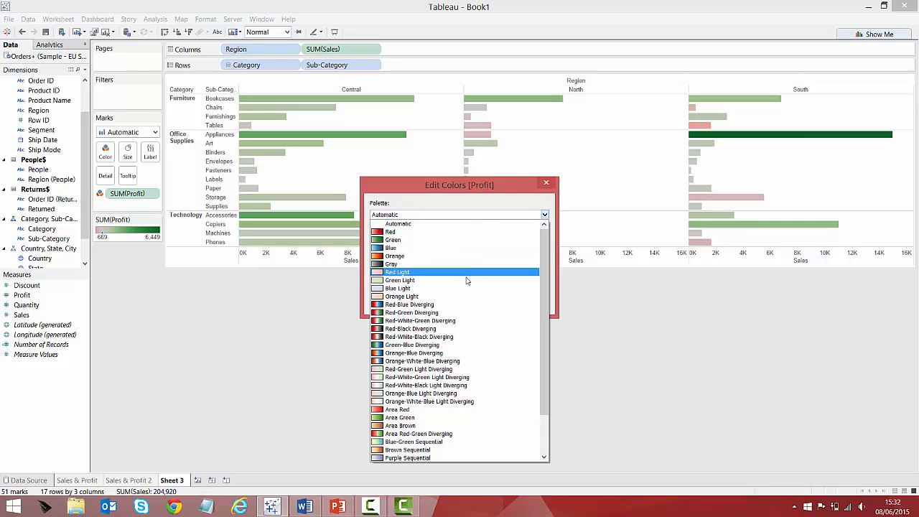
{"action": "left_click", "coordinate": [414, 352]}
{"action": "left_click", "coordinate": [528, 302]}
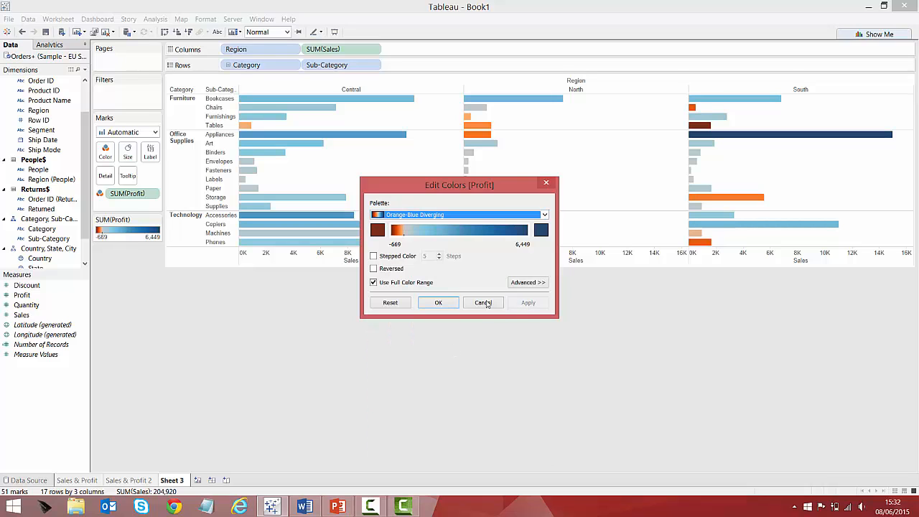
{"action": "left_click", "coordinate": [438, 302]}
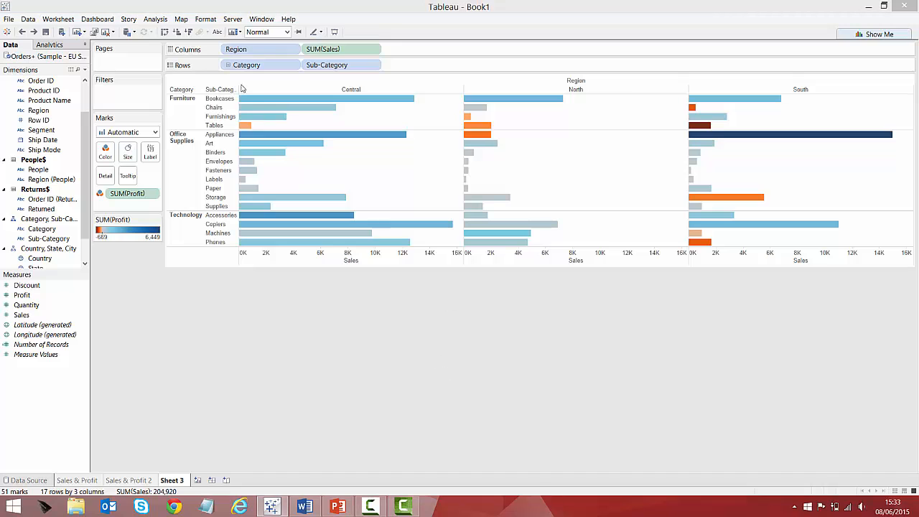
Move Region to Rows ahead of Category and add a Category filter with all three categories selected.
{"action": "mouse_move", "coordinate": [235, 49]}
{"action": "left_mouse_down"}
{"action": "mouse_move", "coordinate": [219, 62]}
{"action": "mouse_move", "coordinate": [228, 65]}
{"action": "left_mouse_up"}
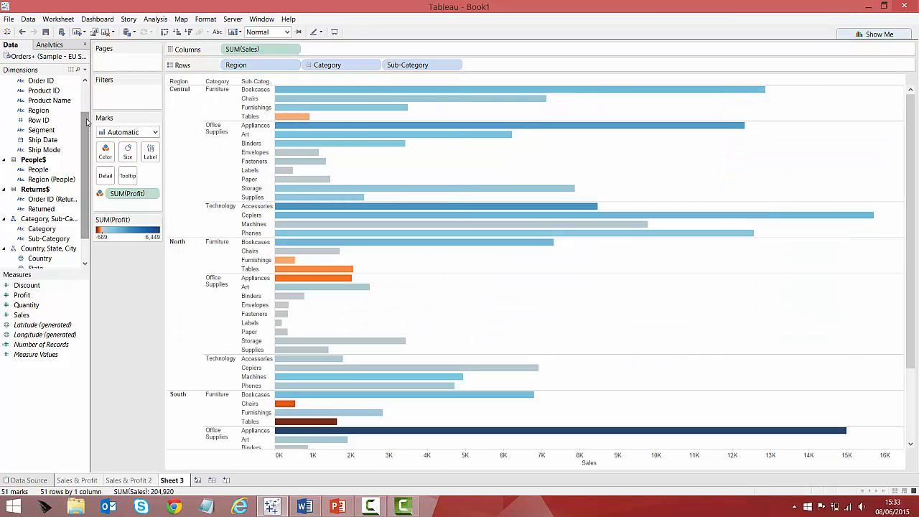
{"action": "left_click_drag", "start_coordinate": [87, 122], "coordinate": [86, 141]}
{"action": "left_click_drag", "start_coordinate": [44, 199], "coordinate": [124, 97]}
{"action": "left_click", "coordinate": [534, 381]}
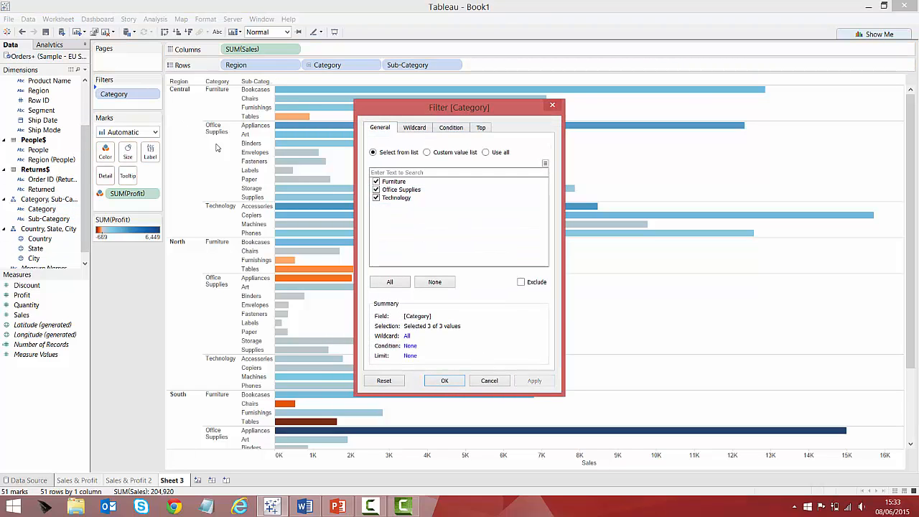
{"action": "left_click", "coordinate": [445, 381]}
Show the quick filter for Category and change it to a single-value list.
{"action": "left_click", "coordinate": [153, 92]}
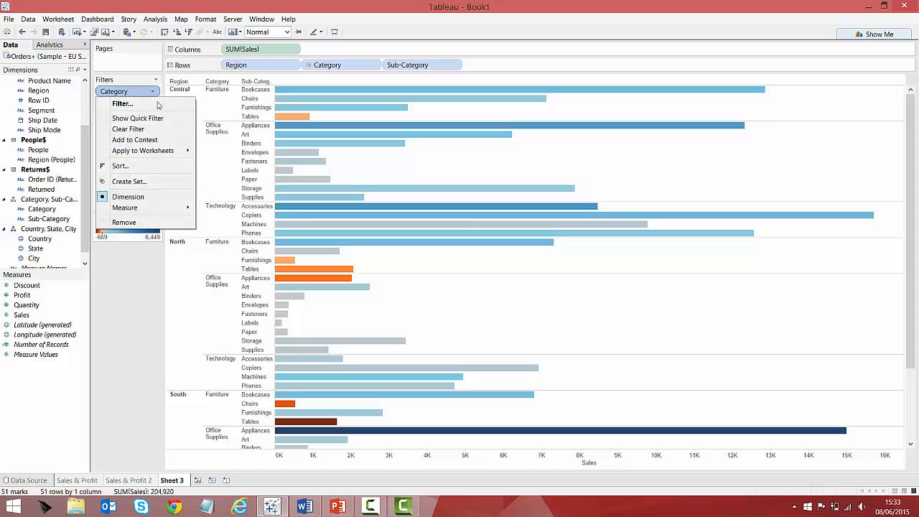
{"action": "left_click", "coordinate": [137, 118]}
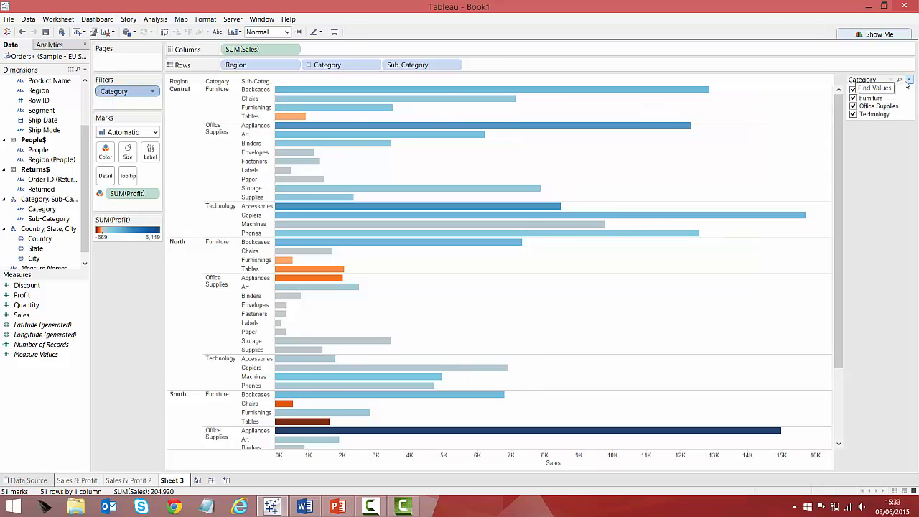
{"action": "left_click", "coordinate": [908, 81]}
{"action": "left_click", "coordinate": [867, 177]}
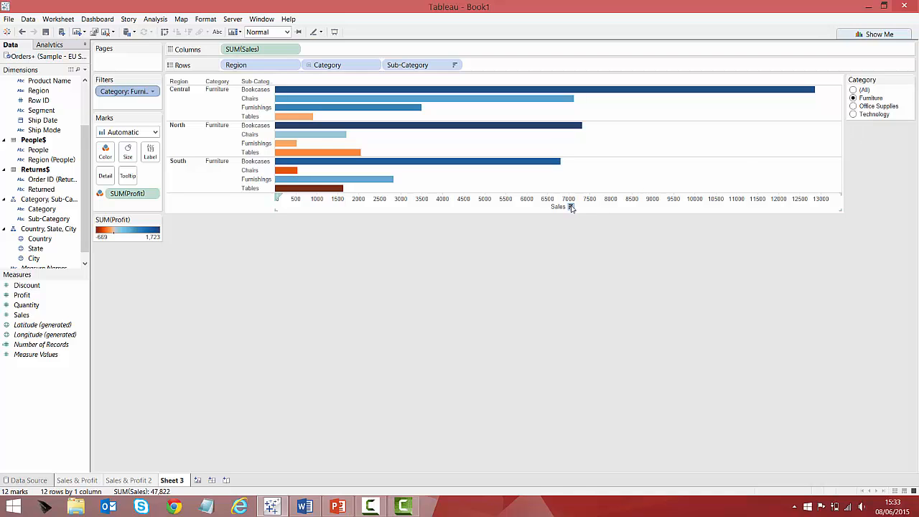
View the bars for Office Supplies, Technology and Furniture in turn with the Category quick filter.
{"action": "left_click", "coordinate": [853, 106]}
{"action": "left_click", "coordinate": [853, 115]}
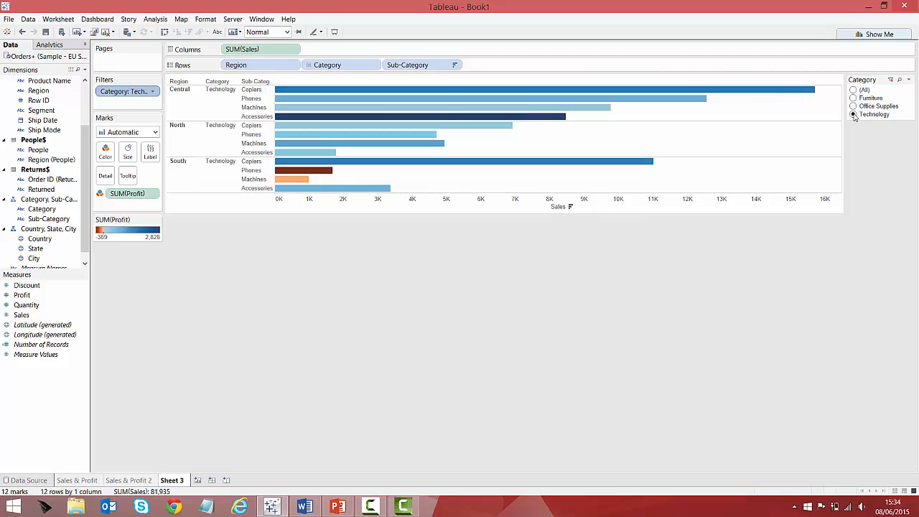
{"action": "left_click", "coordinate": [853, 99]}
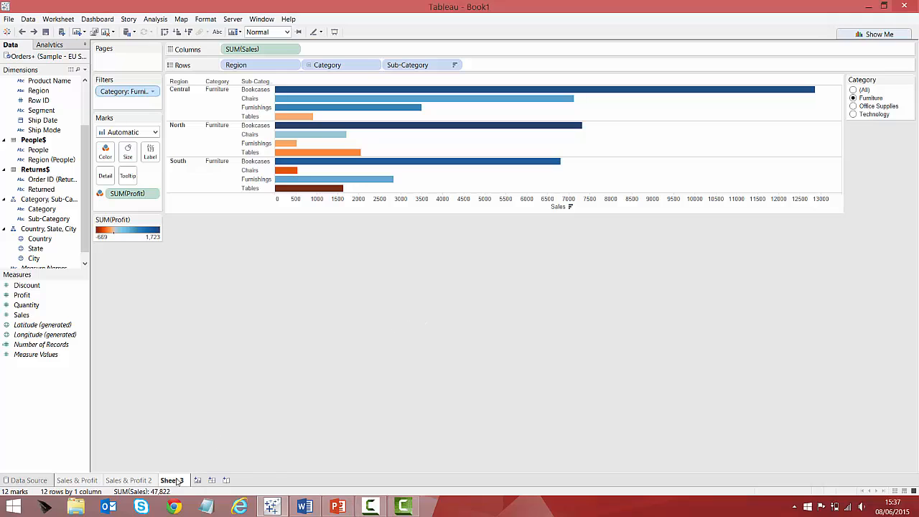
Rename Sheet 3 as "Sales & Profit by Region/Category".
{"action": "right_click", "coordinate": [177, 481]}
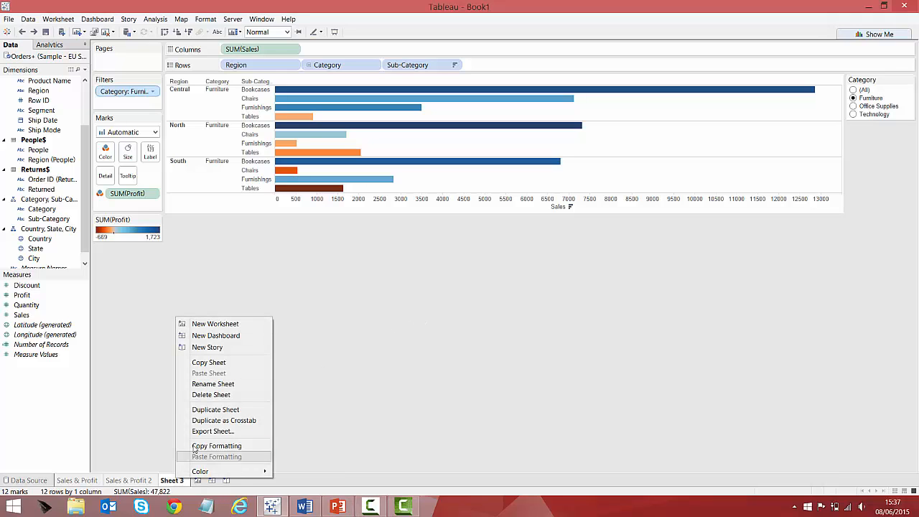
{"action": "left_click", "coordinate": [239, 385]}
{"action": "type", "text": "Sales & Profit by Re"}
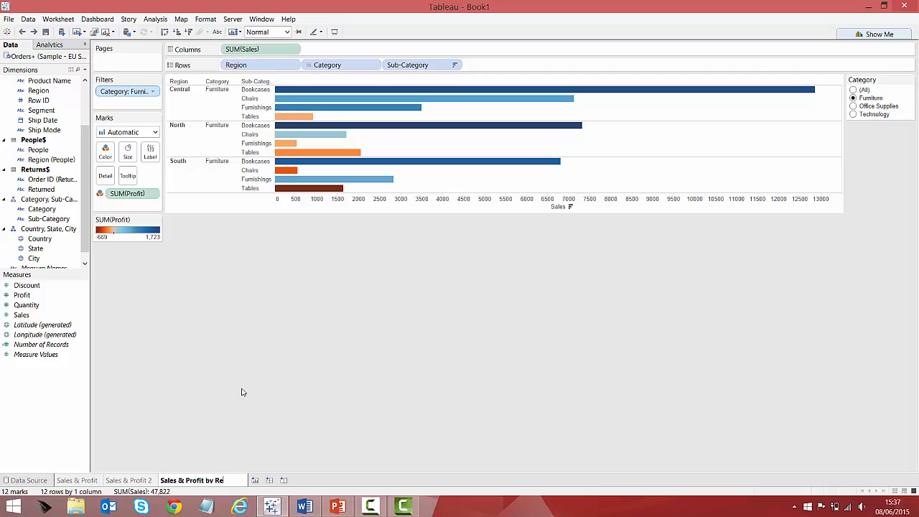
{"action": "type", "text": "gion/Category"}
{"action": "key", "text": "Return"}
Duplicate the Region/Category worksheet as a crosstab and rename the new sheet "Sales & Profit Crosstab".
{"action": "right_click", "coordinate": [227, 480]}
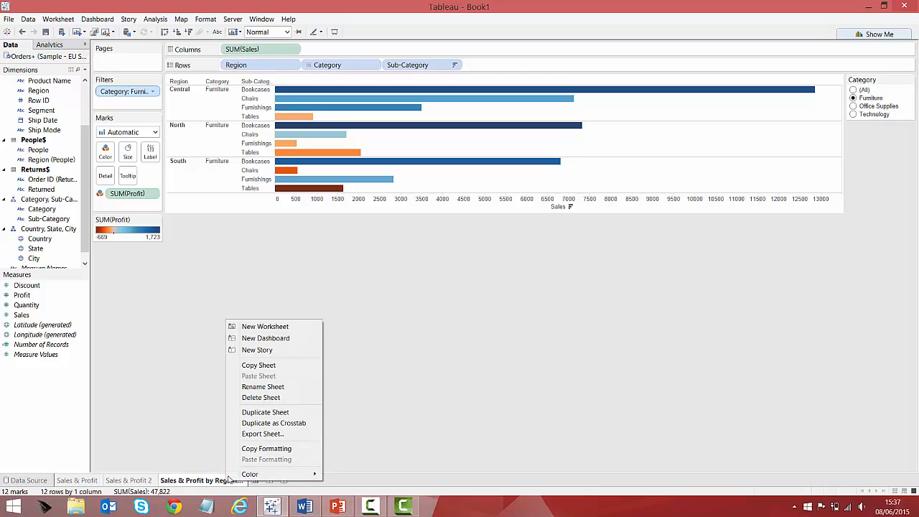
{"action": "left_click", "coordinate": [277, 422]}
{"action": "right_click", "coordinate": [261, 479]}
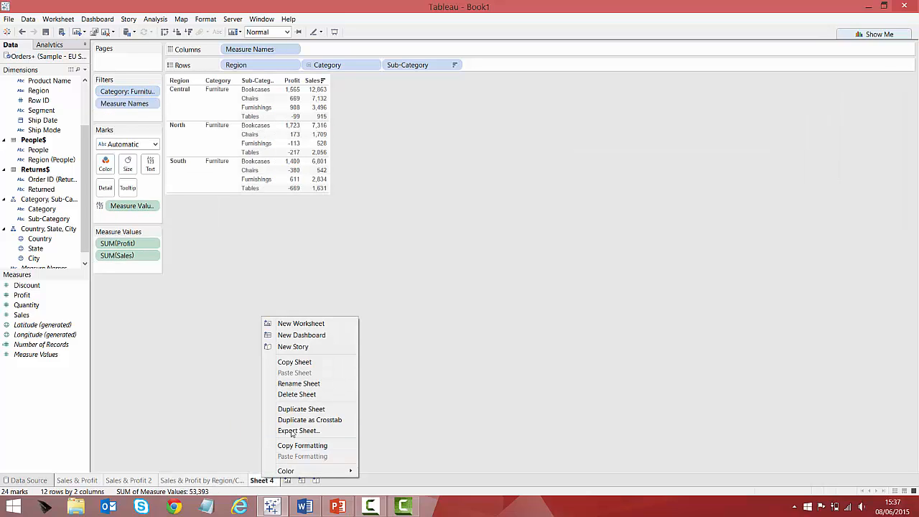
{"action": "left_click", "coordinate": [307, 386]}
{"action": "type", "text": "Sales & Profi"}
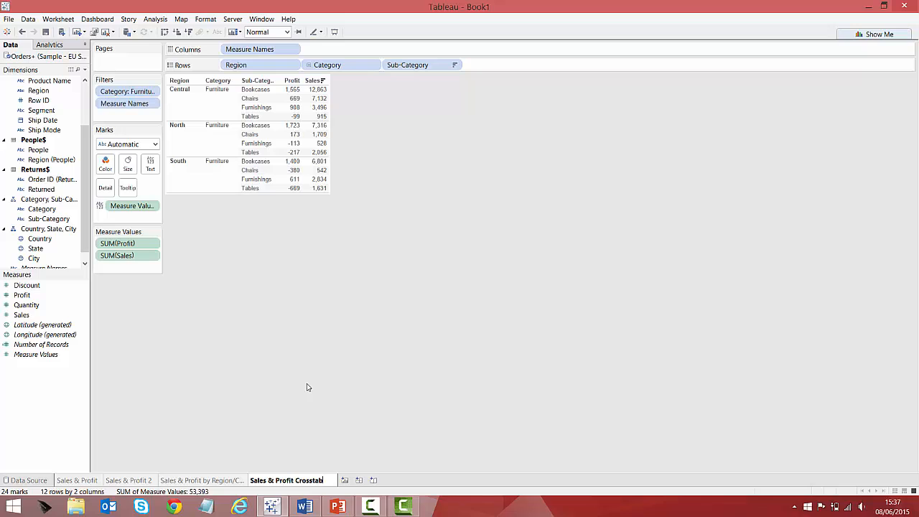
{"action": "key", "text": "Return"}
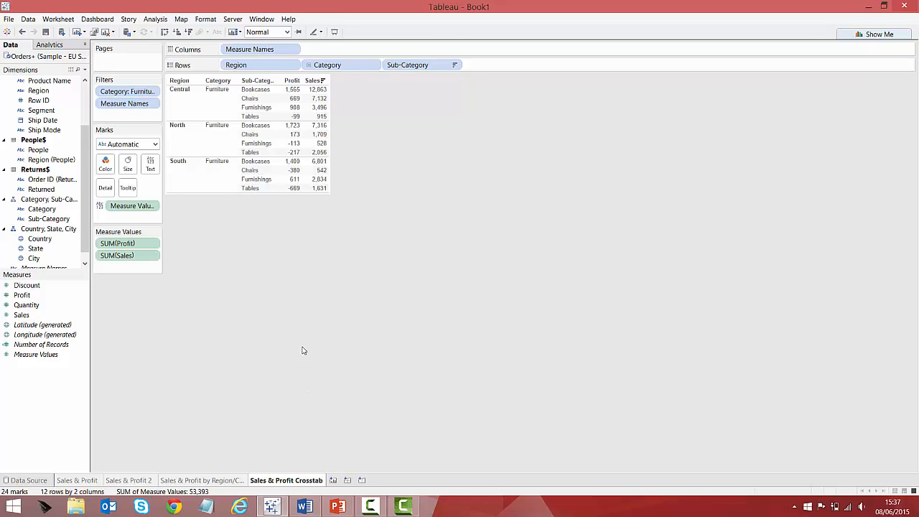
Move Region to Columns ahead of Measure Names and colour the crosstab figures by SUM(Profit), keeping it in Measure Values.
{"action": "left_click_drag", "start_coordinate": [235, 64], "coordinate": [229, 53]}
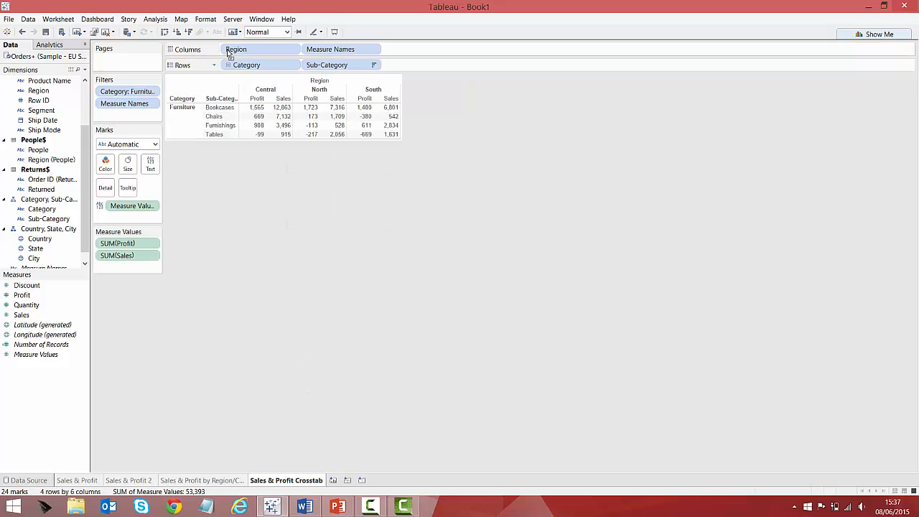
{"action": "left_click_drag", "start_coordinate": [117, 243], "coordinate": [105, 169]}
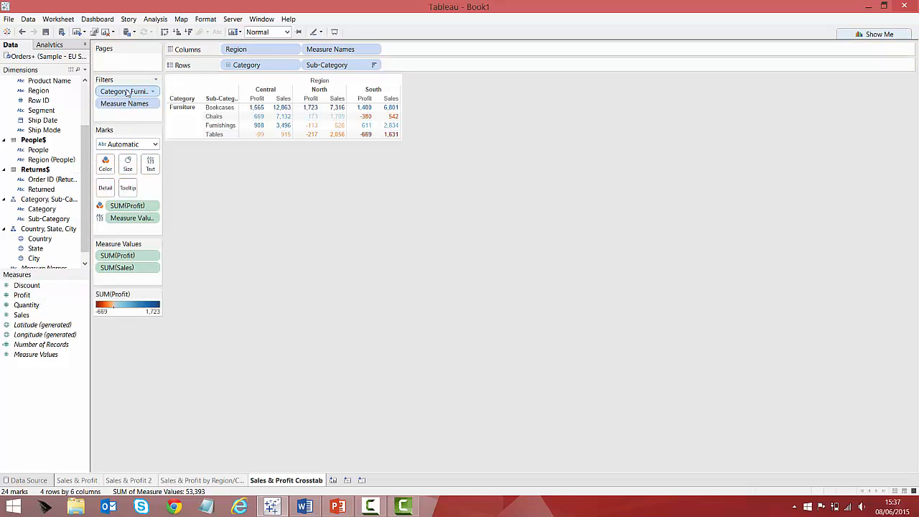
Remove the Category filter from the crosstab.
{"action": "left_click_drag", "start_coordinate": [130, 91], "coordinate": [62, 94]}
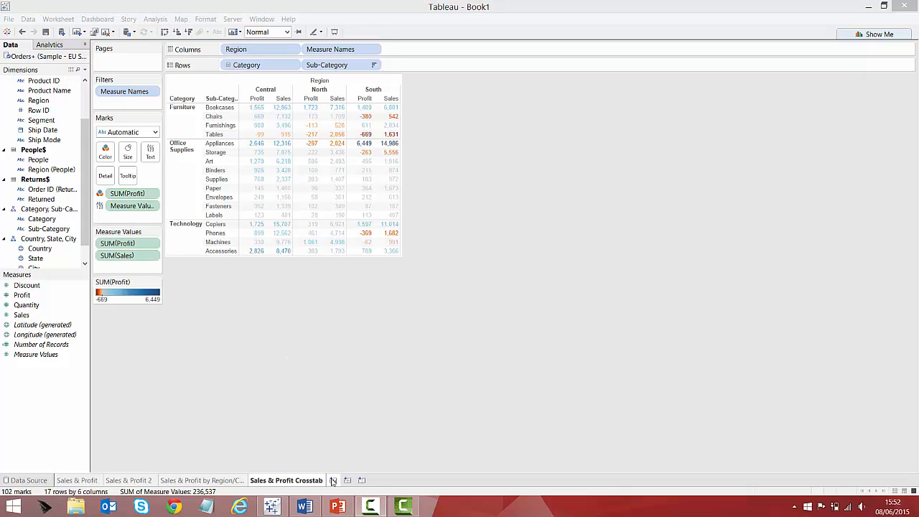
Create a new worksheet with a map of Country and add a second Longitude (generated) to Columns for a side-by-side map.
{"action": "left_click", "coordinate": [332, 480]}
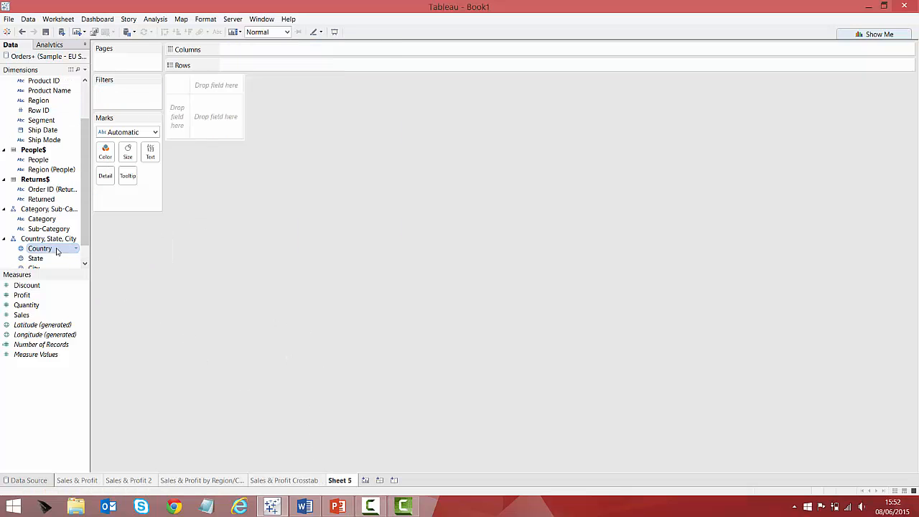
{"action": "left_click_drag", "start_coordinate": [41, 249], "coordinate": [232, 127]}
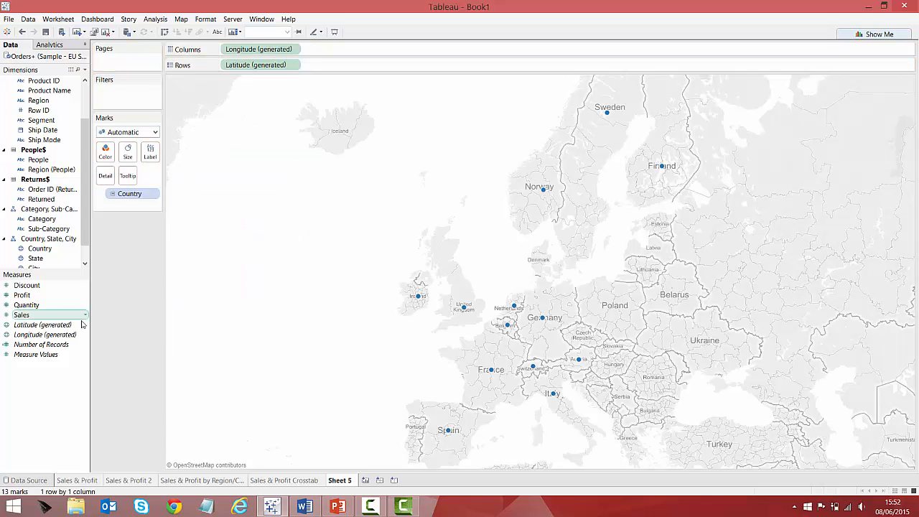
{"action": "left_click_drag", "start_coordinate": [44, 334], "coordinate": [337, 54]}
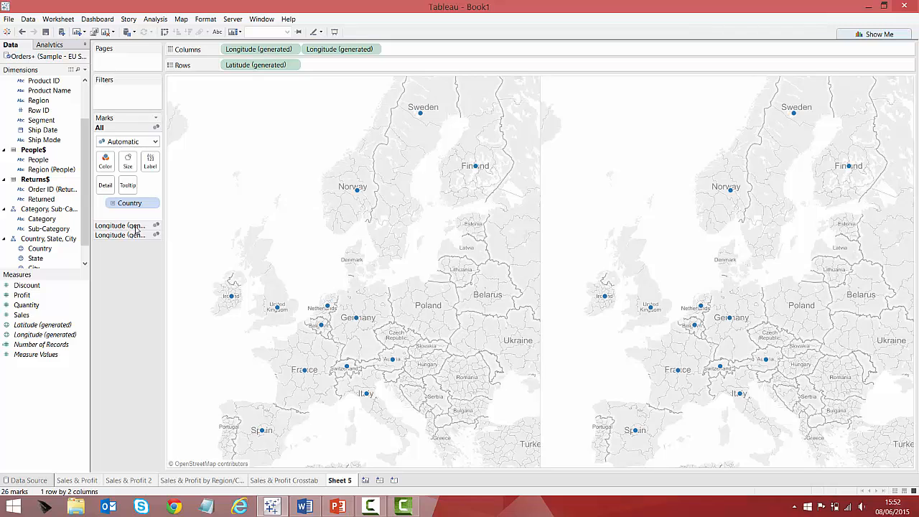
Set the mark type of the first Longitude map to Filled Map.
{"action": "left_click", "coordinate": [120, 225]}
{"action": "left_click", "coordinate": [154, 151]}
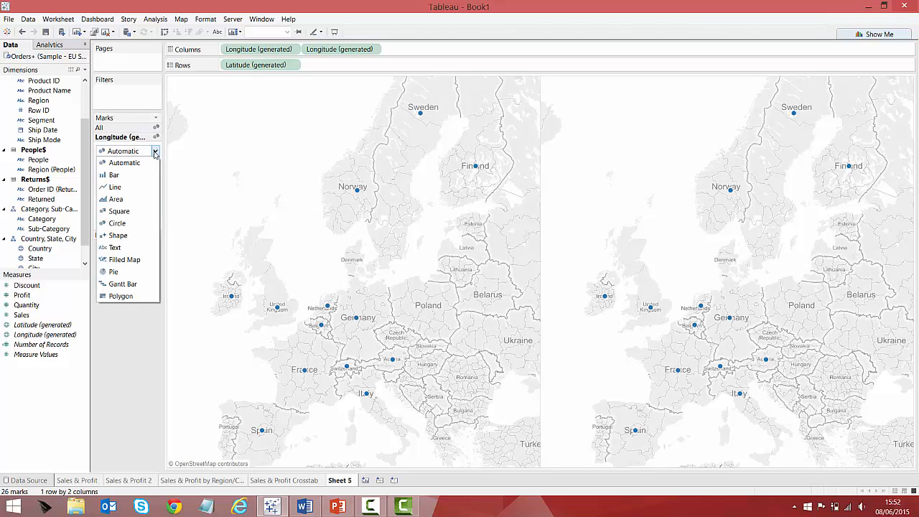
{"action": "left_click", "coordinate": [140, 259]}
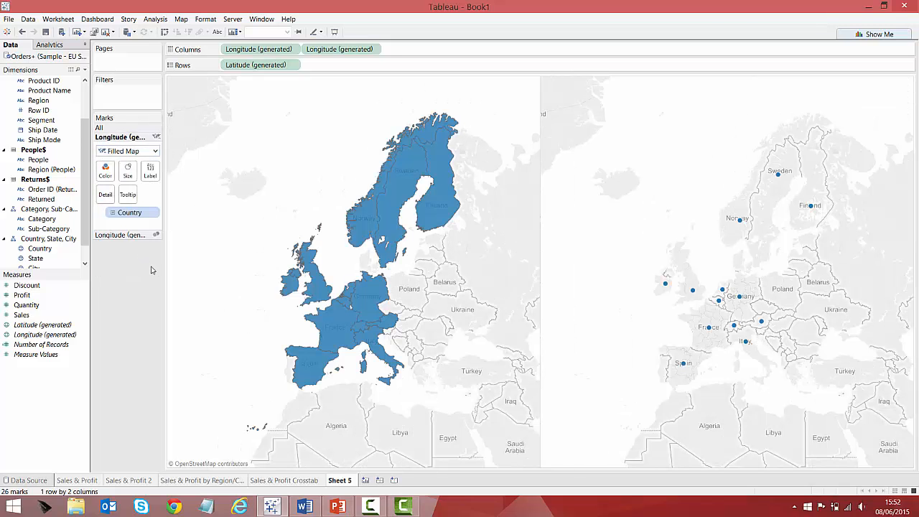
Size and colour the marks of the second Longitude map by SUM(Sales).
{"action": "left_click", "coordinate": [129, 235]}
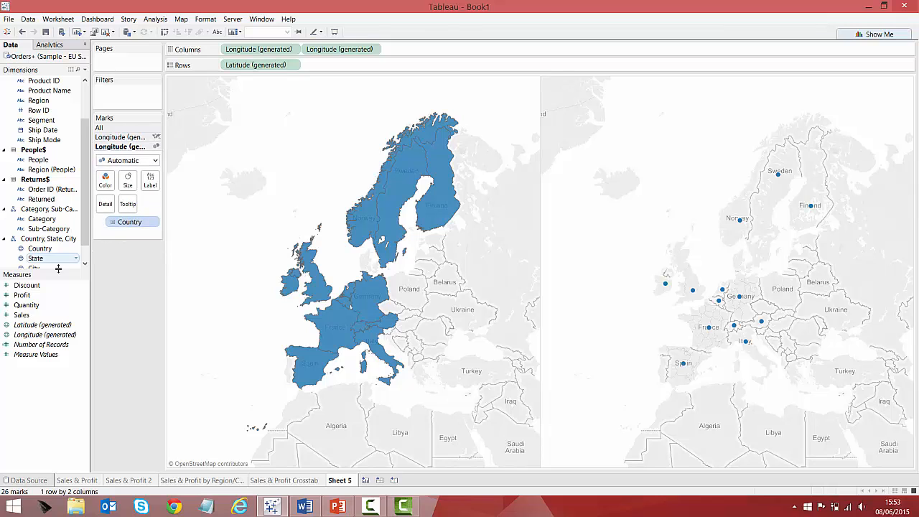
{"action": "left_click_drag", "start_coordinate": [44, 314], "coordinate": [127, 181]}
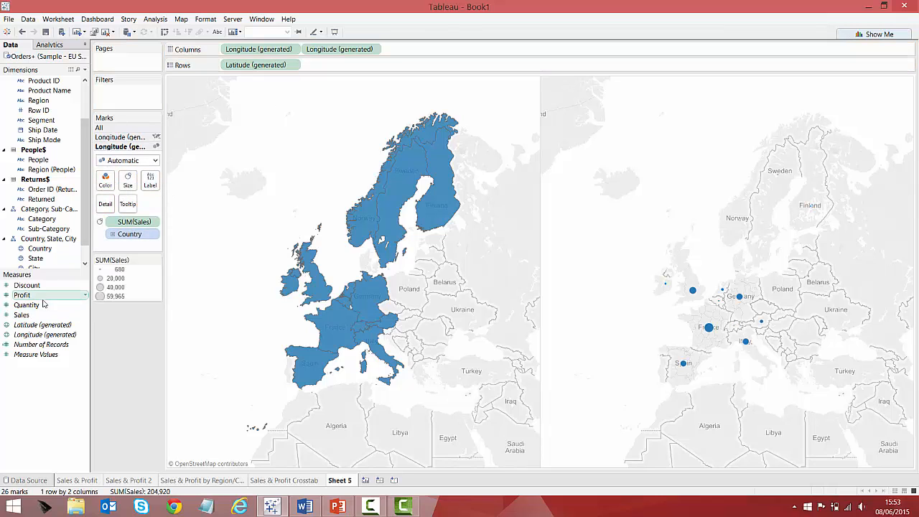
{"action": "left_click_drag", "start_coordinate": [40, 315], "coordinate": [105, 181]}
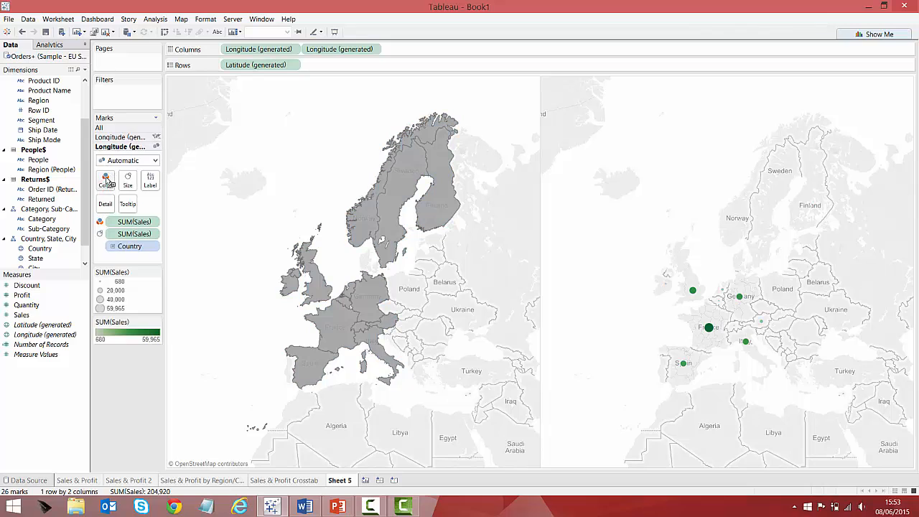
Set the Sales colour legend to the Orange-Blue Diverging palette with the full color range.
{"action": "left_click", "coordinate": [156, 323]}
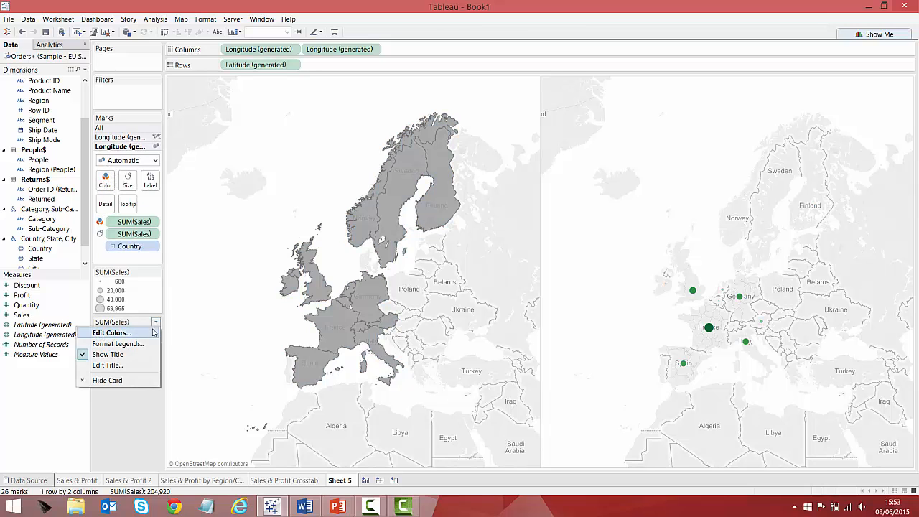
{"action": "left_click", "coordinate": [113, 331]}
{"action": "left_click", "coordinate": [435, 215]}
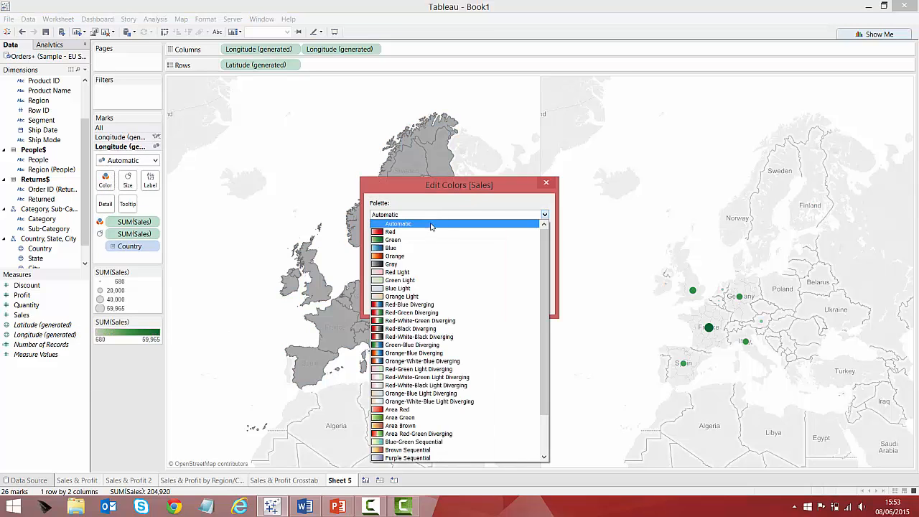
{"action": "left_click", "coordinate": [424, 353]}
{"action": "left_click", "coordinate": [408, 283]}
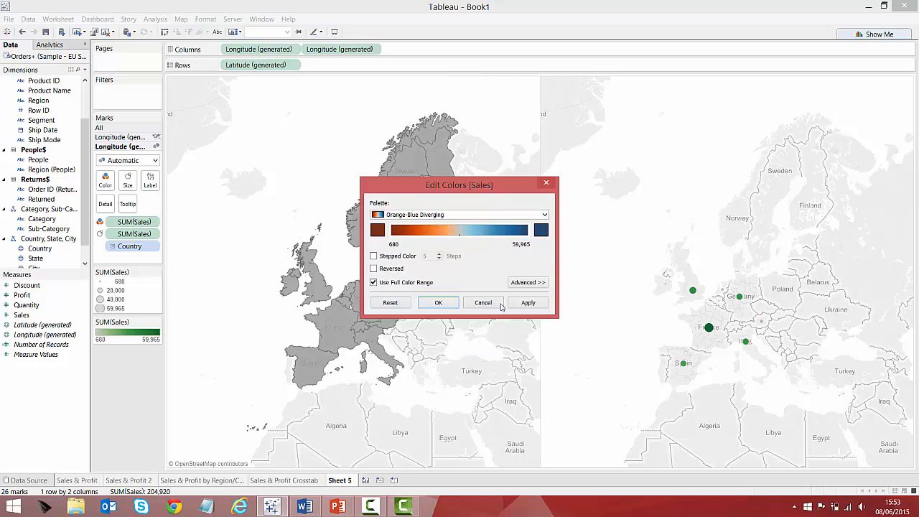
{"action": "left_click", "coordinate": [527, 303]}
{"action": "left_click", "coordinate": [439, 303]}
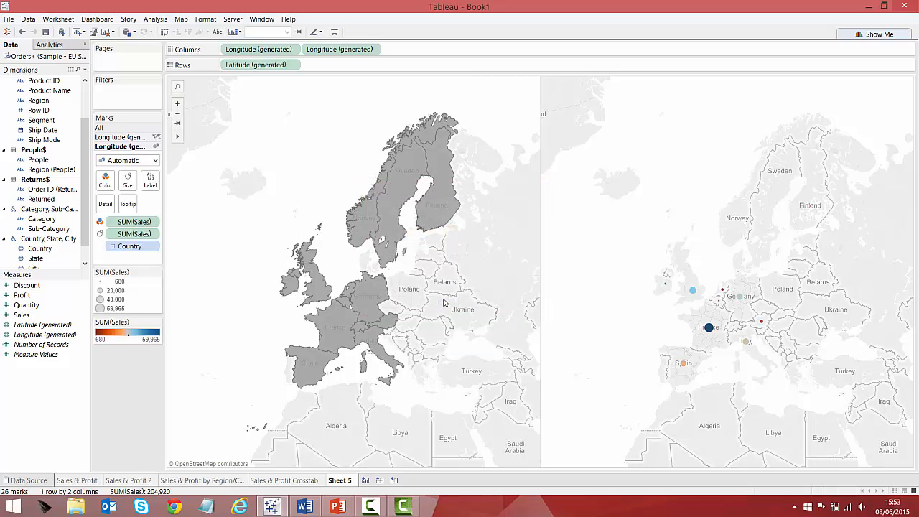
Set the Sales circles' transparency to 50% and give them a dark border.
{"action": "left_click", "coordinate": [104, 180]}
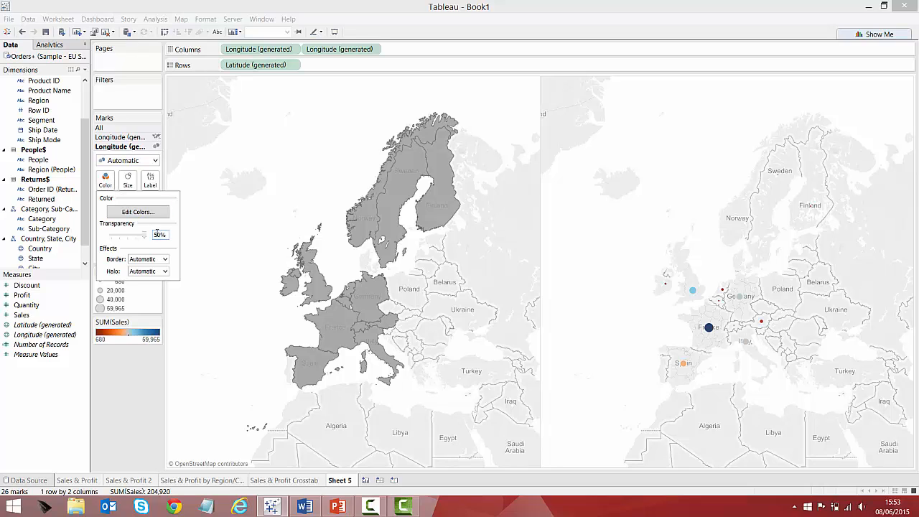
{"action": "key", "text": "Return"}
{"action": "left_click", "coordinate": [165, 259]}
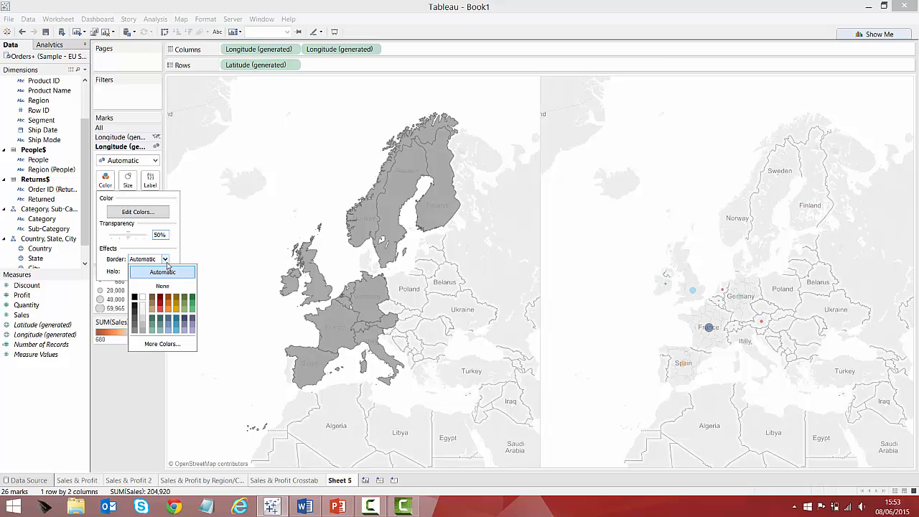
{"action": "left_click", "coordinate": [132, 364]}
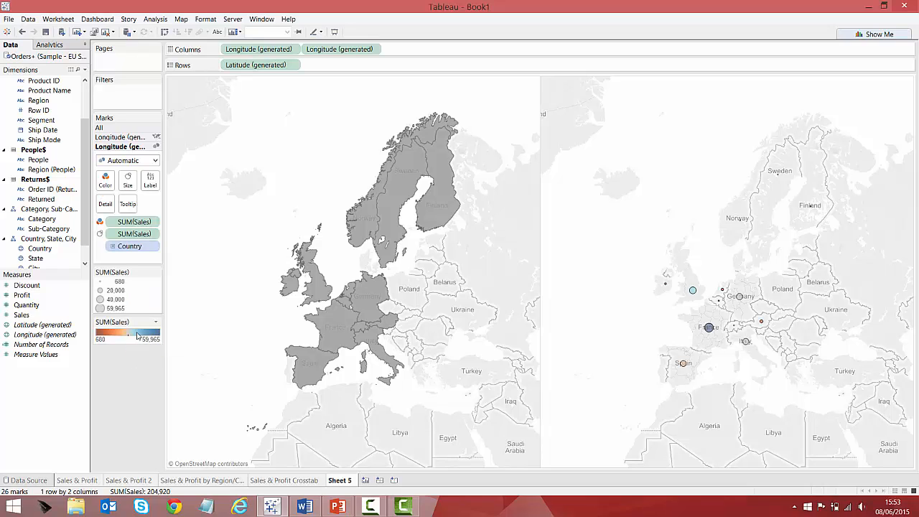
Colour the filled map by SUM(Profit), using the full color range of the automatic palette.
{"action": "left_click", "coordinate": [136, 137]}
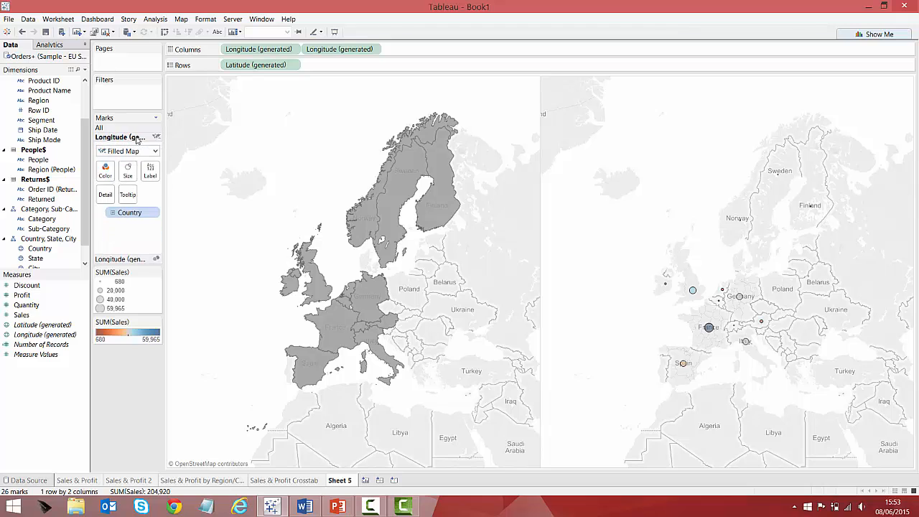
{"action": "left_click_drag", "start_coordinate": [52, 297], "coordinate": [106, 178]}
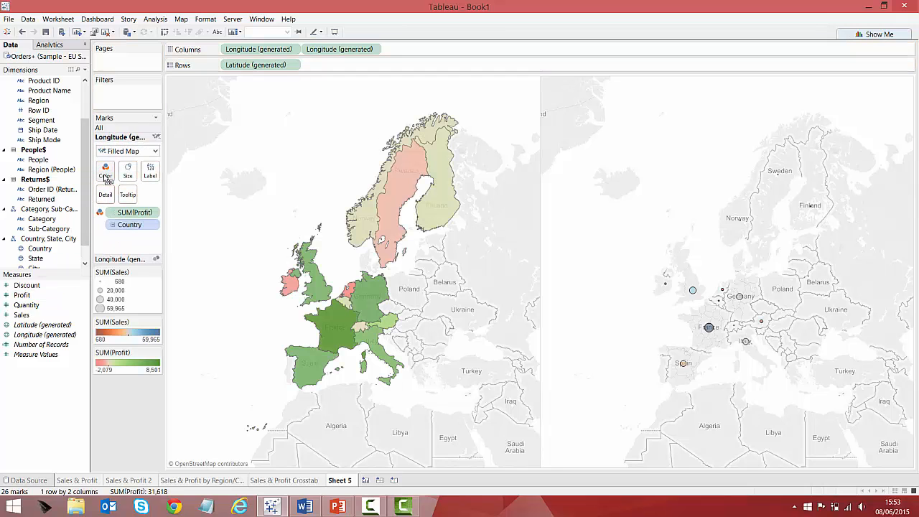
{"action": "left_click", "coordinate": [106, 174]}
{"action": "left_click", "coordinate": [137, 202]}
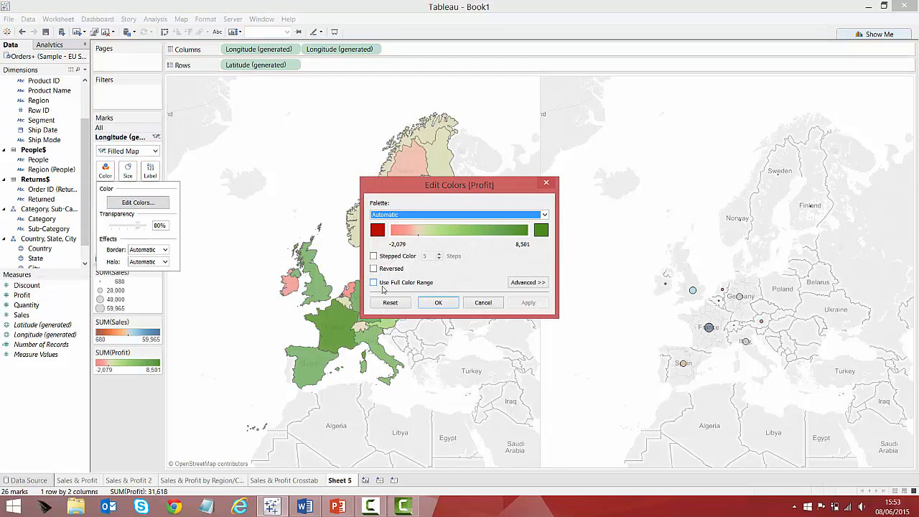
{"action": "left_click", "coordinate": [375, 283]}
{"action": "left_click", "coordinate": [530, 303]}
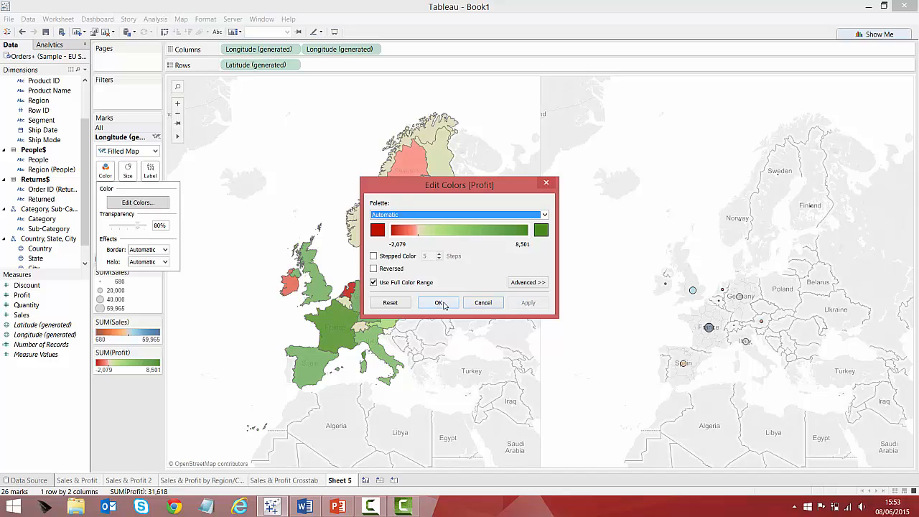
{"action": "left_click", "coordinate": [439, 303]}
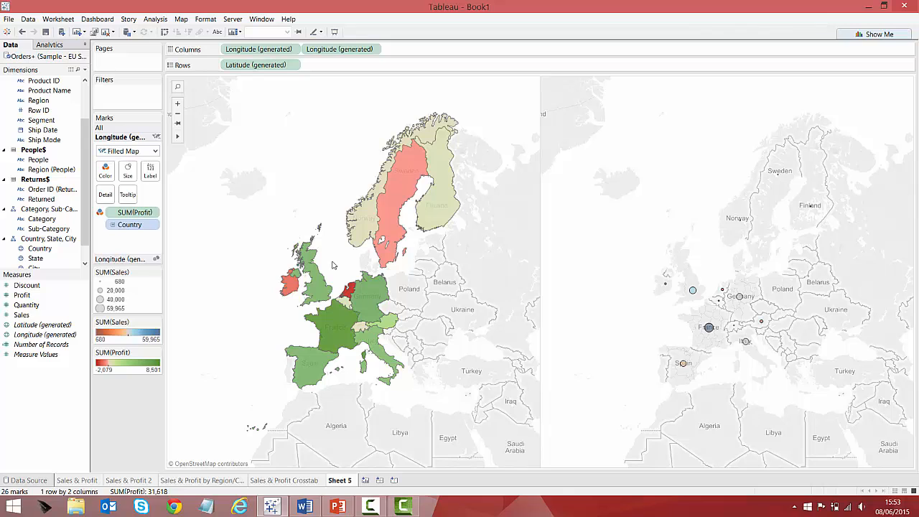
Drill the filled map down to State and the Sales circle map down to City.
{"action": "left_click", "coordinate": [112, 225]}
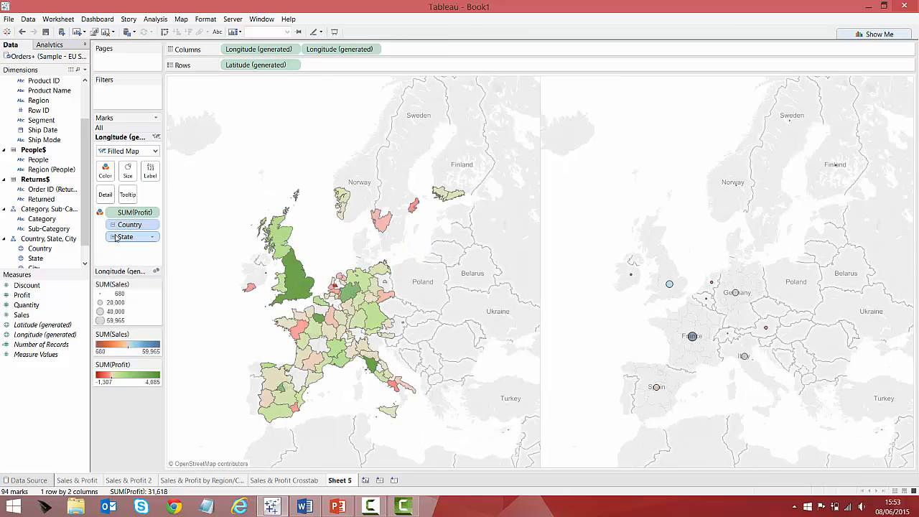
{"action": "left_click", "coordinate": [120, 270]}
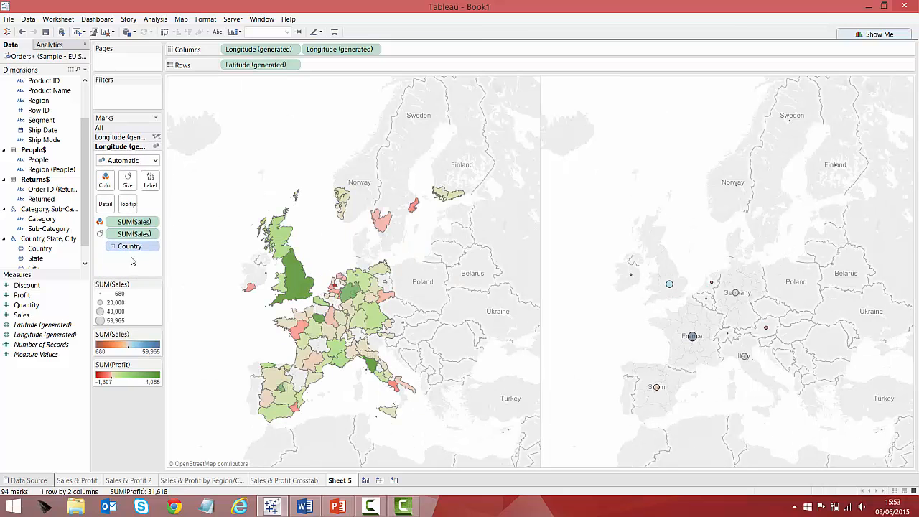
{"action": "left_click", "coordinate": [112, 246]}
{"action": "left_click", "coordinate": [112, 258]}
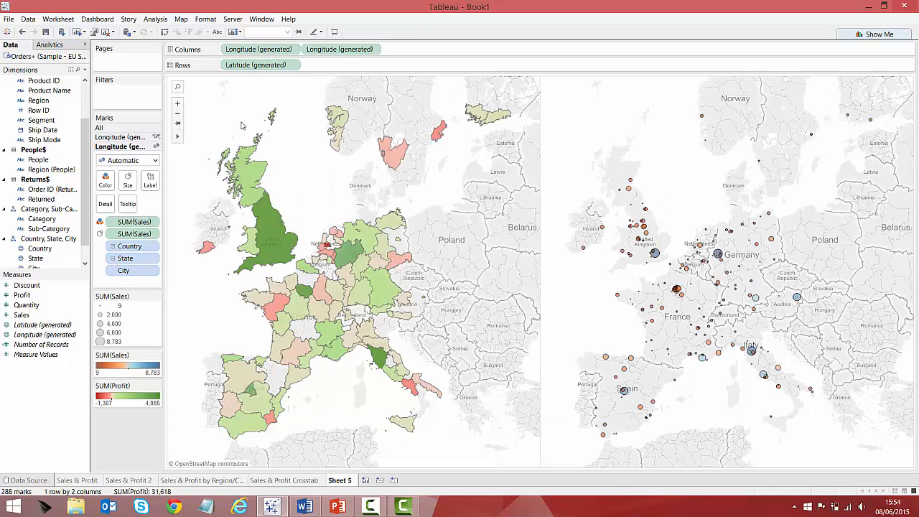
Overlay the two Longitude maps as a dual axis.
{"action": "left_click", "coordinate": [374, 50]}
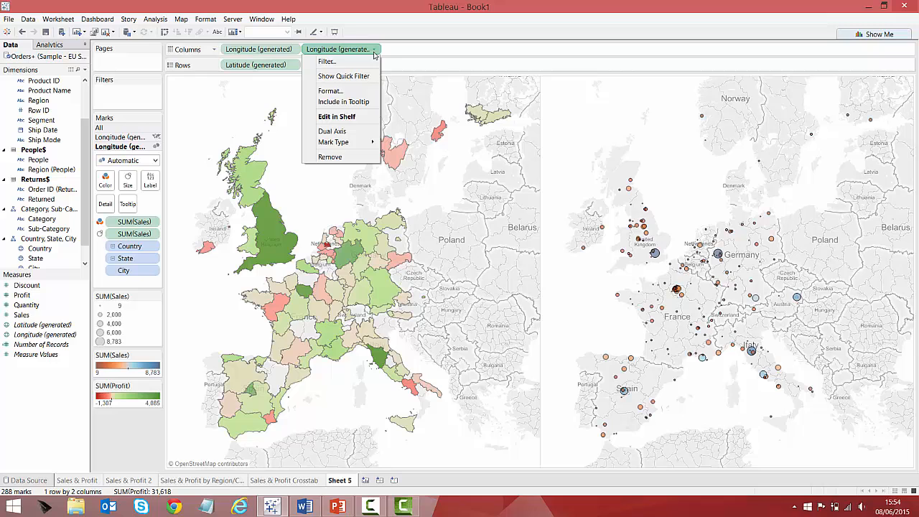
{"action": "left_click", "coordinate": [332, 131]}
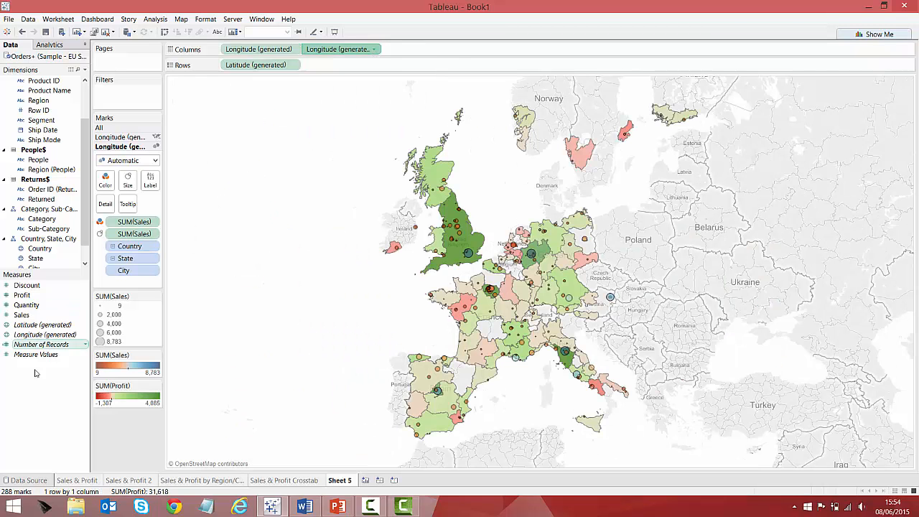
Create a calculated field named Profit Margin with the formula SUM([Profit])/SUM([Sales]).
{"action": "right_click", "coordinate": [38, 394]}
{"action": "left_click", "coordinate": [61, 402]}
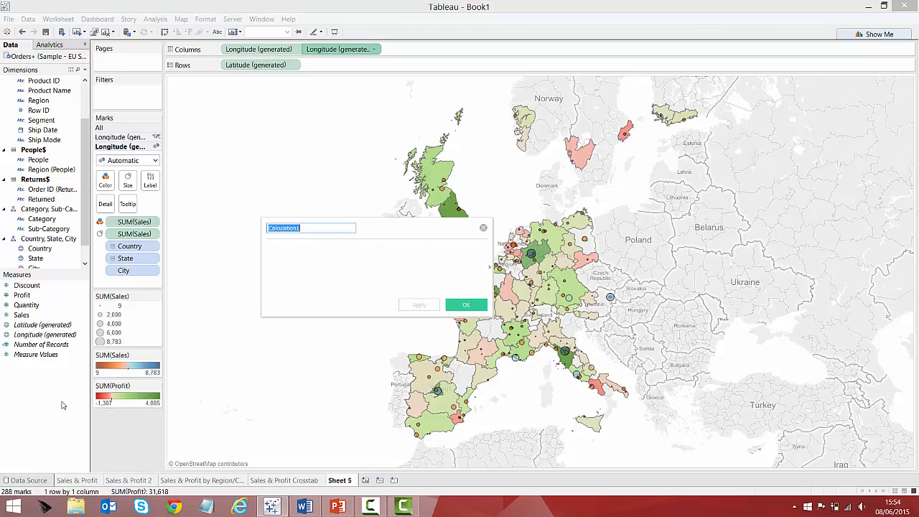
{"action": "type", "text": "Profit Margin"}
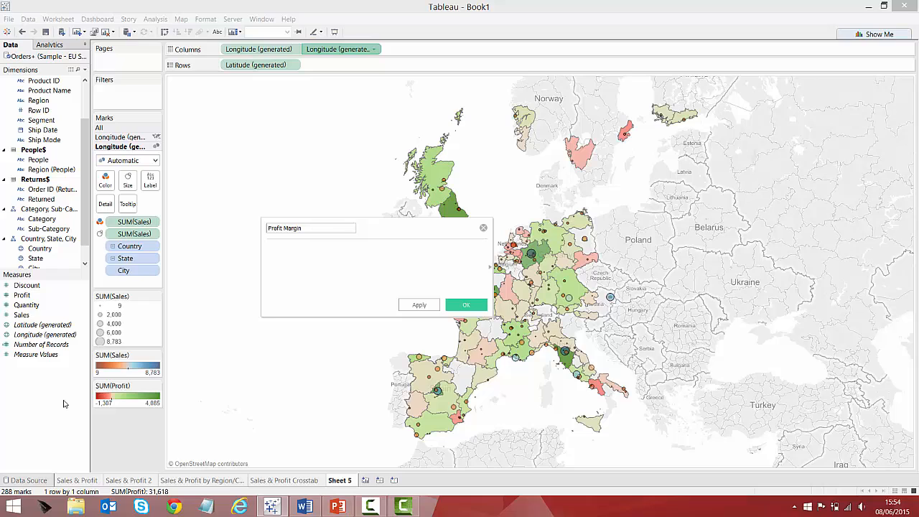
{"action": "key", "text": "Tab"}
{"action": "type", "text": "SUM(prof"}
{"action": "key", "text": "Return"}
{"action": "type", "text": "/SUM(sal"}
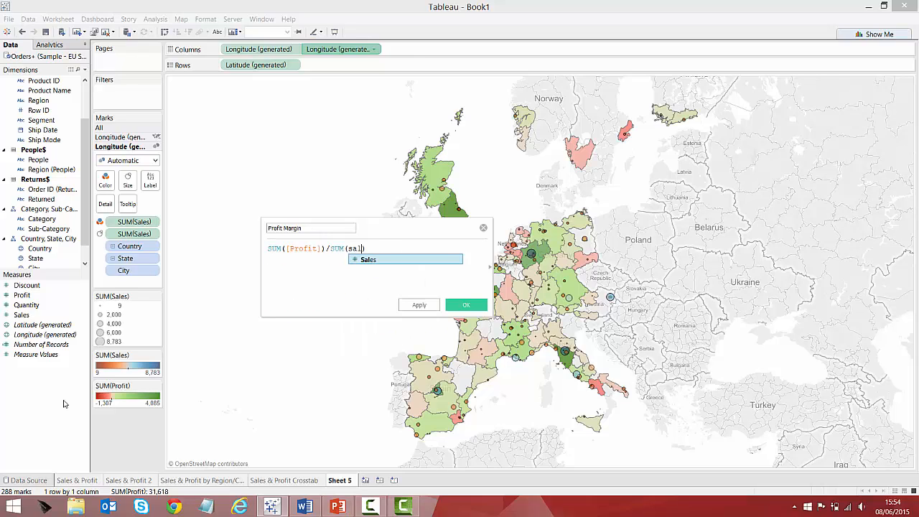
{"action": "key", "text": "Return"}
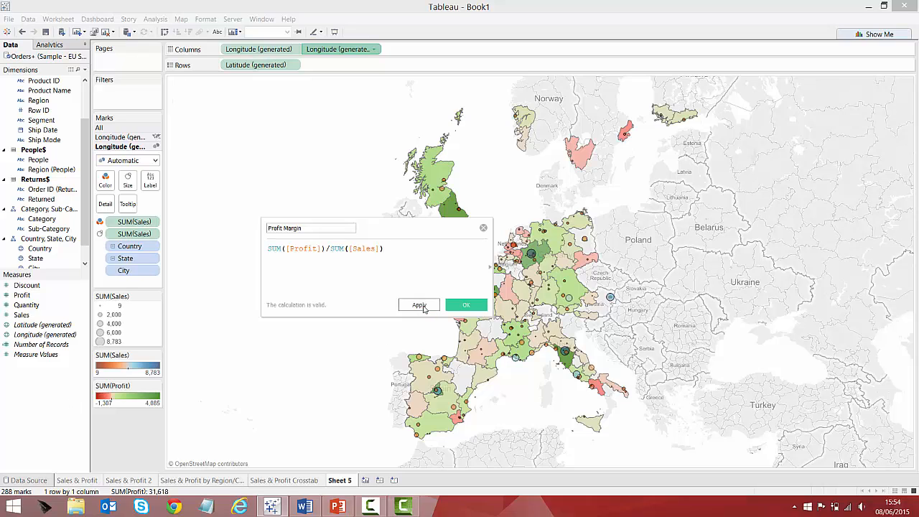
{"action": "left_click", "coordinate": [422, 306]}
{"action": "left_click", "coordinate": [466, 305]}
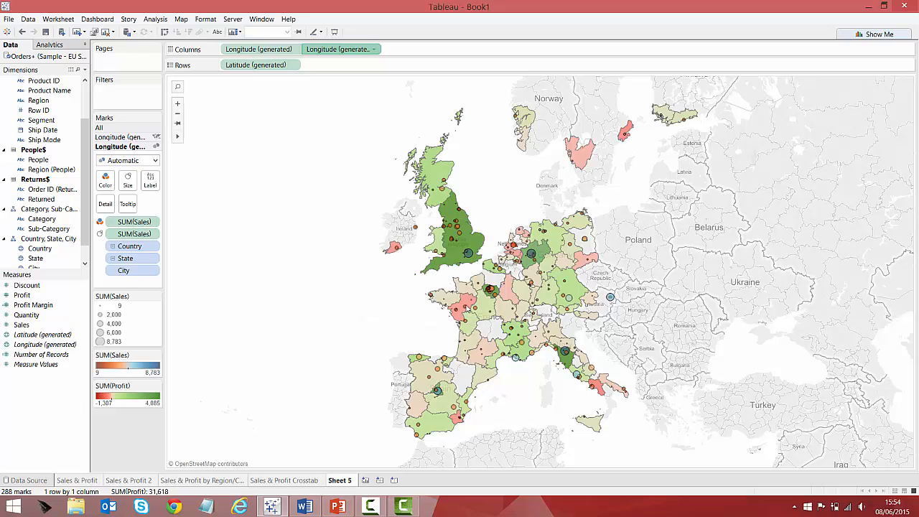
Set the default number format of Profit Margin to Percentage with 0 decimal places.
{"action": "right_click", "coordinate": [58, 306]}
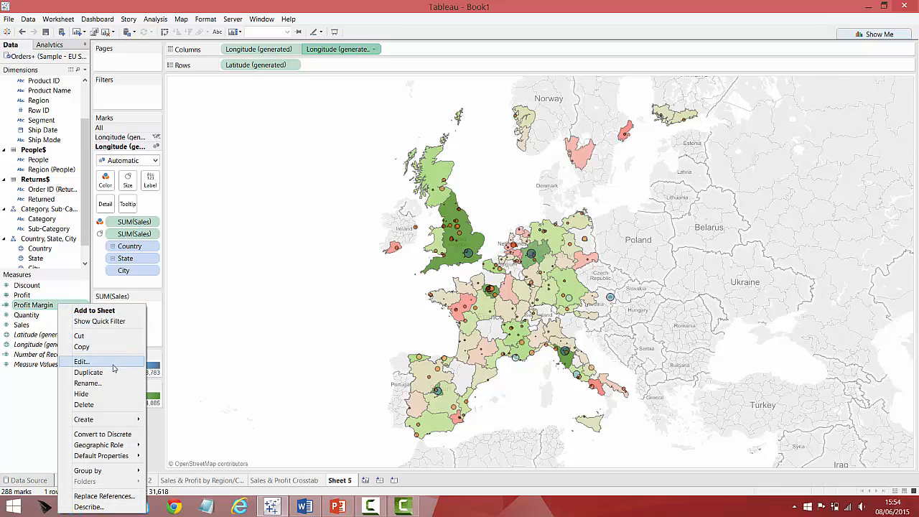
{"action": "mouse_move", "coordinate": [108, 455]}
{"action": "left_click", "coordinate": [188, 479]}
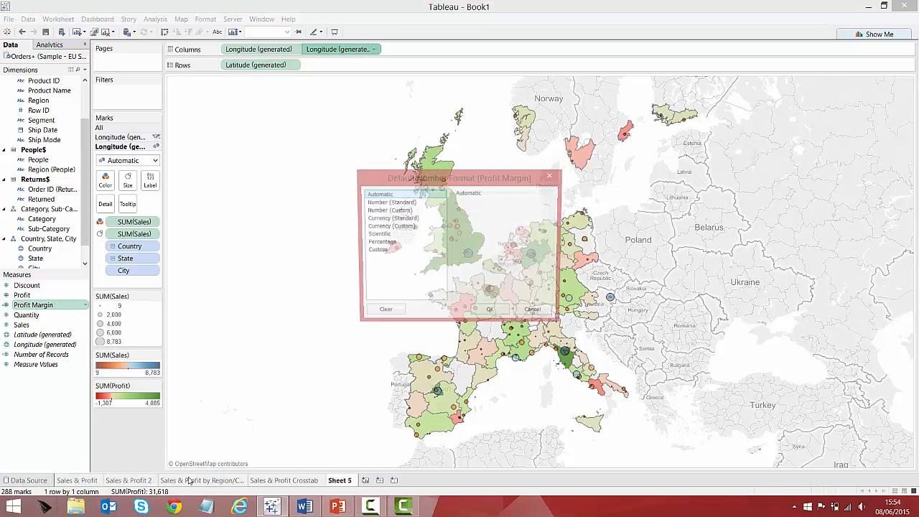
{"action": "left_click", "coordinate": [405, 241]}
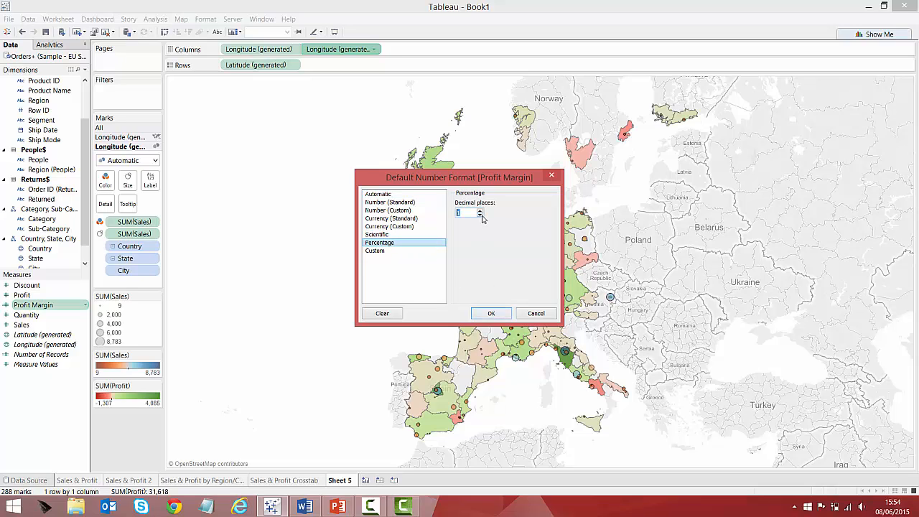
{"action": "left_click", "coordinate": [500, 316]}
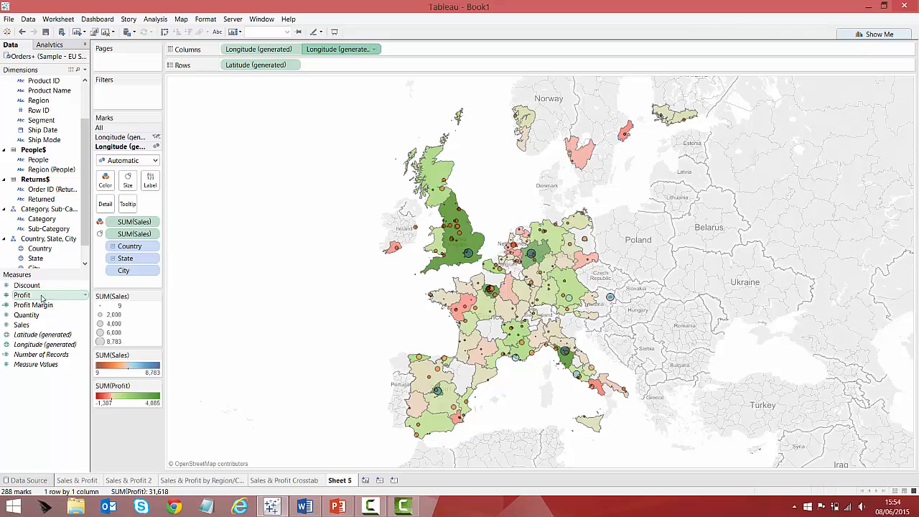
Add Profit Margin to the filled map's tooltip and check it on the map's regions.
{"action": "left_click_drag", "start_coordinate": [22, 295], "coordinate": [129, 197]}
{"action": "left_click", "coordinate": [124, 137]}
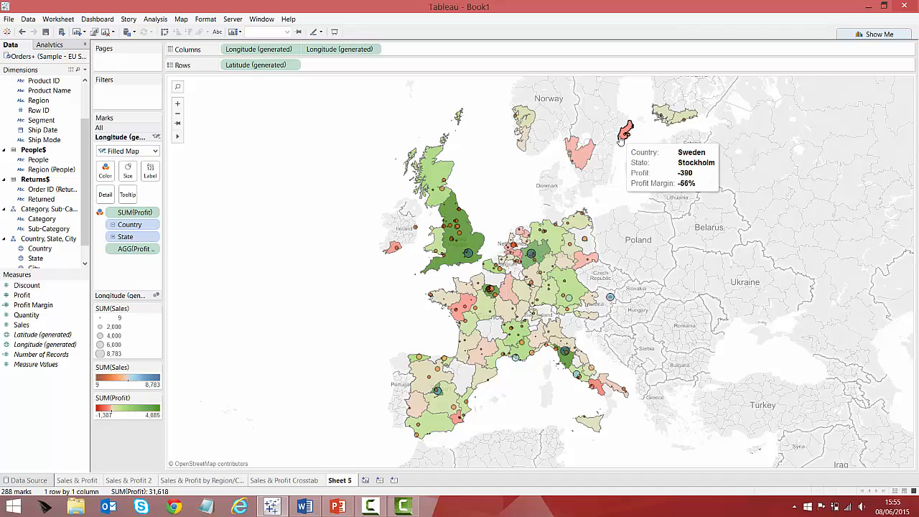
{"action": "mouse_move", "coordinate": [571, 359]}
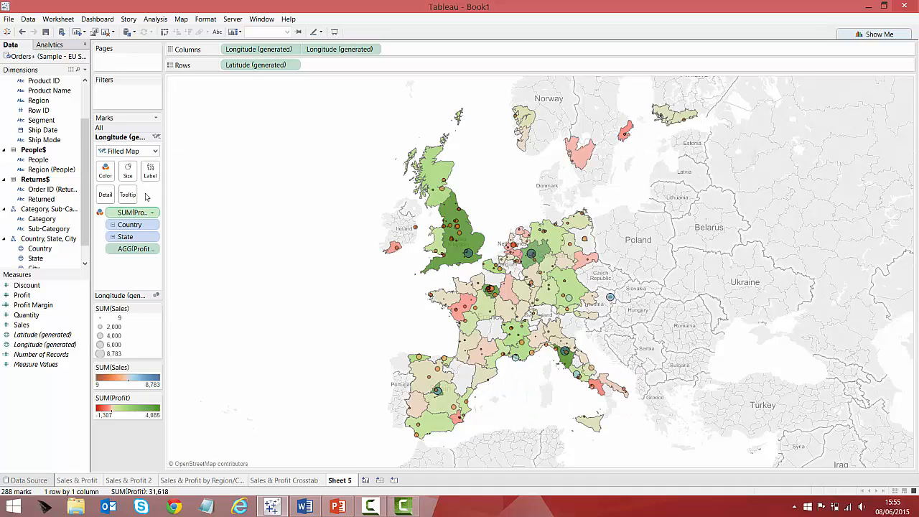
Create a calculated field named Average Sale Value with the formula SUM([Sales])/SUM([Quantity]).
{"action": "left_click", "coordinate": [143, 297]}
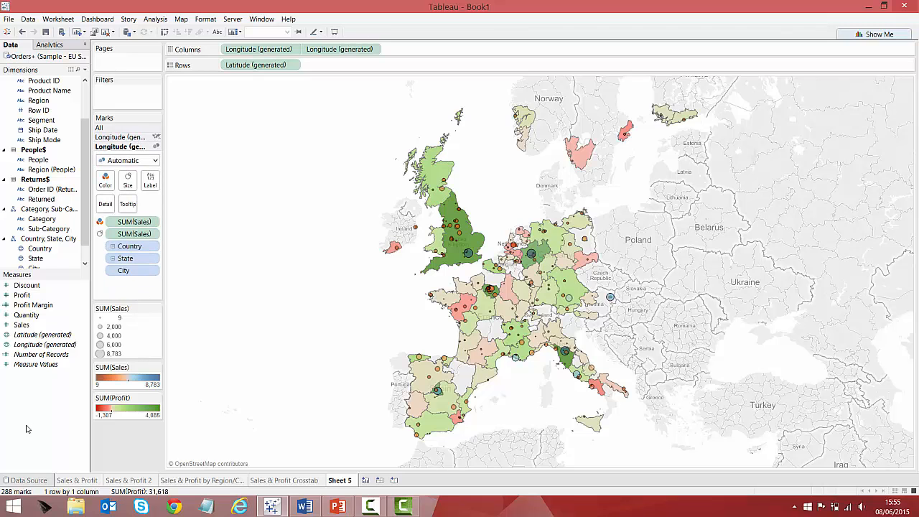
{"action": "right_click", "coordinate": [27, 428]}
{"action": "left_click", "coordinate": [115, 326]}
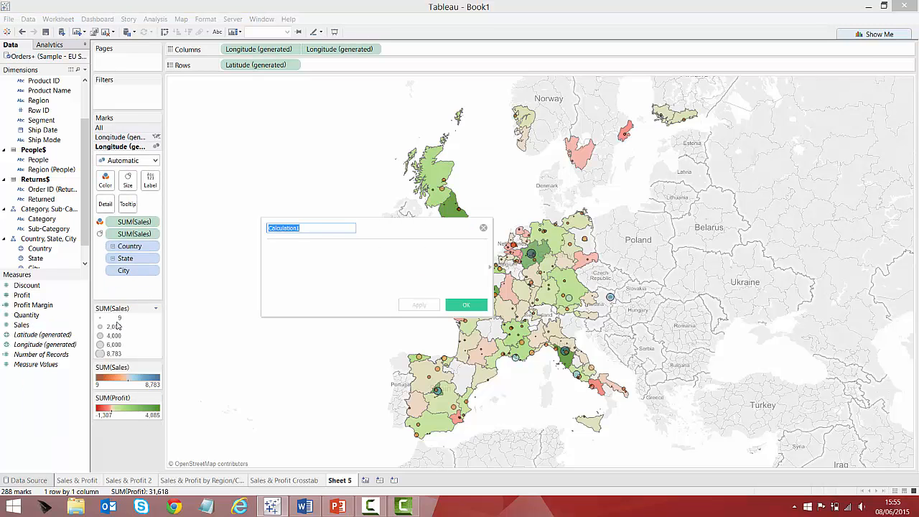
{"action": "type", "text": "Average Sale Value"}
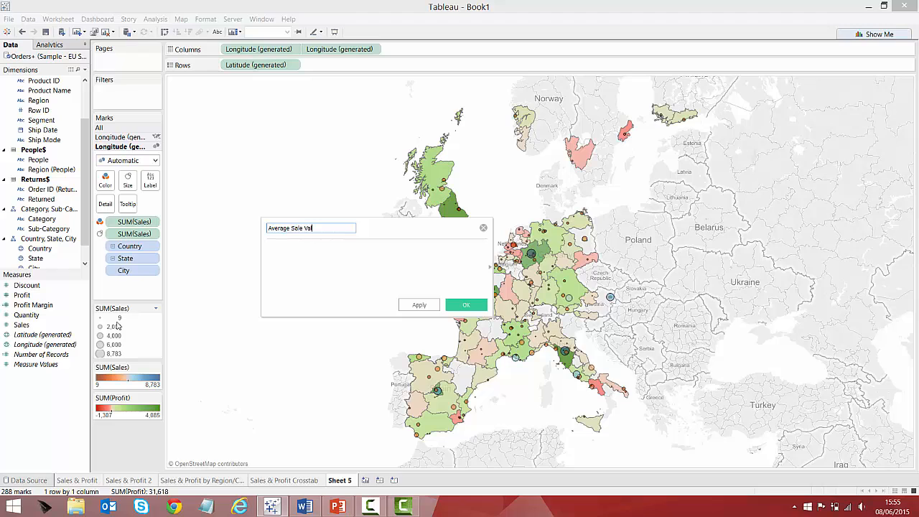
{"action": "left_click", "coordinate": [334, 270]}
{"action": "type", "text": "SUM([Sales]) / SUM("}
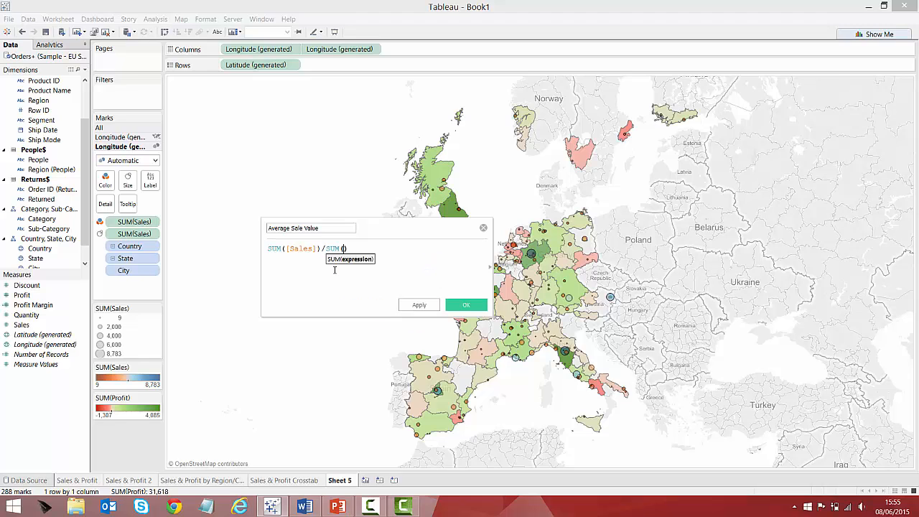
{"action": "type", "text": "qua"}
{"action": "key", "text": "Return"}
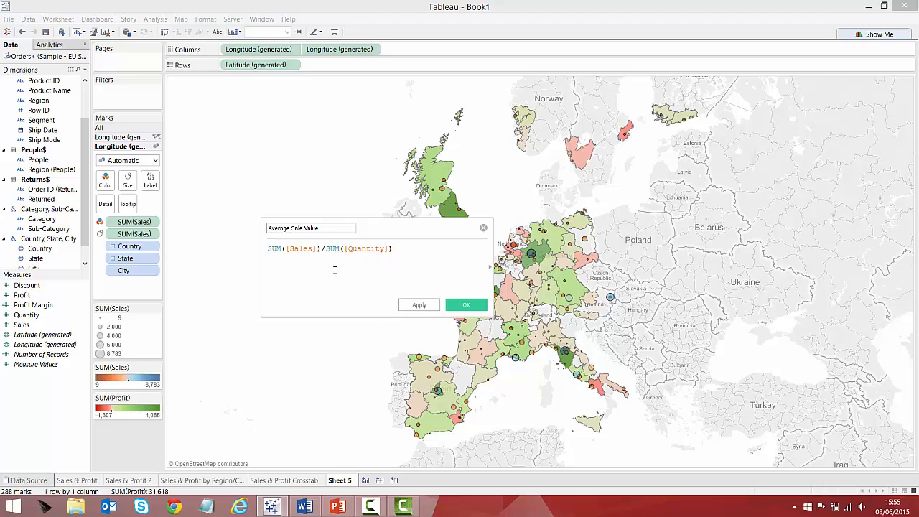
{"action": "left_click", "coordinate": [420, 305]}
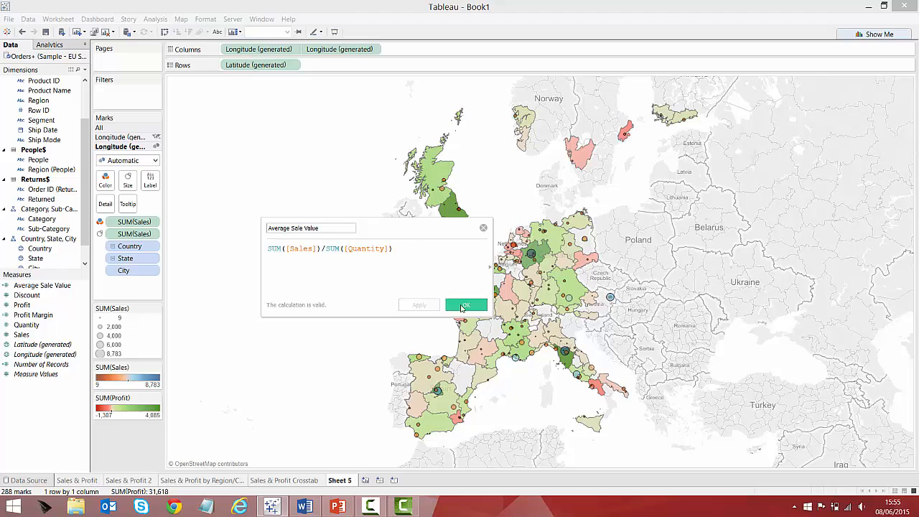
{"action": "left_click", "coordinate": [463, 306]}
Add Average Sale Value to the tooltip of the city circles layer and check it on several city marks.
{"action": "left_click_drag", "start_coordinate": [56, 287], "coordinate": [127, 206]}
{"action": "mouse_move", "coordinate": [468, 256]}
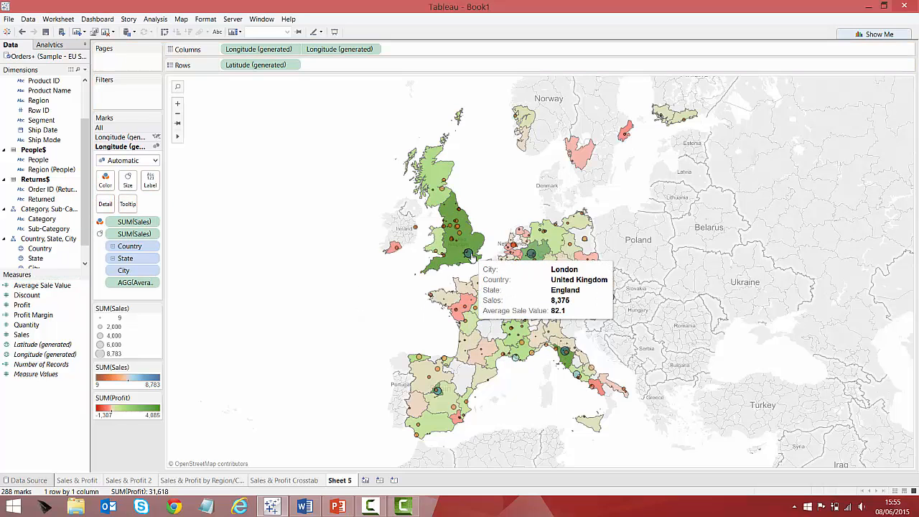
{"action": "mouse_move", "coordinate": [420, 358]}
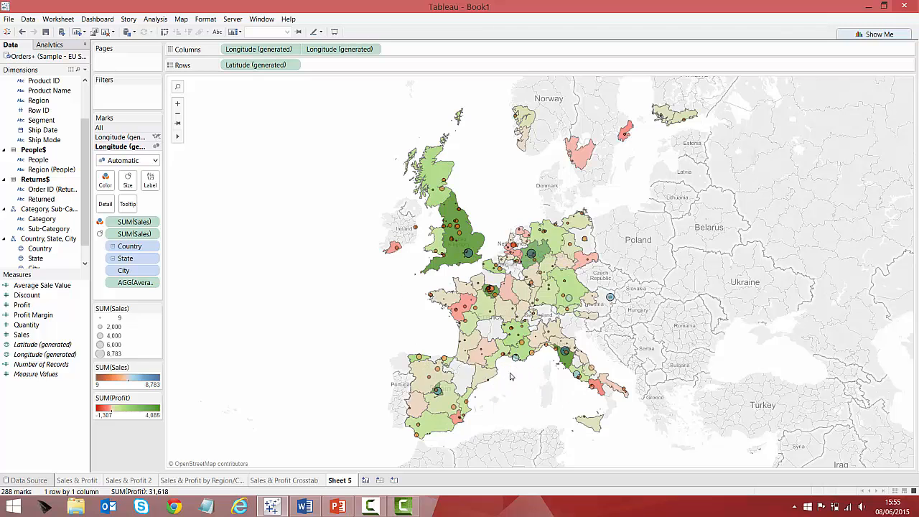
{"action": "mouse_move", "coordinate": [514, 359]}
{"action": "mouse_move", "coordinate": [623, 392]}
{"action": "mouse_move", "coordinate": [610, 299]}
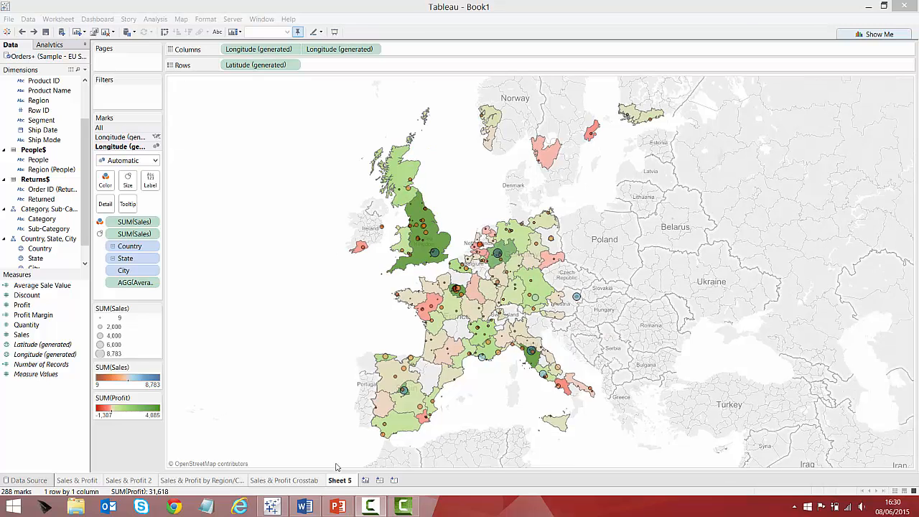
Rename the map worksheet as Sales & Profit Map.
{"action": "right_click", "coordinate": [341, 480]}
{"action": "left_click", "coordinate": [379, 437]}
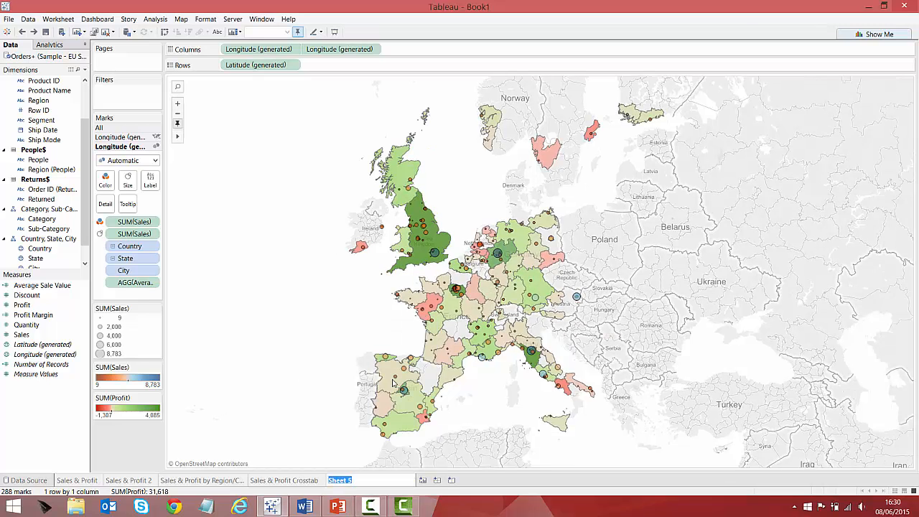
{"action": "type", "text": "S"}
{"action": "key", "text": "Return"}
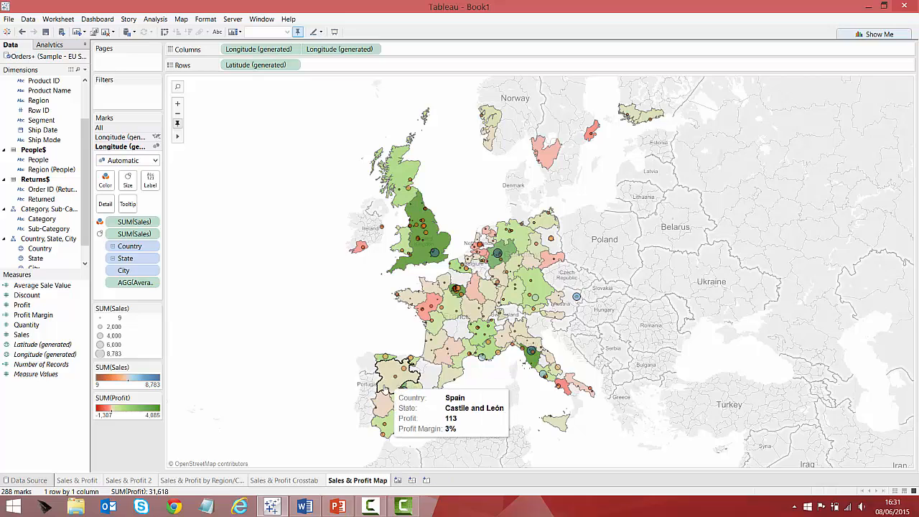
Create a new worksheet plotting the sum of Profit on rows against the average of Discount on columns.
{"action": "left_click", "coordinate": [398, 481]}
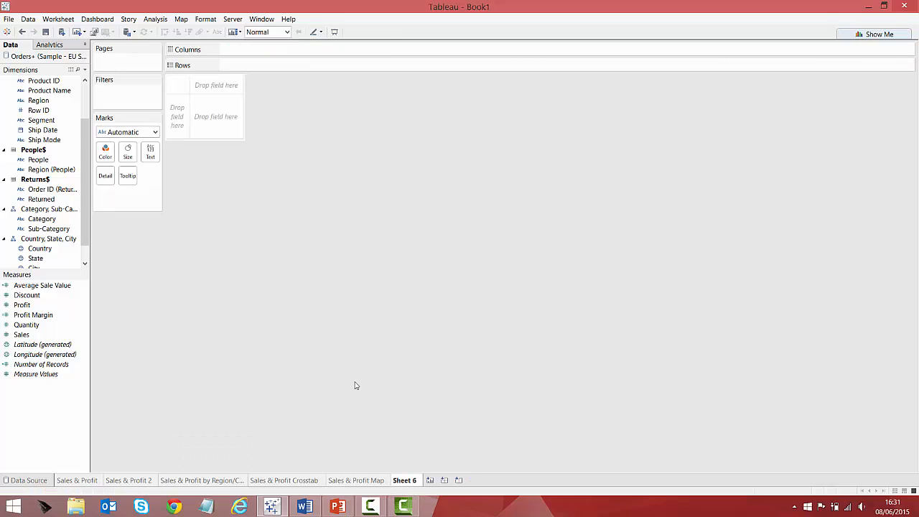
{"action": "left_click_drag", "start_coordinate": [22, 305], "coordinate": [282, 66]}
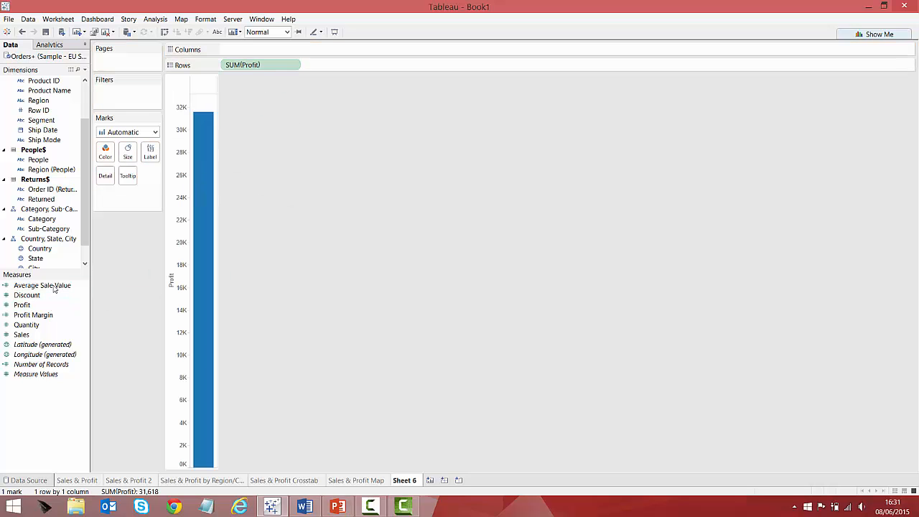
{"action": "left_click_drag", "start_coordinate": [29, 295], "coordinate": [310, 49]}
{"action": "left_click_drag", "start_coordinate": [300, 54], "coordinate": [298, 52]}
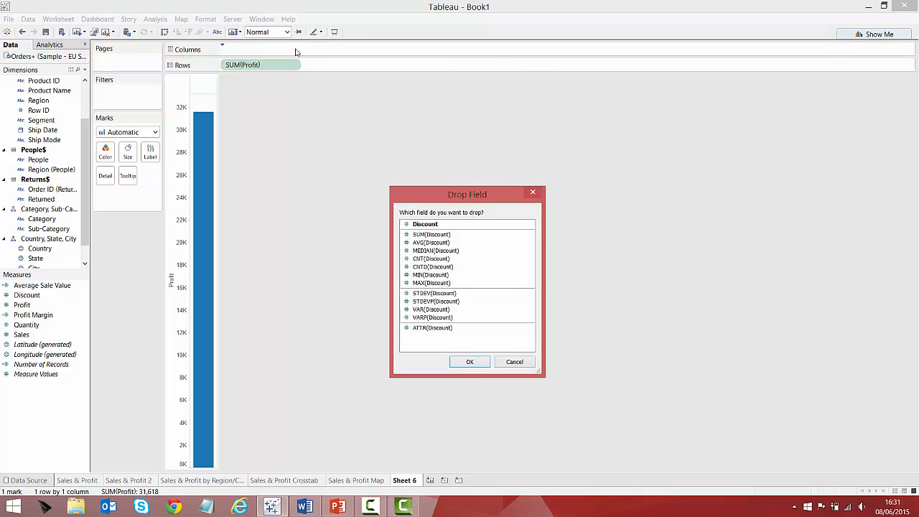
{"action": "left_click", "coordinate": [452, 243]}
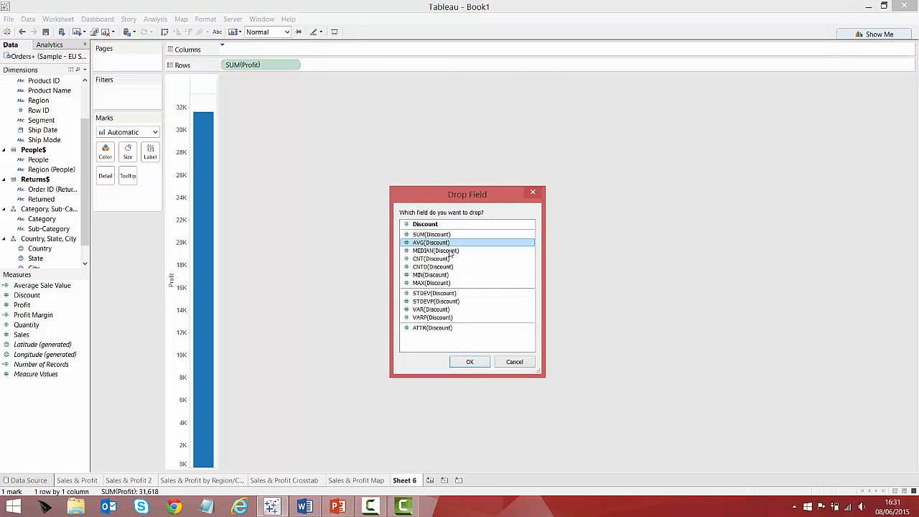
{"action": "left_click", "coordinate": [470, 363]}
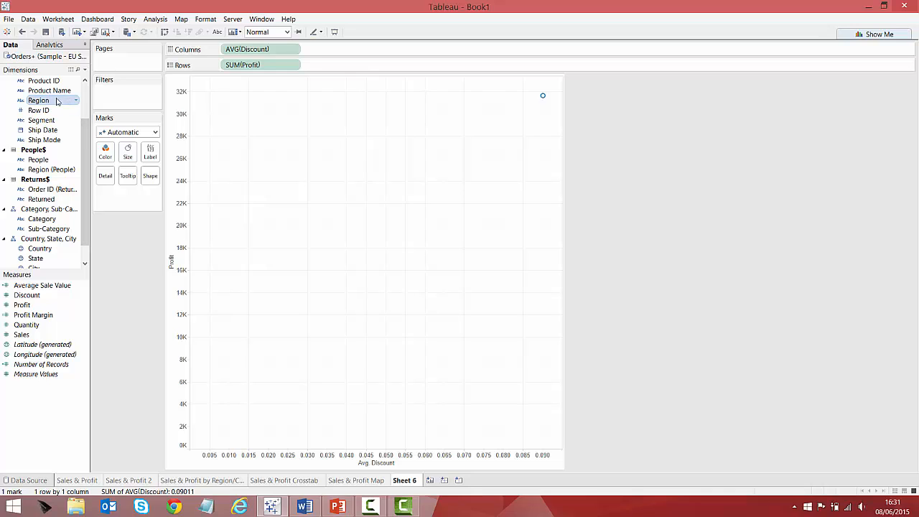
Encode the scatter plot marks with Region as colour, Category as shape, Sub-Category as label and Profit in the tooltip.
{"action": "left_click_drag", "start_coordinate": [39, 100], "coordinate": [112, 155]}
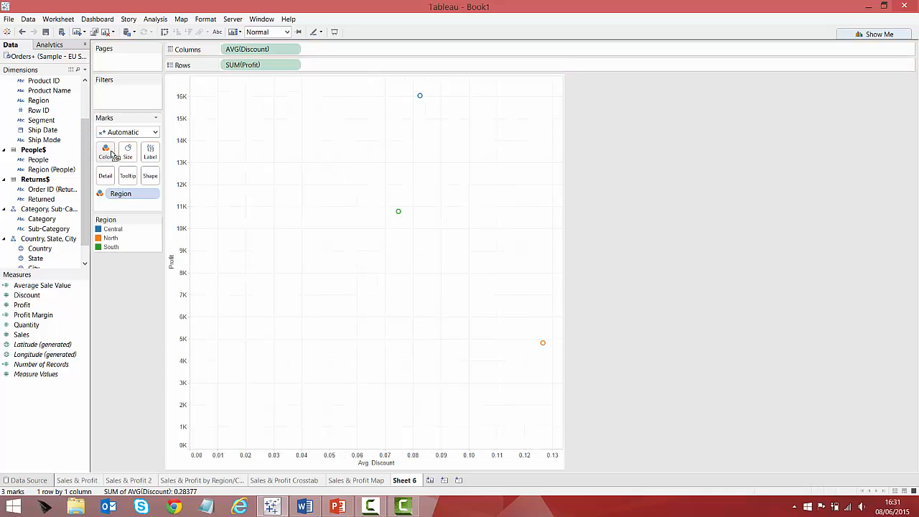
{"action": "left_click_drag", "start_coordinate": [41, 219], "coordinate": [149, 174]}
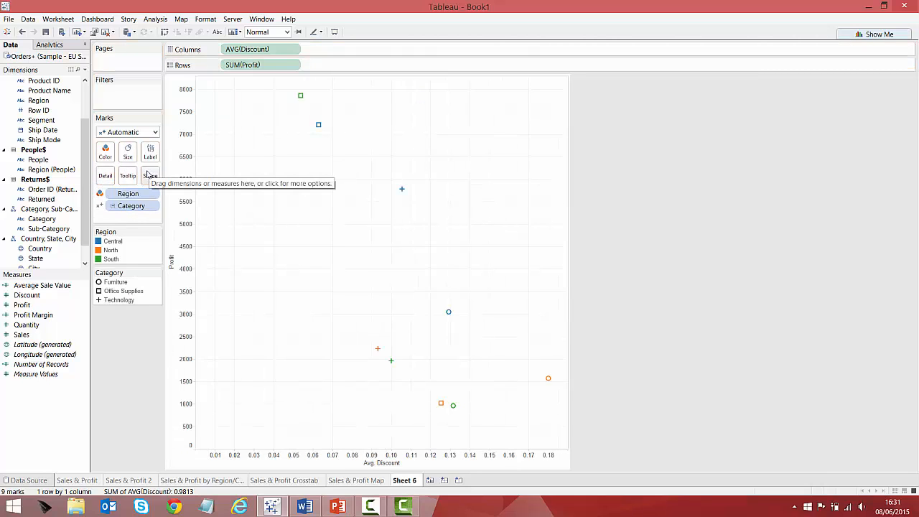
{"action": "left_click_drag", "start_coordinate": [49, 229], "coordinate": [149, 159]}
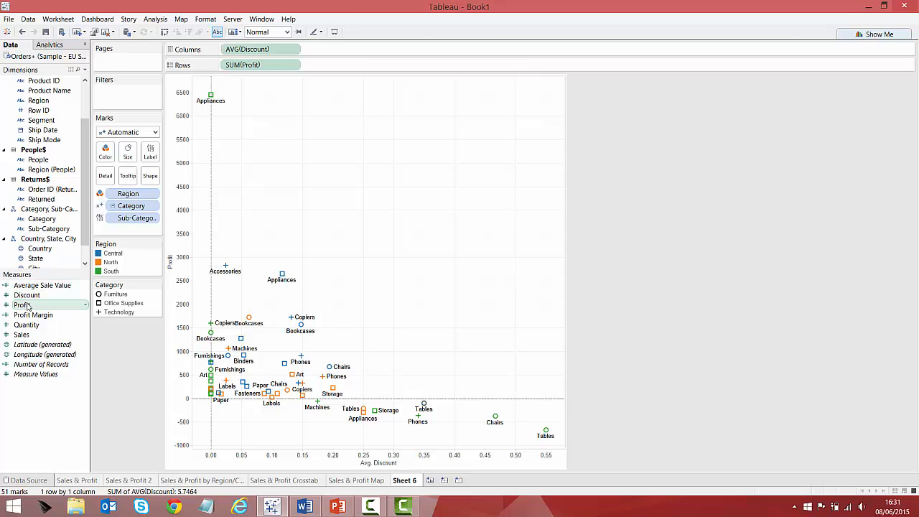
{"action": "left_click_drag", "start_coordinate": [21, 305], "coordinate": [127, 178]}
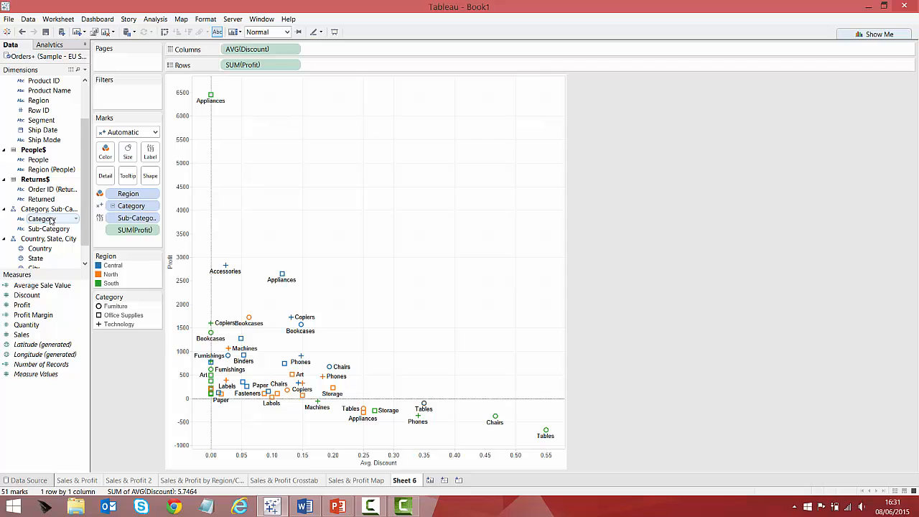
Filter the scatter plot by Category with all three values included and show its quick filter.
{"action": "left_click_drag", "start_coordinate": [50, 220], "coordinate": [142, 98]}
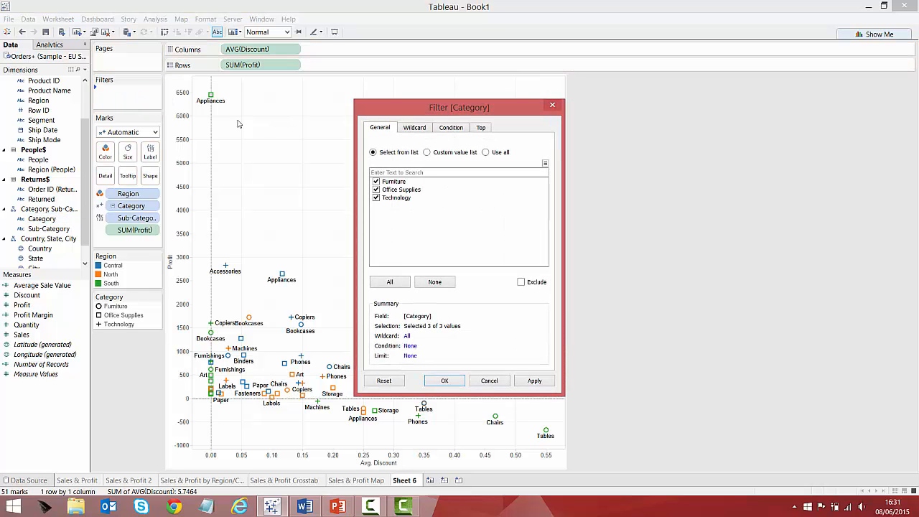
{"action": "left_click", "coordinate": [533, 381]}
{"action": "left_click", "coordinate": [463, 380]}
{"action": "left_click", "coordinate": [152, 91]}
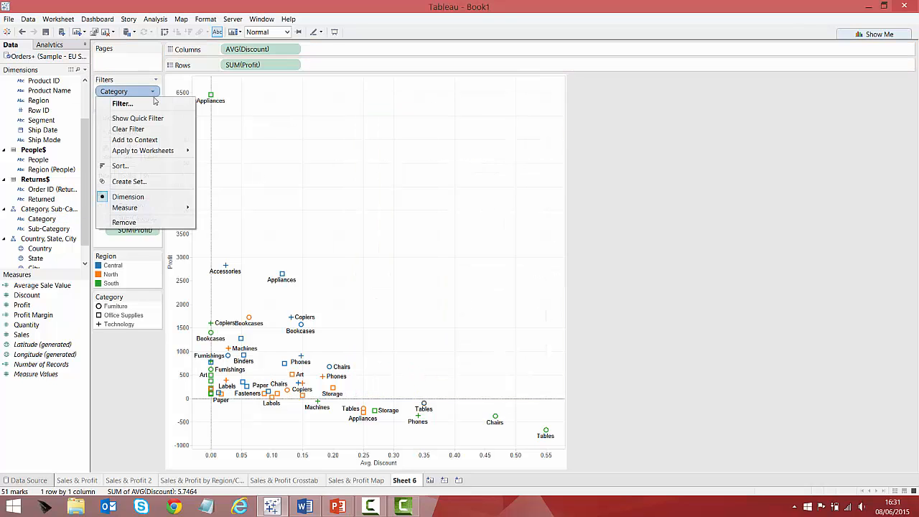
{"action": "left_click", "coordinate": [148, 117]}
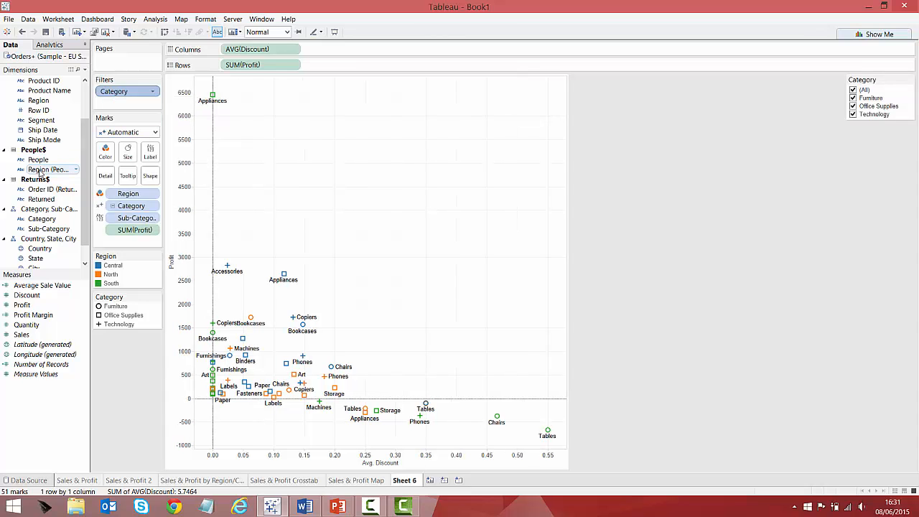
Filter the scatter plot by Region with all three values included and show its quick filter.
{"action": "left_click_drag", "start_coordinate": [38, 100], "coordinate": [126, 104]}
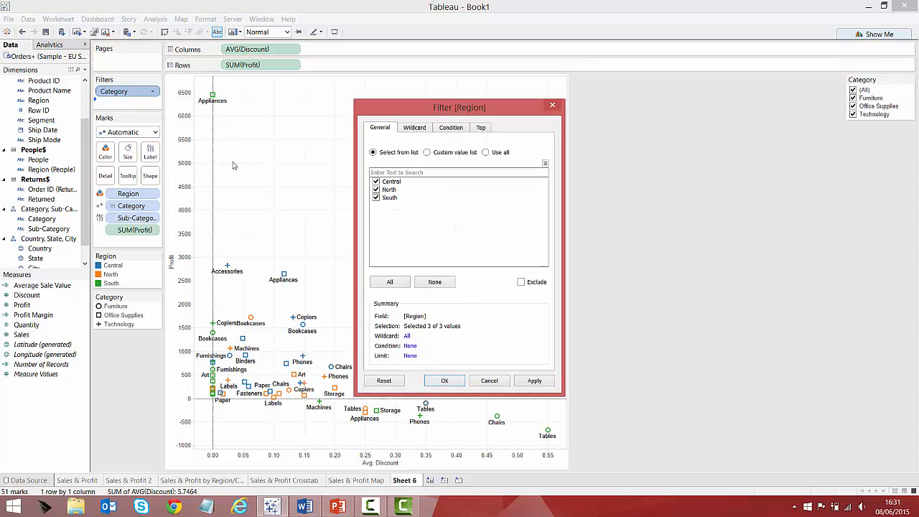
{"action": "left_click", "coordinate": [447, 381]}
{"action": "left_click", "coordinate": [153, 103]}
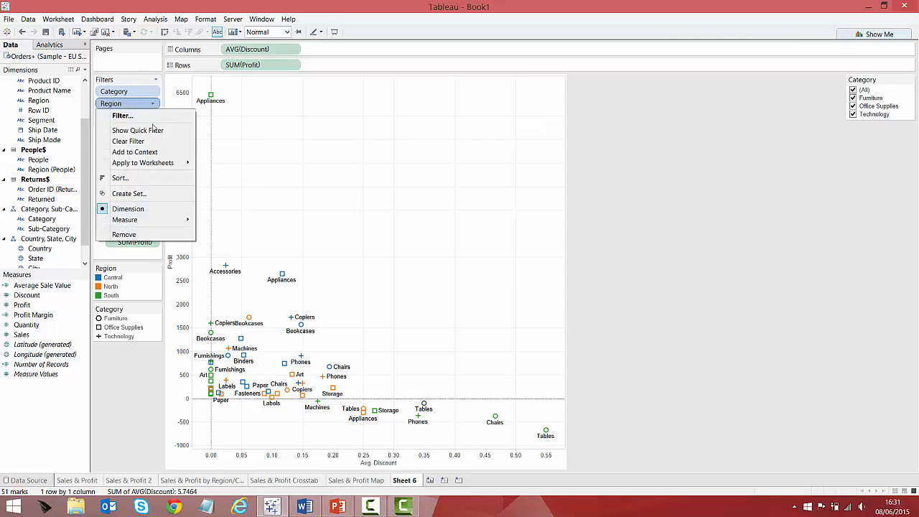
{"action": "left_click", "coordinate": [138, 130]}
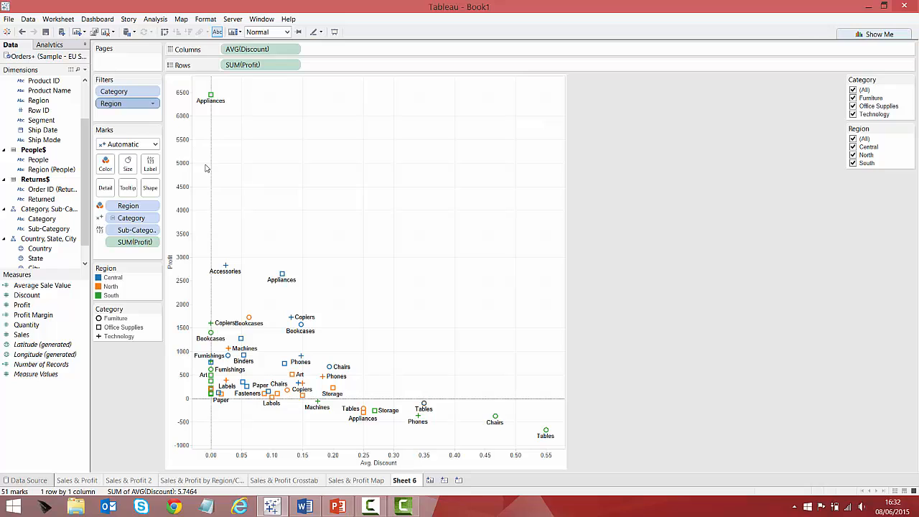
Duplicate the scatter plot worksheet and remove AVG(Discount) from the copy's columns.
{"action": "right_click", "coordinate": [403, 481]}
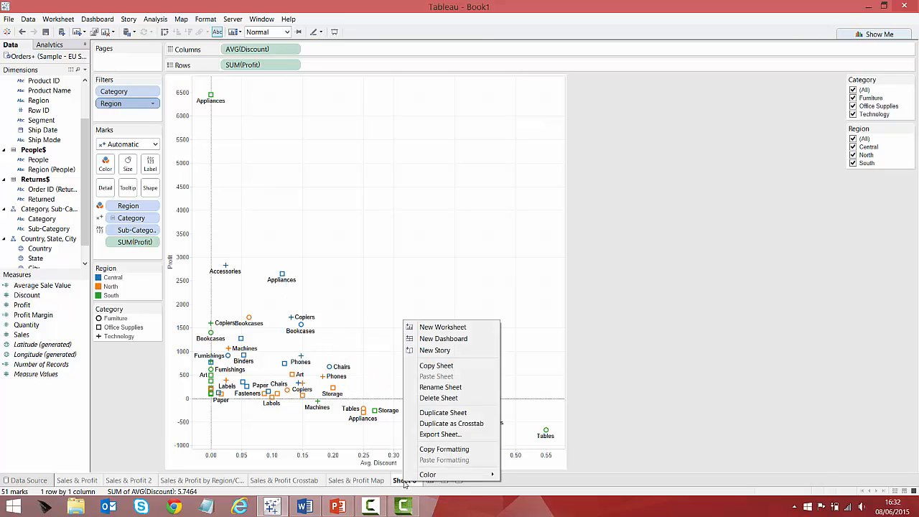
{"action": "left_click", "coordinate": [445, 413]}
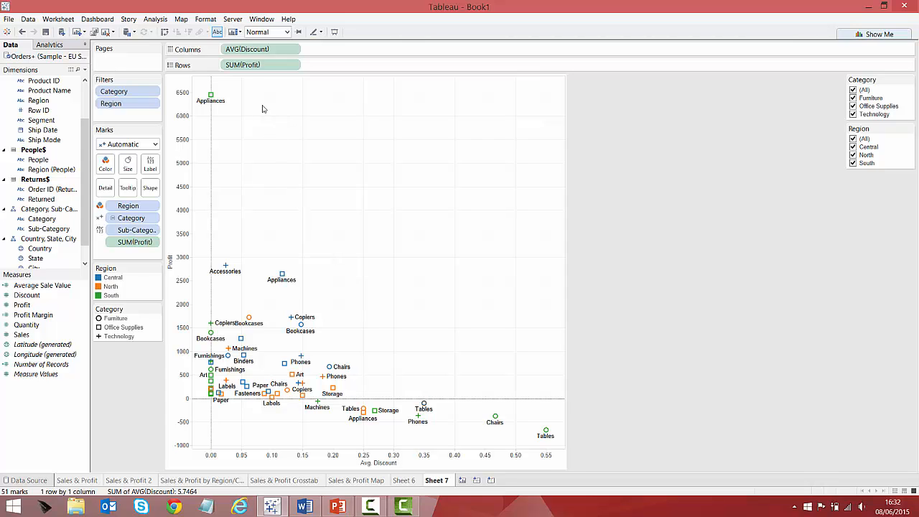
{"action": "left_click_drag", "start_coordinate": [247, 49], "coordinate": [61, 165]}
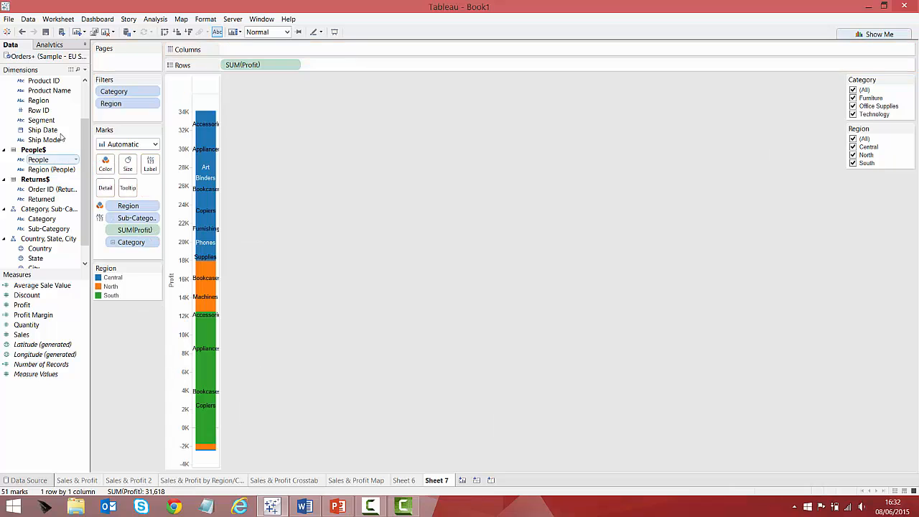
Connect the Excel workbook Cost of goods Sold as a new data source.
{"action": "left_click", "coordinate": [28, 19]}
{"action": "left_click", "coordinate": [36, 28]}
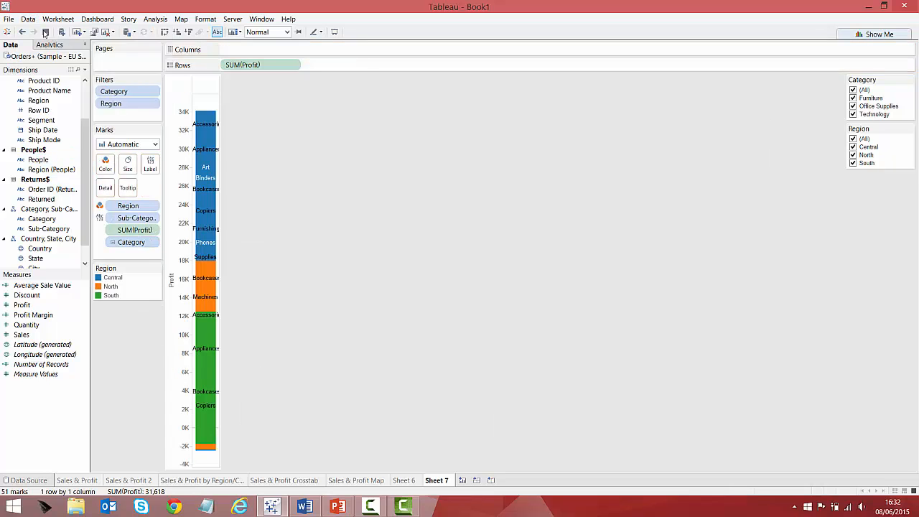
{"action": "left_click", "coordinate": [73, 94]}
{"action": "left_click", "coordinate": [144, 92]}
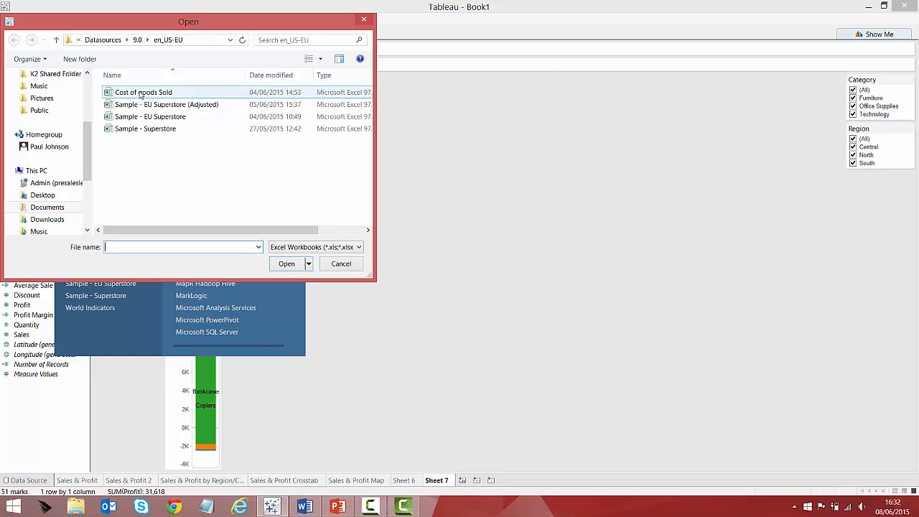
{"action": "left_click", "coordinate": [287, 263]}
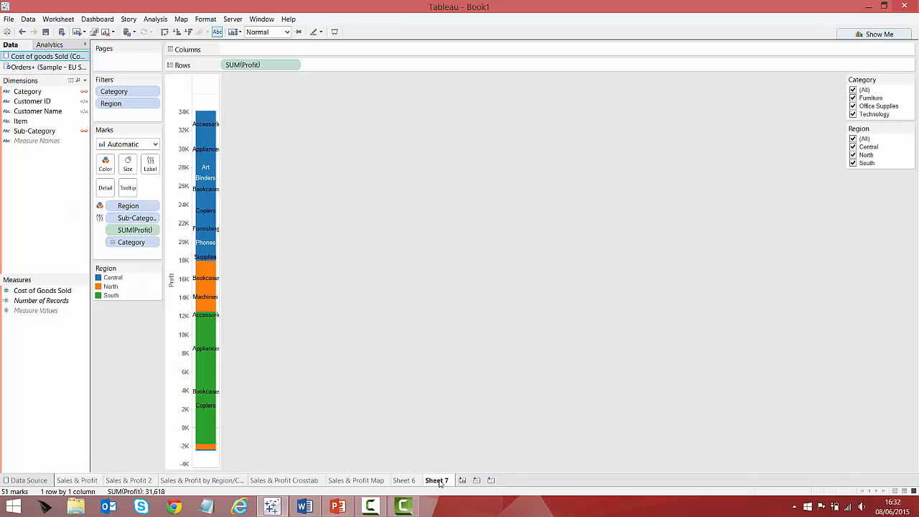
Place Cost of Goods Sold from the new data source on the columns of Sheet 7.
{"action": "left_click", "coordinate": [435, 481]}
{"action": "left_click_drag", "start_coordinate": [43, 291], "coordinate": [247, 51]}
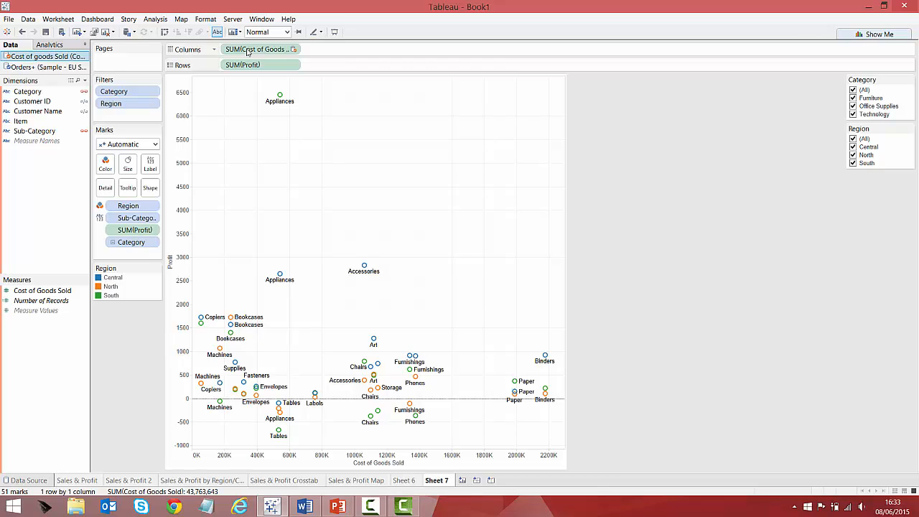
Add trend lines to the Profit against Cost of Goods Sold scatter plot and inspect the Central region's trend line.
{"action": "left_click", "coordinate": [50, 44]}
{"action": "left_click_drag", "start_coordinate": [28, 151], "coordinate": [258, 97]}
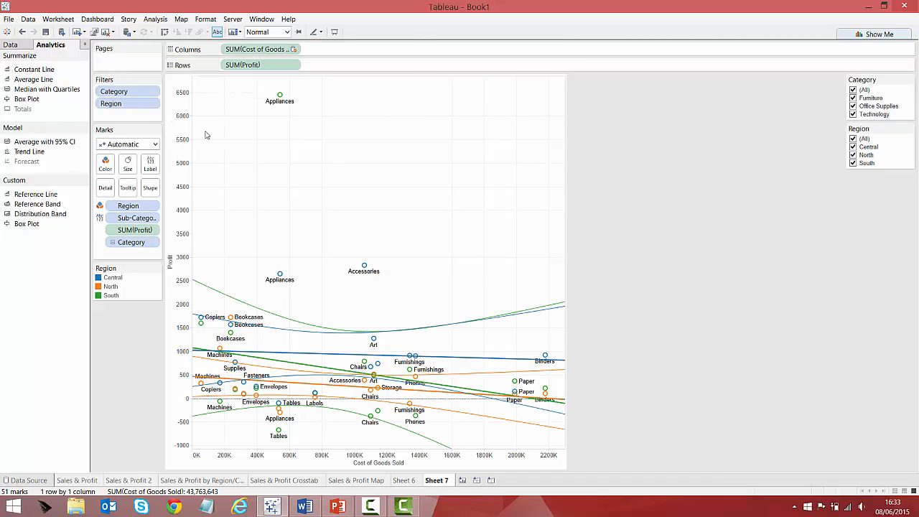
{"action": "left_click", "coordinate": [373, 352]}
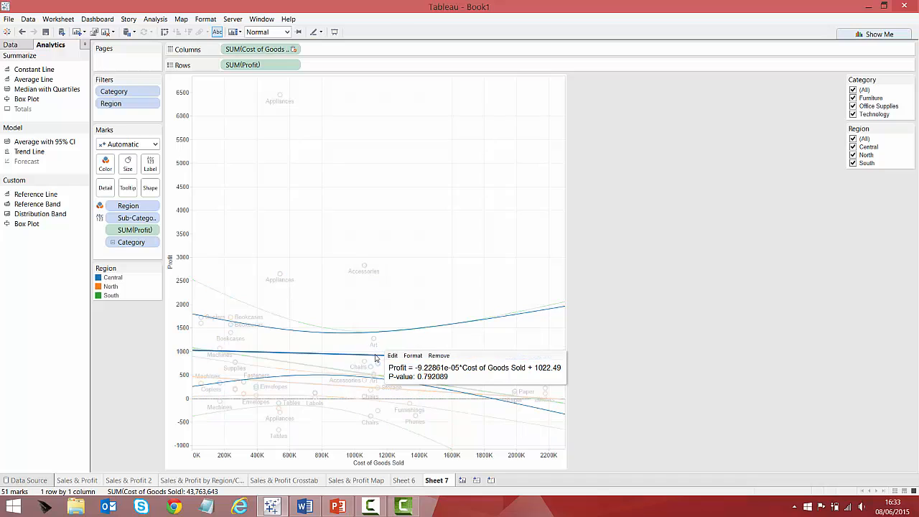
Exclude Region as a factor from the trend lines on the Profit against Cost of Goods Sold scatter plot.
{"action": "left_click", "coordinate": [395, 358]}
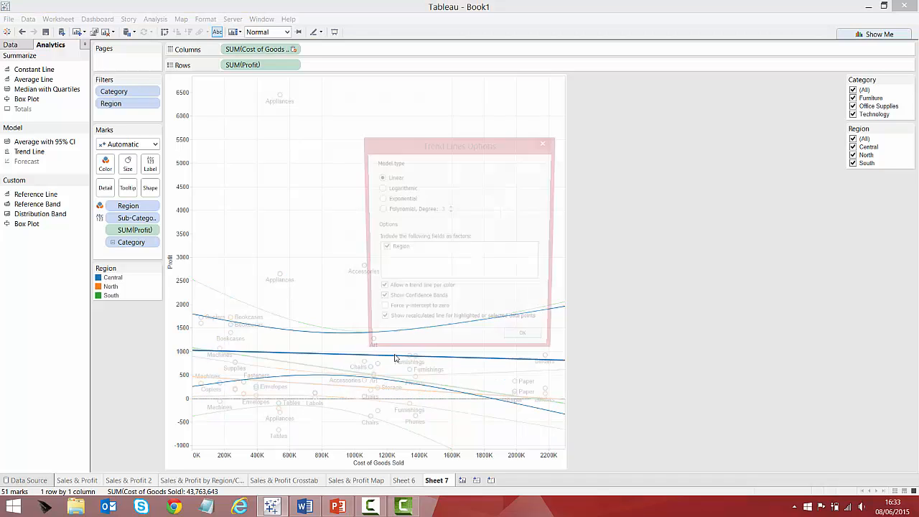
{"action": "left_click", "coordinate": [382, 249]}
{"action": "left_click", "coordinate": [526, 344]}
{"action": "left_click", "coordinate": [473, 325]}
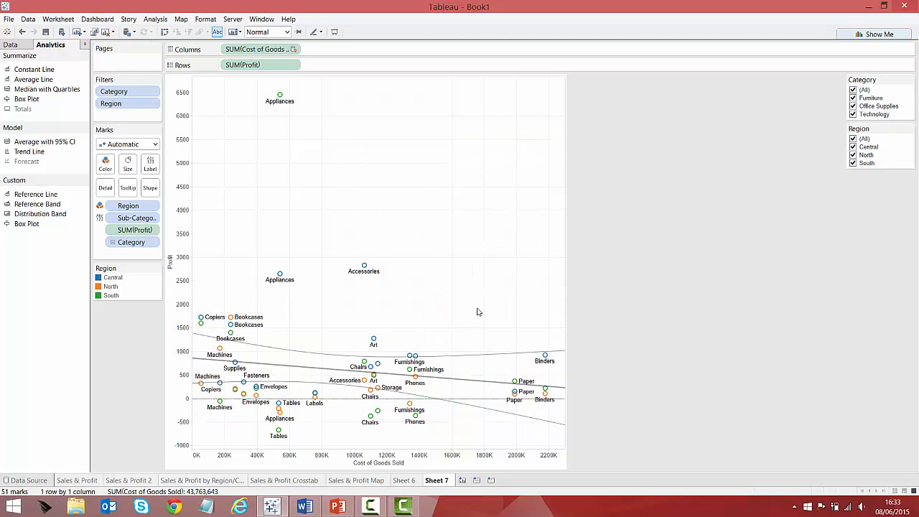
Add linear trend lines to the Profit against average Discount scatter plot on Sheet 6, excluding Region as a factor.
{"action": "mouse_move", "coordinate": [478, 383]}
{"action": "left_click", "coordinate": [407, 482]}
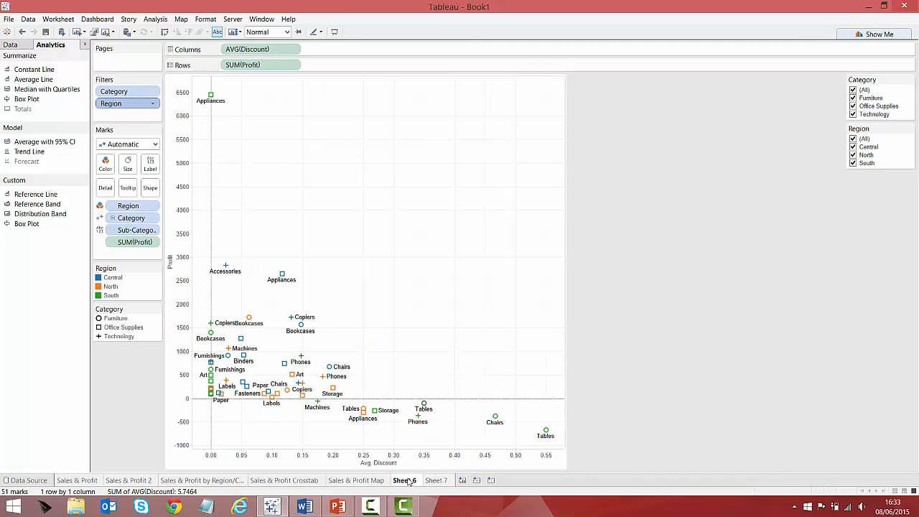
{"action": "mouse_move", "coordinate": [34, 151]}
{"action": "left_mouse_down"}
{"action": "mouse_move", "coordinate": [110, 159]}
{"action": "mouse_move", "coordinate": [260, 95]}
{"action": "left_mouse_up"}
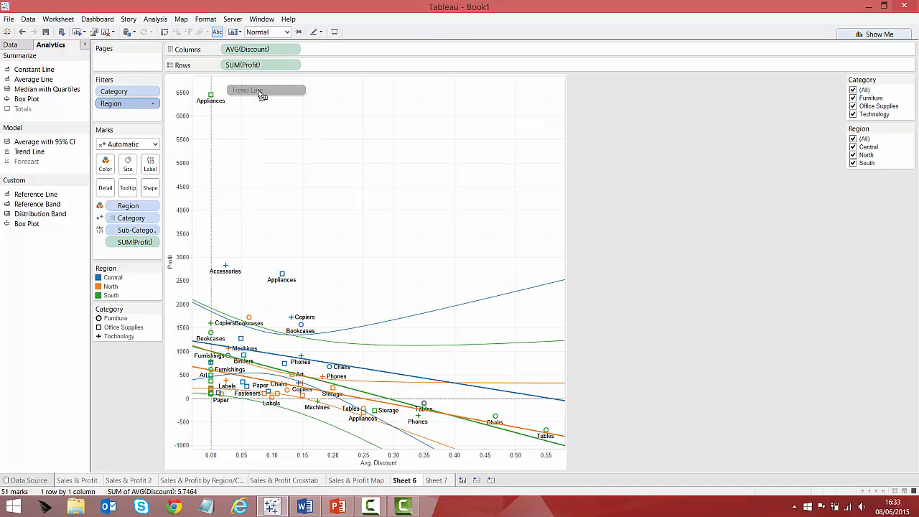
{"action": "left_click", "coordinate": [361, 329]}
{"action": "left_click", "coordinate": [375, 329]}
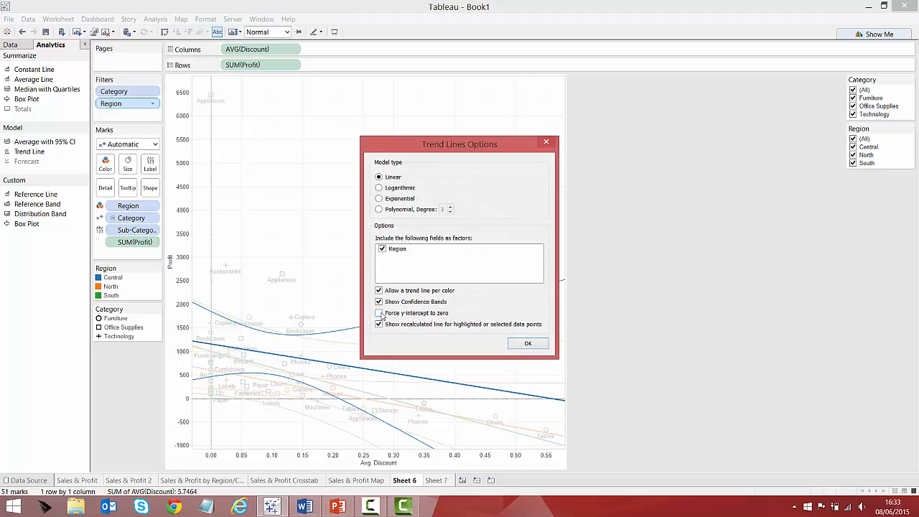
{"action": "left_click", "coordinate": [382, 249]}
{"action": "left_click", "coordinate": [527, 343]}
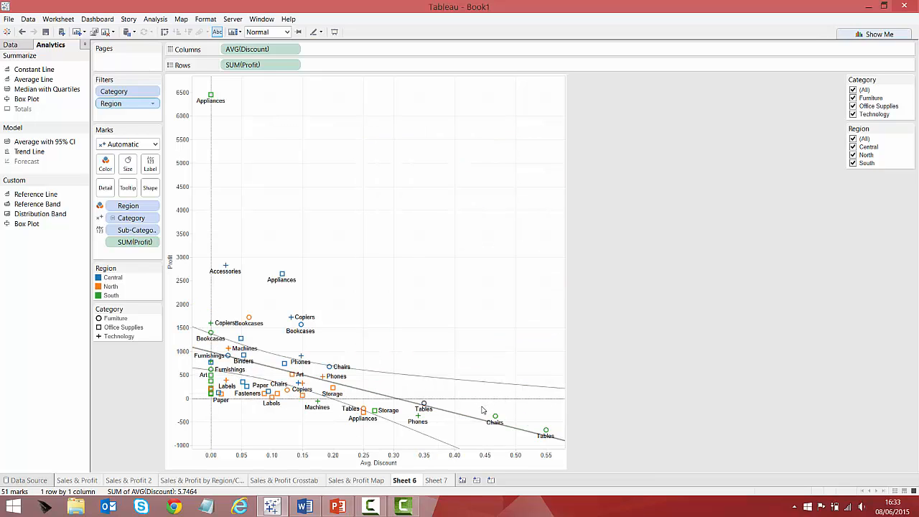
{"action": "mouse_move", "coordinate": [476, 412]}
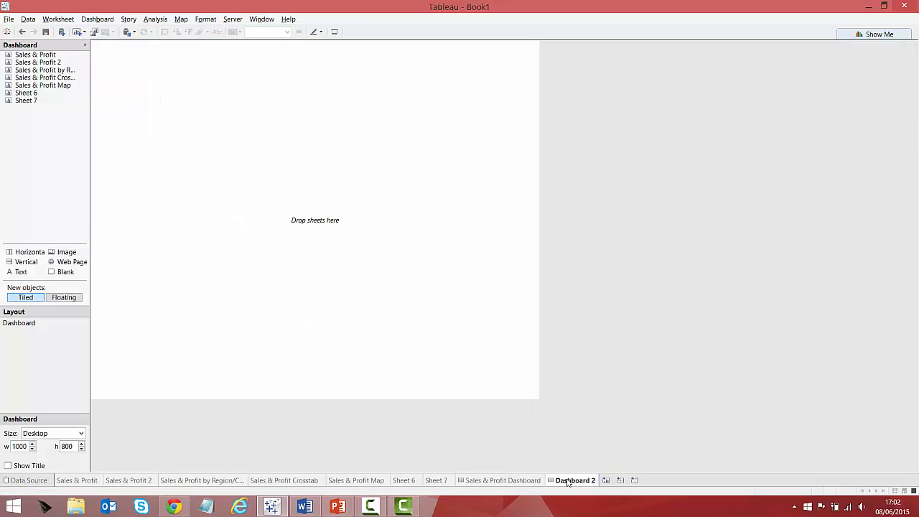
Add a vertical container to Dashboard 2, placing Sales & Profit by Region/Category inside it and Sales & Profit Map below.
{"action": "left_click_drag", "start_coordinate": [26, 261], "coordinate": [206, 282]}
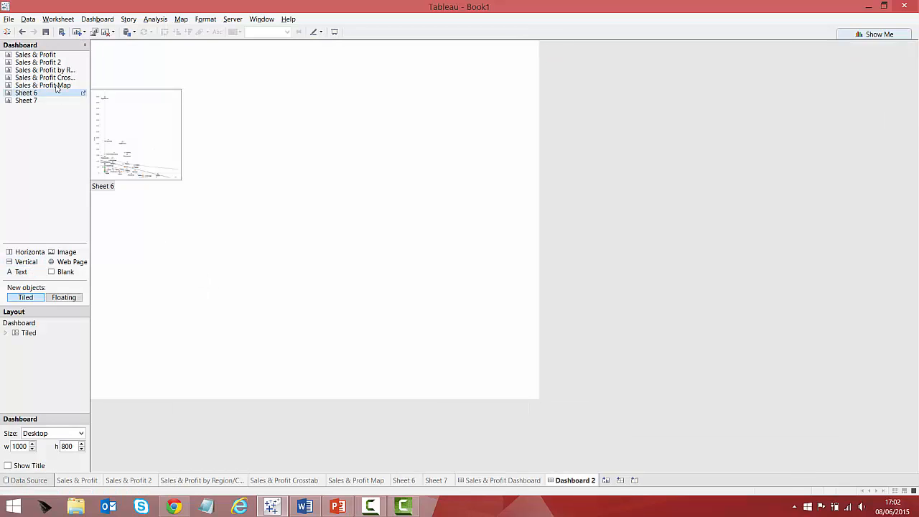
{"action": "left_click_drag", "start_coordinate": [43, 69], "coordinate": [177, 87]}
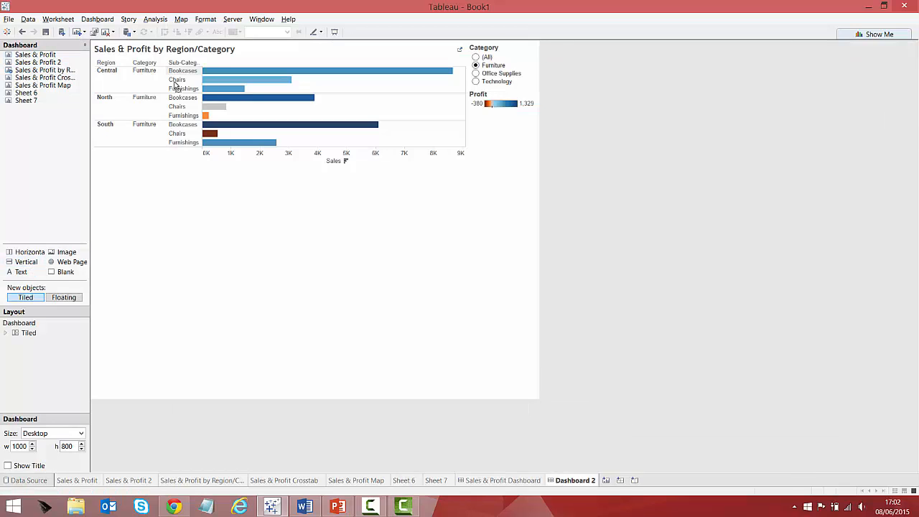
{"action": "left_click_drag", "start_coordinate": [34, 89], "coordinate": [367, 402]}
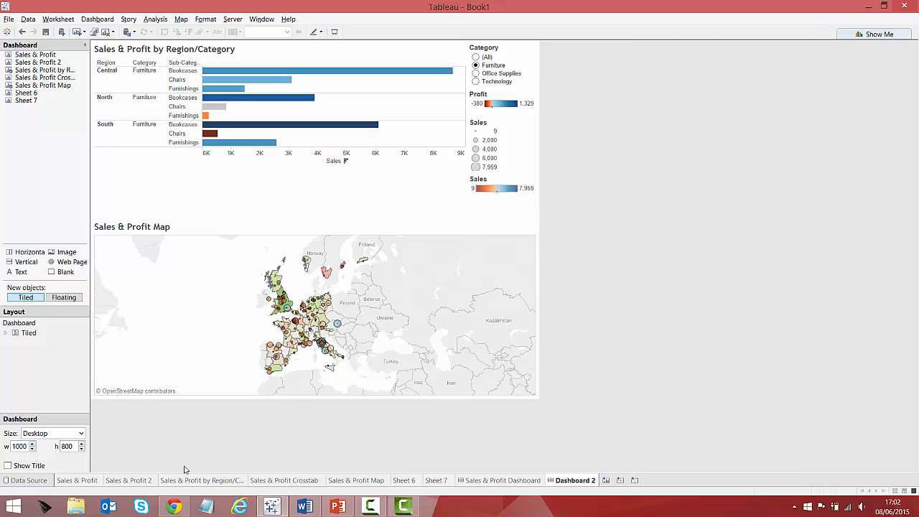
Zoom in on Europe in the Sales & Profit Map worksheet and return to Dashboard 2.
{"action": "left_click", "coordinate": [354, 481]}
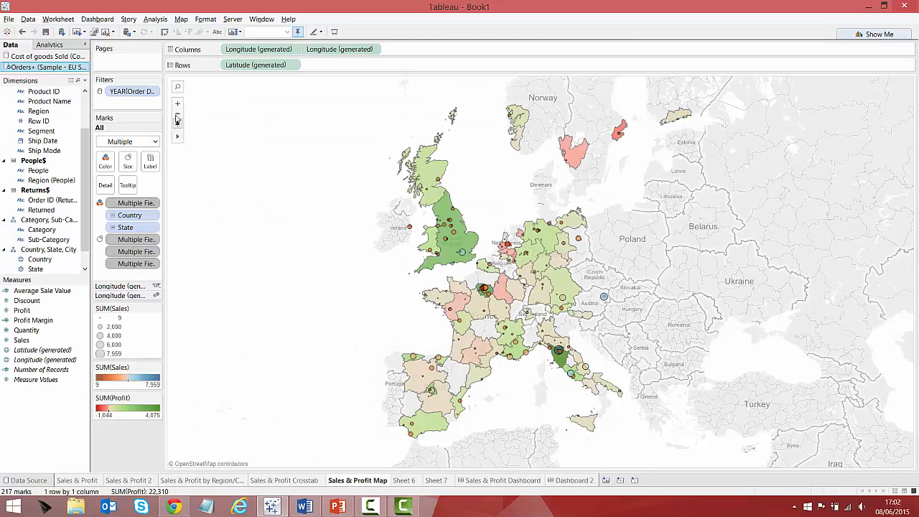
{"action": "left_click", "coordinate": [178, 104]}
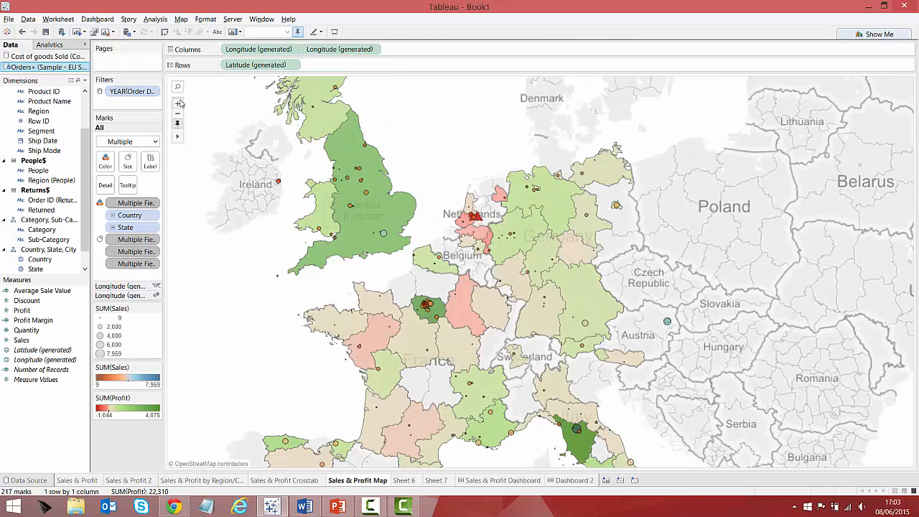
{"action": "left_click", "coordinate": [564, 482]}
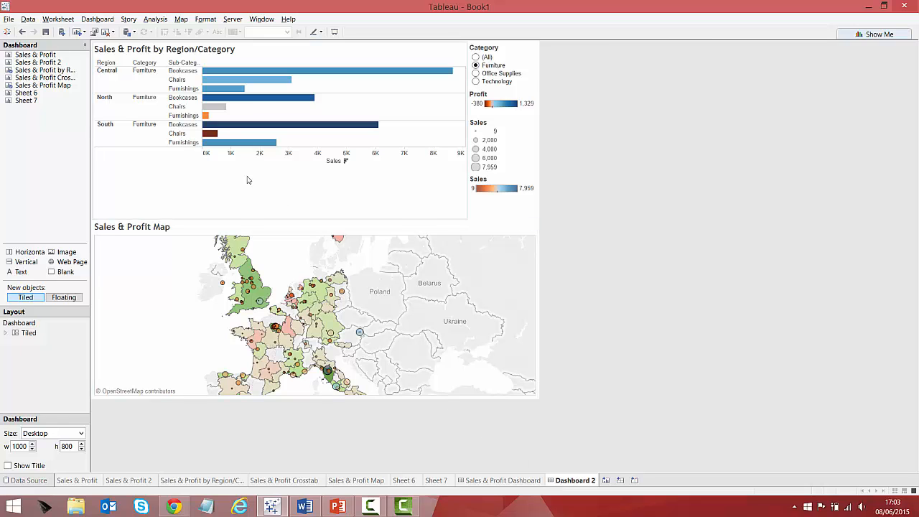
Select the Central Bookcases, Central Chairs and South Chairs bars to check whether the dashboard map responds.
{"action": "left_click", "coordinate": [235, 71]}
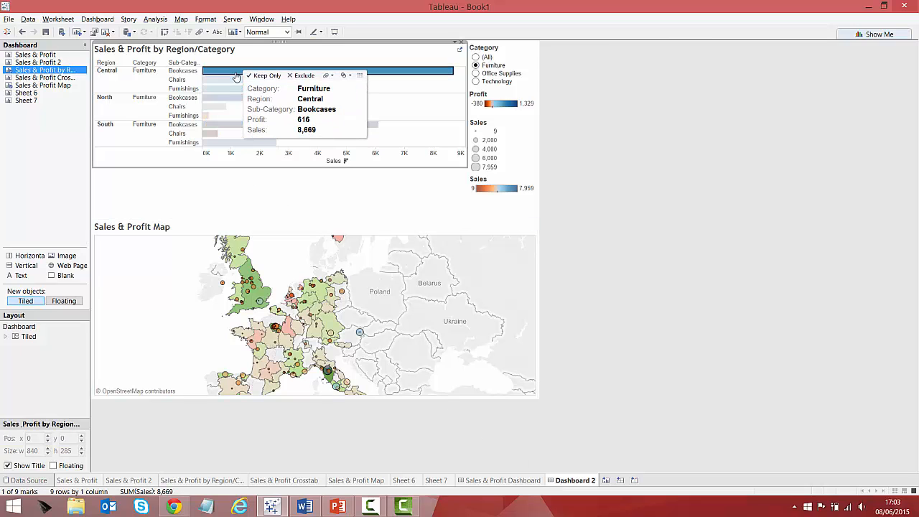
{"action": "left_click", "coordinate": [231, 80]}
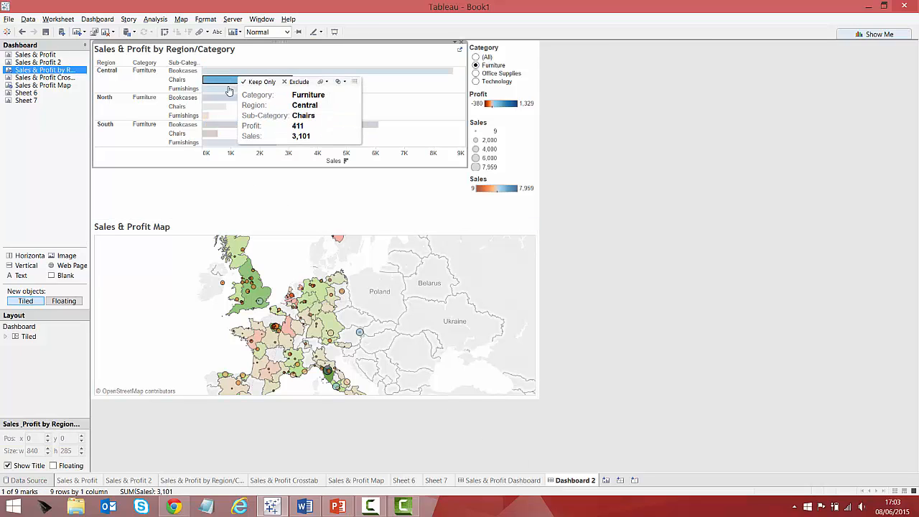
{"action": "left_click", "coordinate": [210, 134]}
Add a dashboard filter action that runs on Select, with both sheets of Dashboard 2 as sources and targets.
{"action": "left_click", "coordinate": [96, 19]}
{"action": "left_click", "coordinate": [107, 105]}
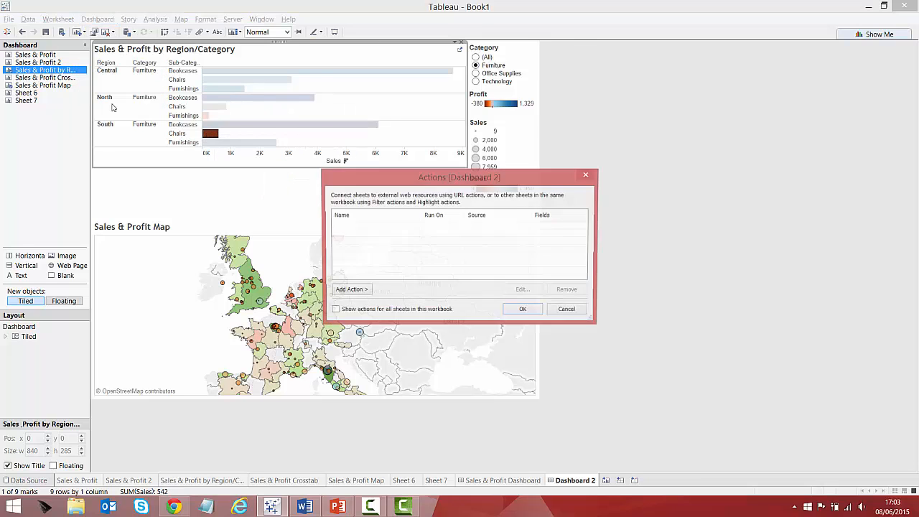
{"action": "left_click", "coordinate": [369, 290]}
{"action": "left_click", "coordinate": [396, 292]}
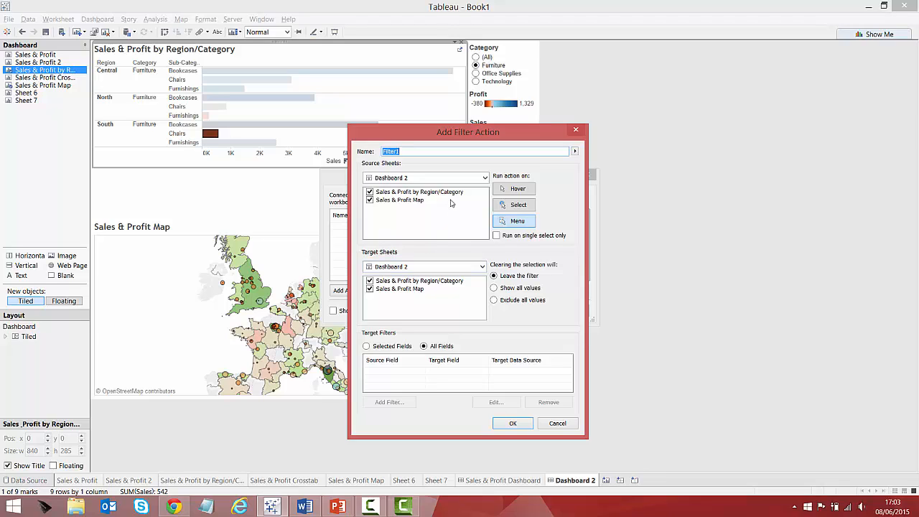
{"action": "left_click", "coordinate": [518, 205]}
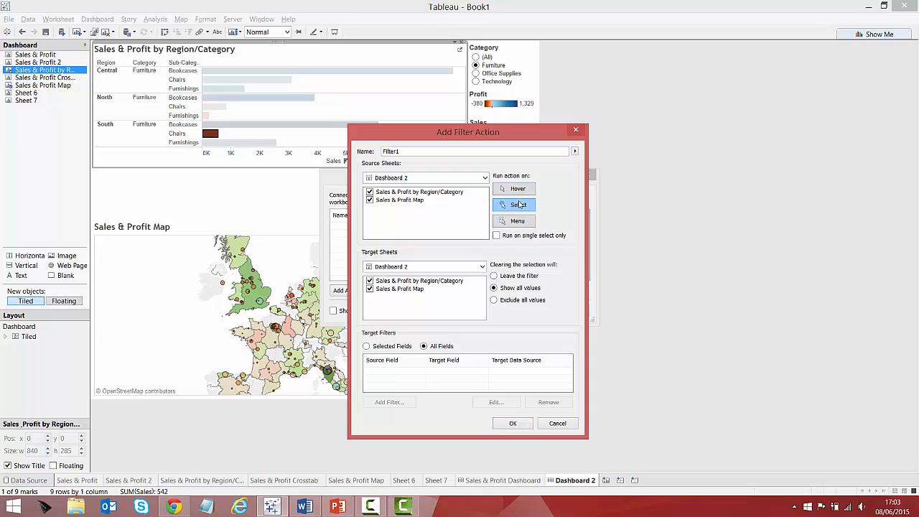
{"action": "left_click", "coordinate": [512, 423]}
{"action": "left_click", "coordinate": [523, 311]}
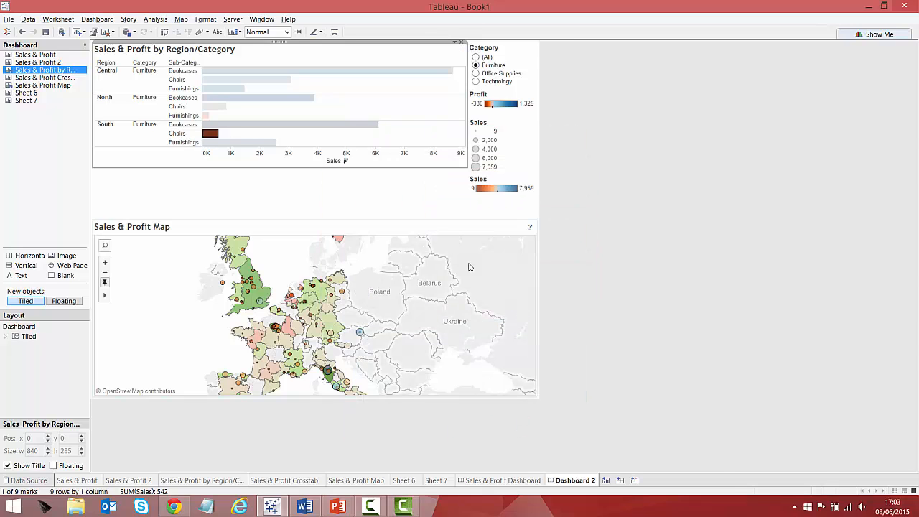
Test the filter action on the map with the South Bookcases bar and the Central Bookcases, Chairs and Furnishings bars, clearing the selection.
{"action": "left_click", "coordinate": [312, 129]}
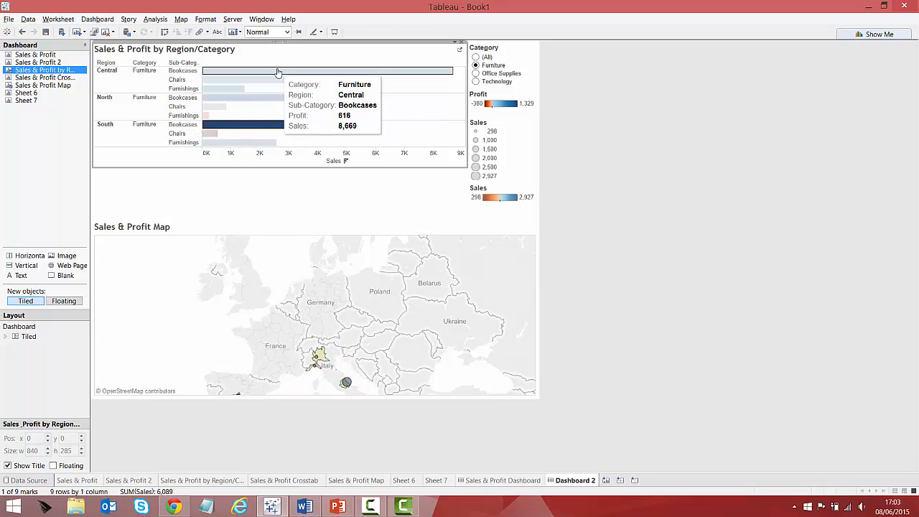
{"action": "left_click", "coordinate": [277, 70]}
{"action": "left_click", "coordinate": [238, 80]}
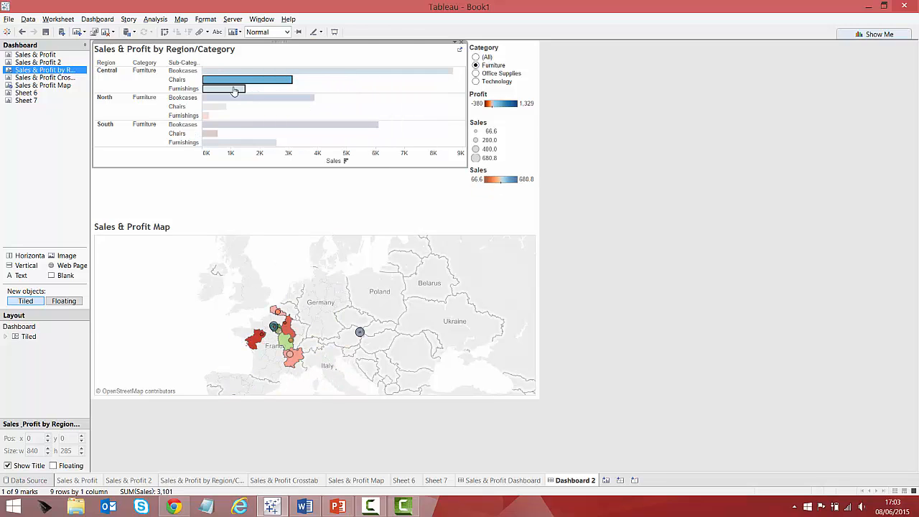
{"action": "left_click", "coordinate": [237, 88]}
{"action": "left_click", "coordinate": [125, 161]}
Filter the map by the Central, North and South region headers and by Central's Furniture category.
{"action": "left_click", "coordinate": [109, 71]}
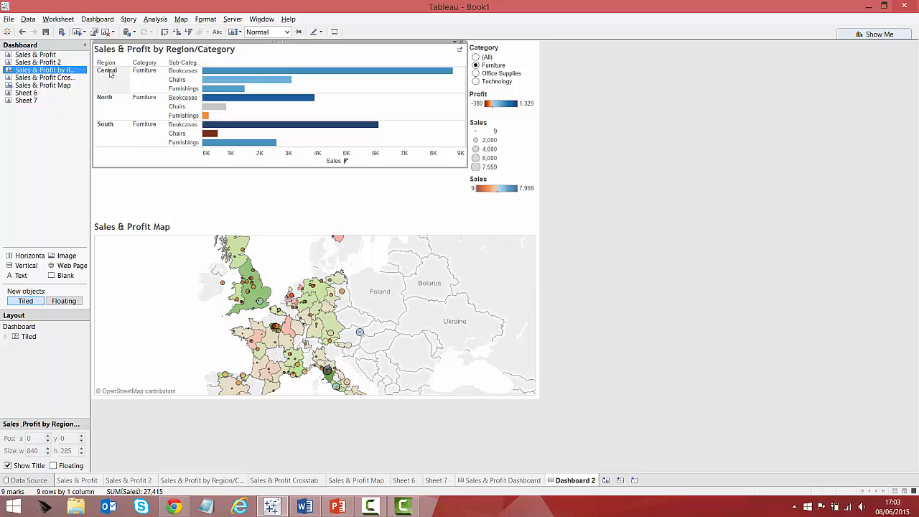
{"action": "left_click", "coordinate": [109, 97]}
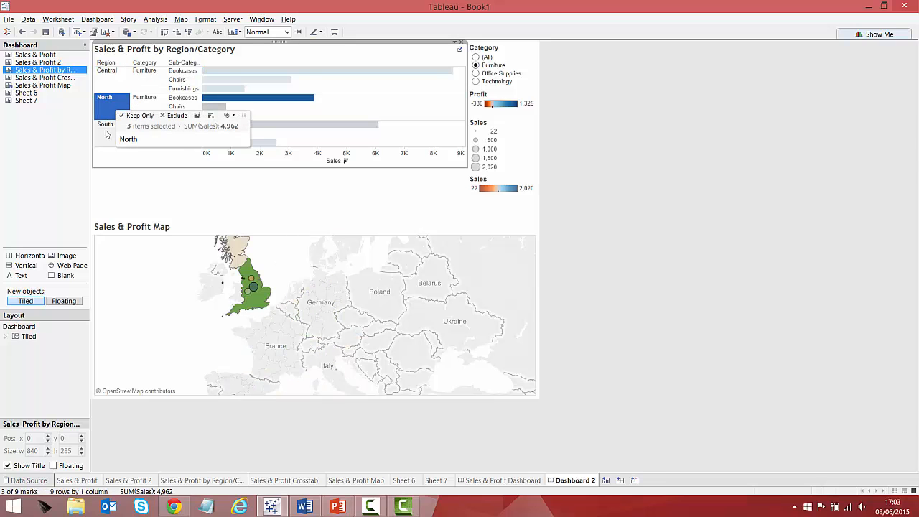
{"action": "left_click", "coordinate": [107, 132]}
{"action": "left_click", "coordinate": [152, 86]}
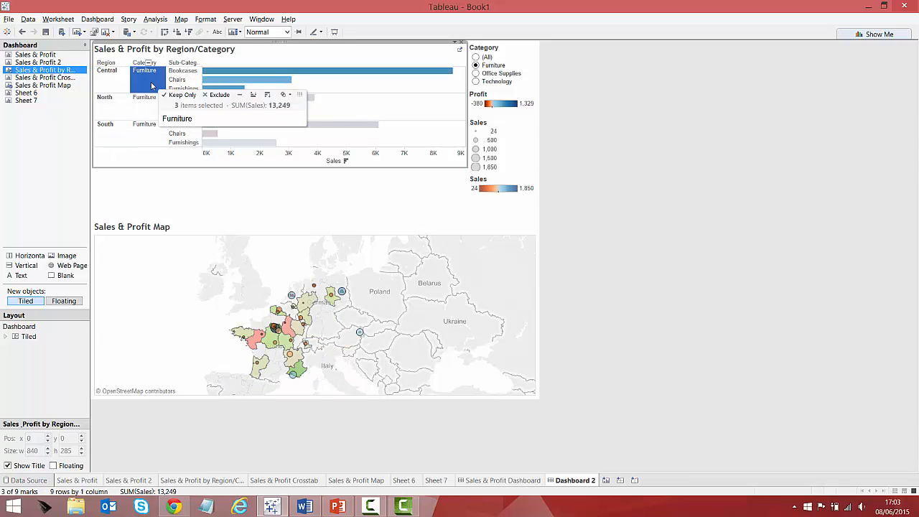
Set the Category filter to (All) and test map filtering with Central's Office Supplies, Technology, Supplies, Binders and Copiers, clearing the selection.
{"action": "left_click", "coordinate": [477, 58]}
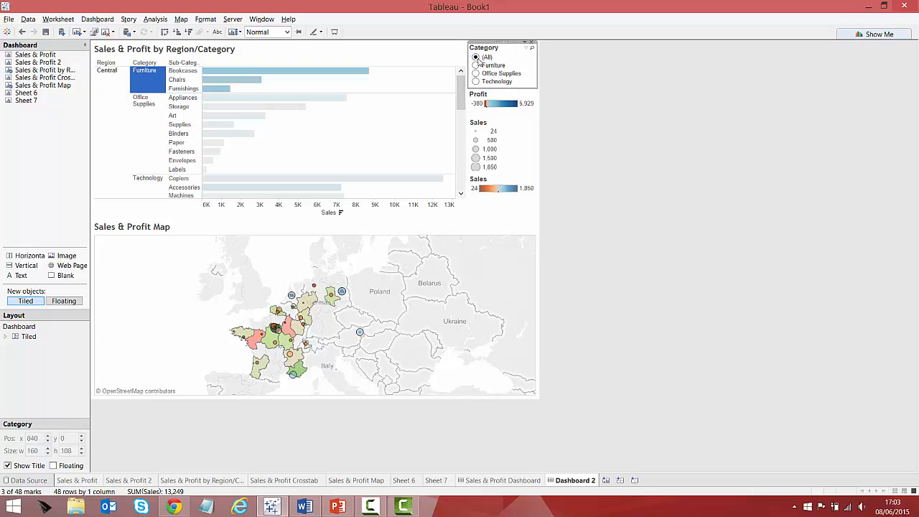
{"action": "left_click", "coordinate": [143, 110]}
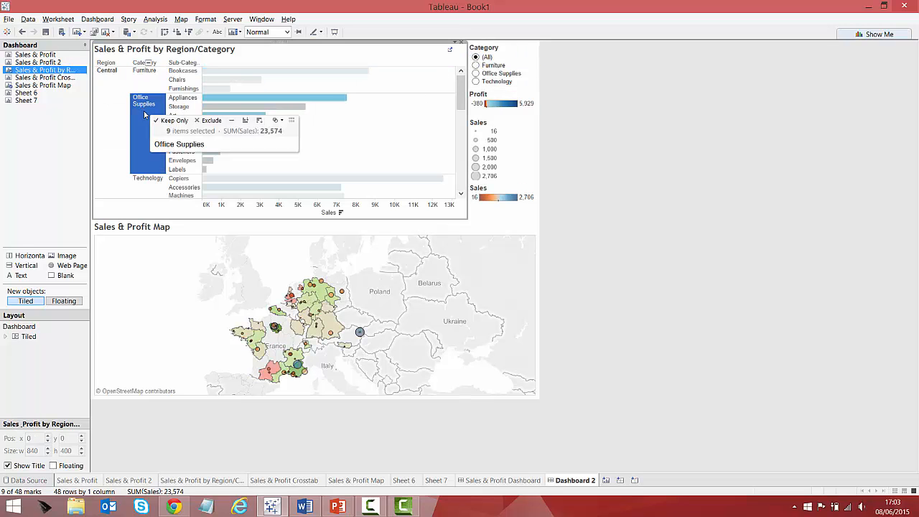
{"action": "left_click", "coordinate": [148, 180]}
{"action": "left_click", "coordinate": [181, 125]}
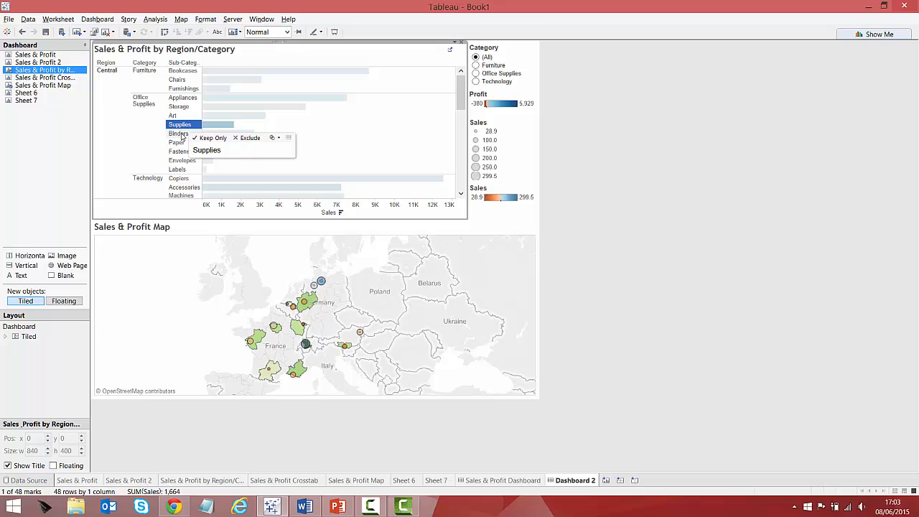
{"action": "left_click", "coordinate": [181, 135]}
{"action": "left_click", "coordinate": [432, 180]}
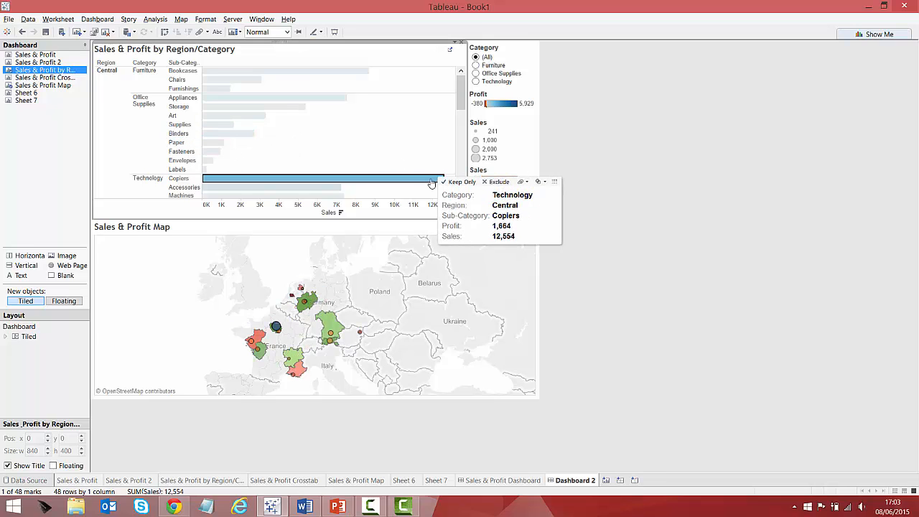
{"action": "left_click", "coordinate": [121, 205]}
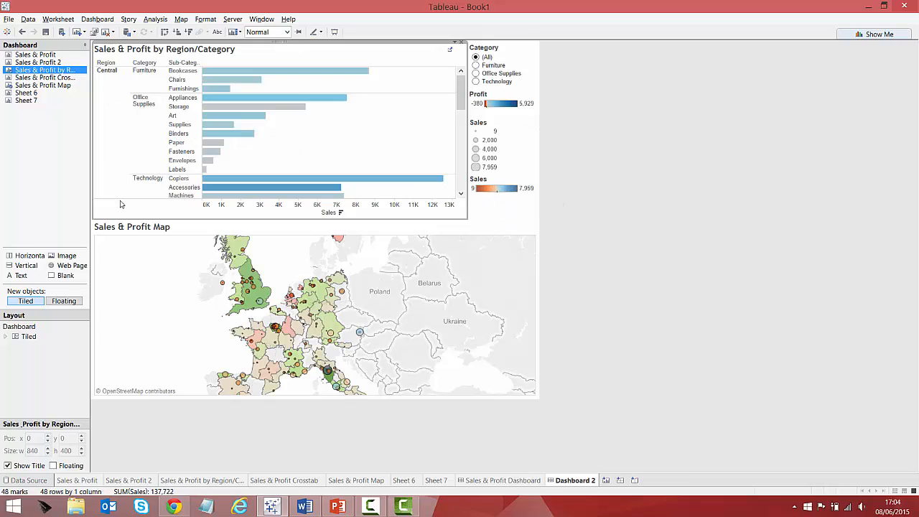
Filter the bar chart by selecting Vienna, Munich, London and a northern German city on the map, and clear the selection.
{"action": "left_click", "coordinate": [360, 333]}
{"action": "left_click", "coordinate": [360, 333]}
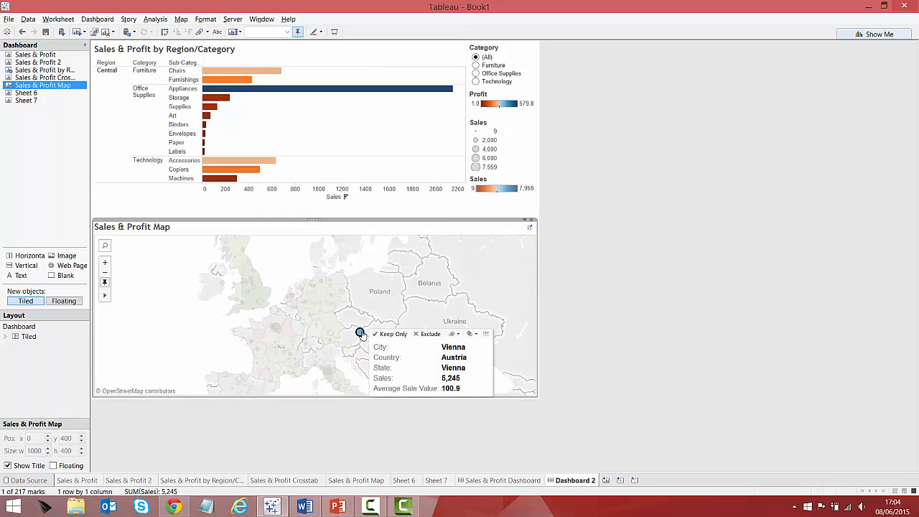
{"action": "left_click", "coordinate": [330, 334]}
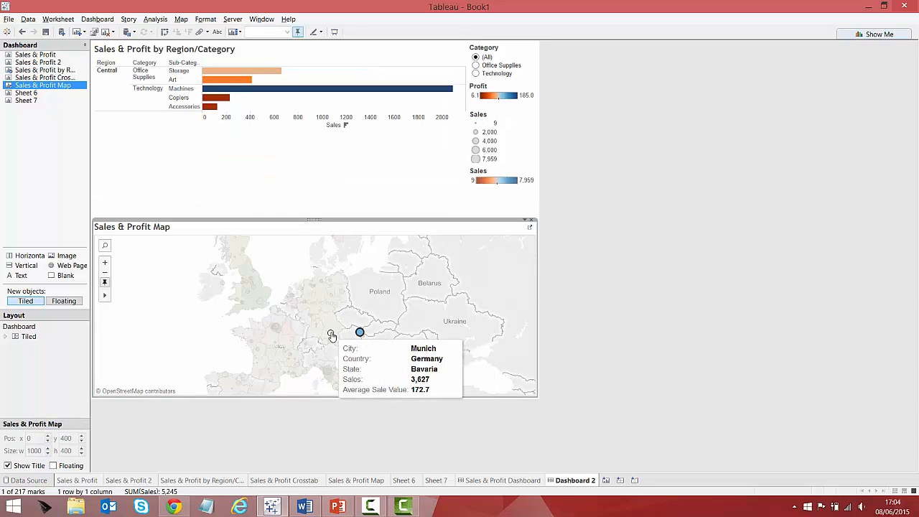
{"action": "left_click", "coordinate": [260, 303]}
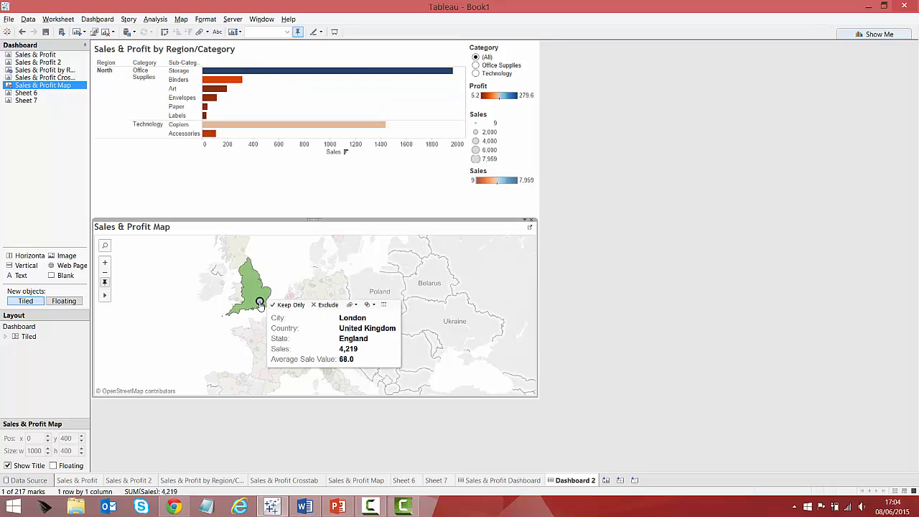
{"action": "left_click", "coordinate": [330, 283]}
{"action": "left_click", "coordinate": [149, 115]}
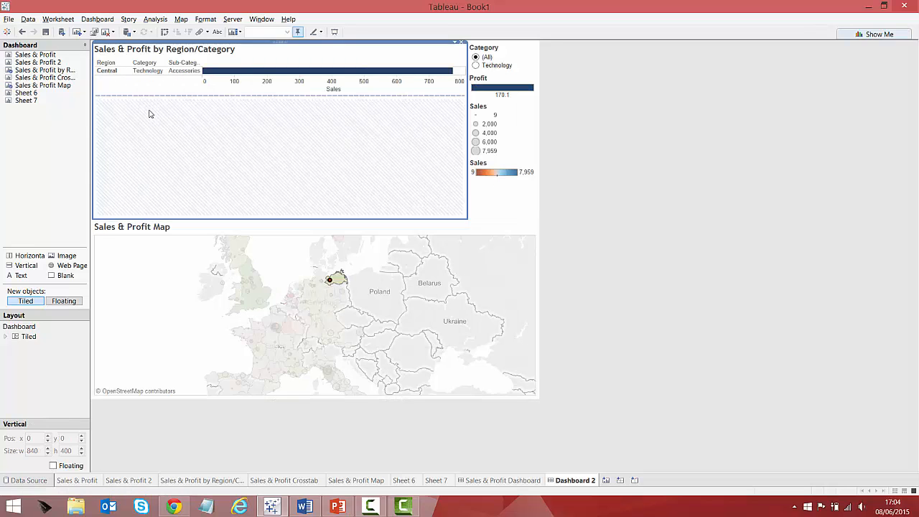
{"action": "left_click", "coordinate": [146, 89]}
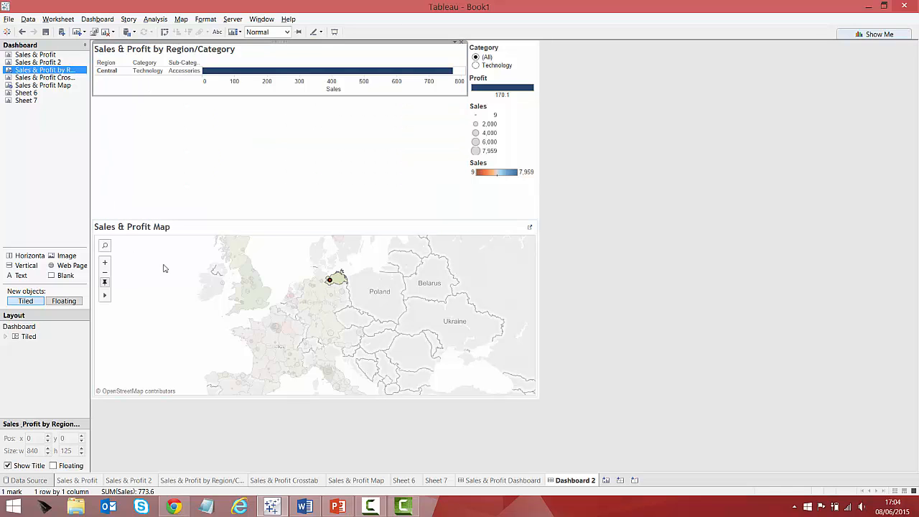
{"action": "double_click", "coordinate": [211, 340]}
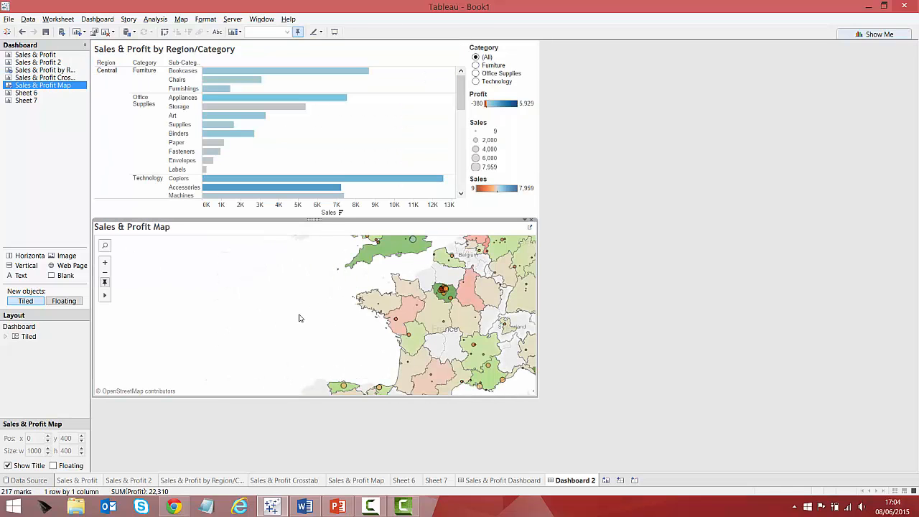
Filter the bar chart by lasso-selecting the UK and Ireland marks on the map.
{"action": "left_click", "coordinate": [105, 272]}
{"action": "mouse_move", "coordinate": [106, 295]}
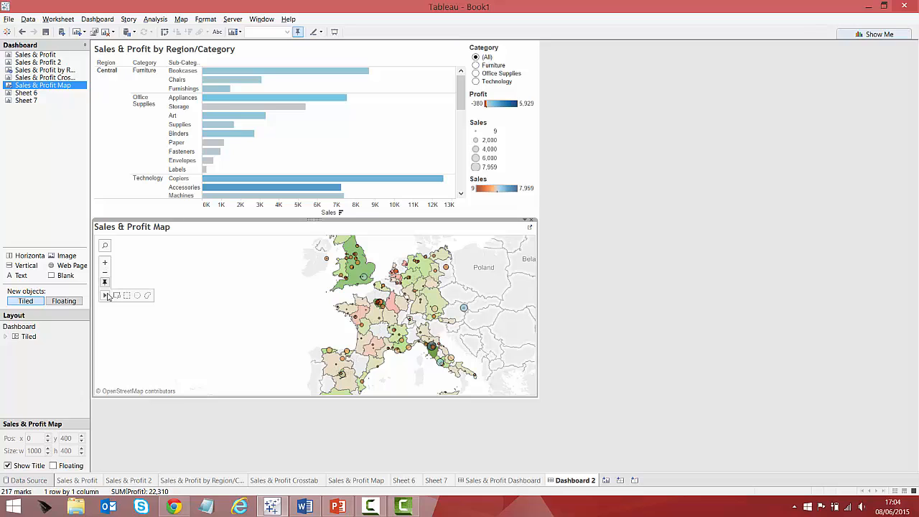
{"action": "left_click", "coordinate": [145, 296]}
{"action": "mouse_move", "coordinate": [349, 298]}
{"action": "left_mouse_down"}
{"action": "mouse_move", "coordinate": [380, 257]}
{"action": "mouse_move", "coordinate": [324, 234]}
{"action": "mouse_move", "coordinate": [312, 279]}
{"action": "left_mouse_up"}
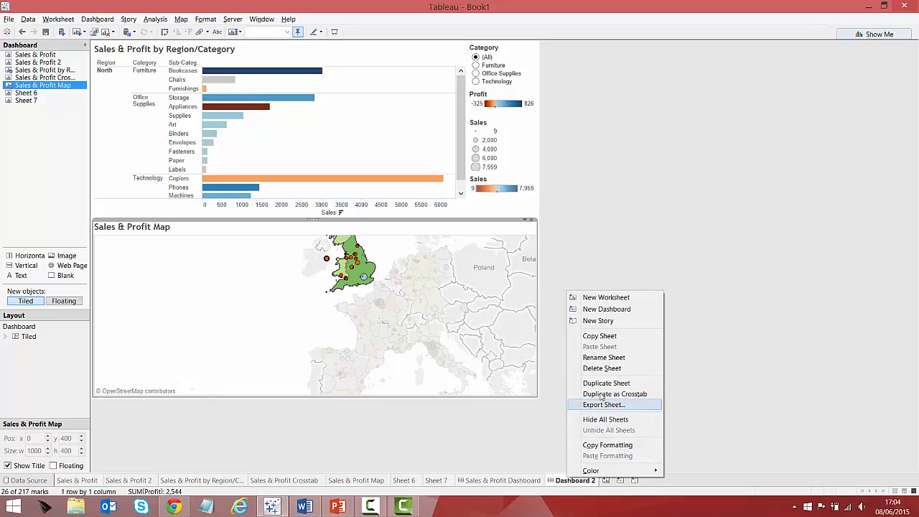
Rename the Dashboard 2 sheet as Sales & Profit Map Dashboard.
{"action": "left_click", "coordinate": [606, 358]}
{"action": "type", "text": "Sales & Profit Map Dashboard"}
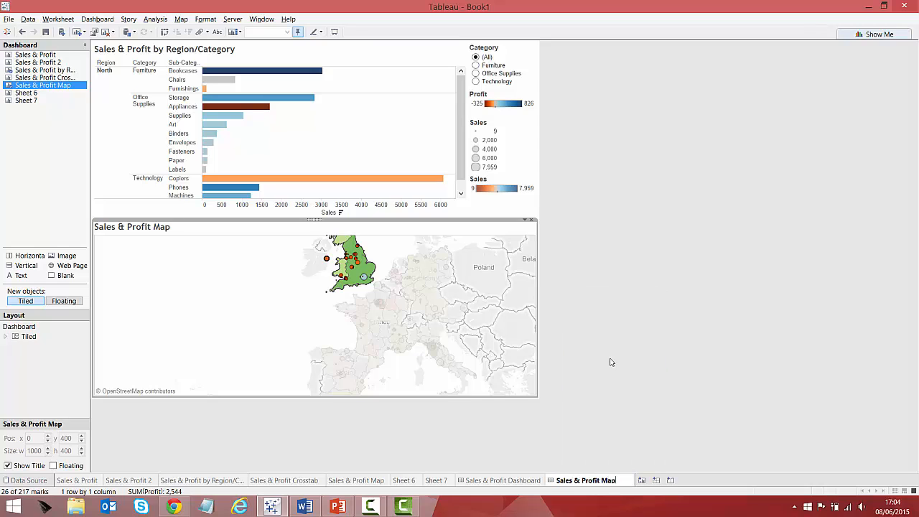
{"action": "key", "text": "Return"}
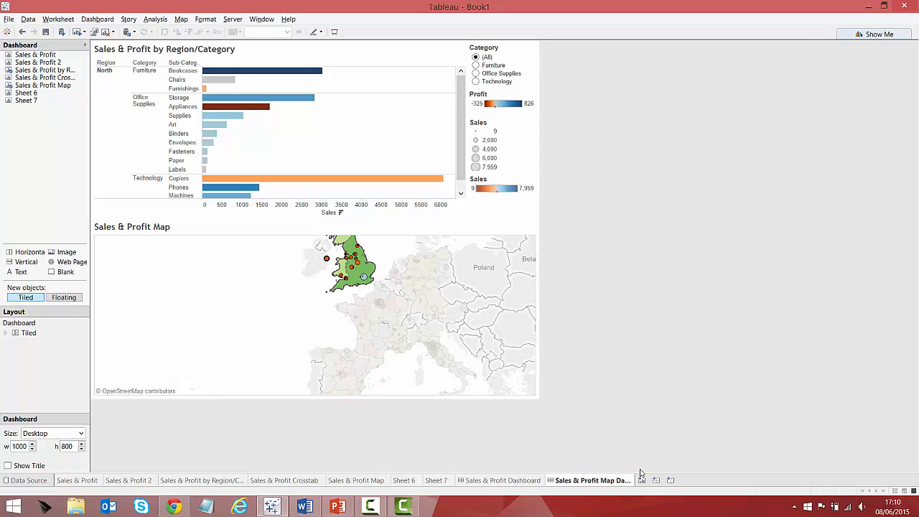
Create a new dashboard and rename Sheet 6 as Discount & Profit.
{"action": "left_click", "coordinate": [642, 478]}
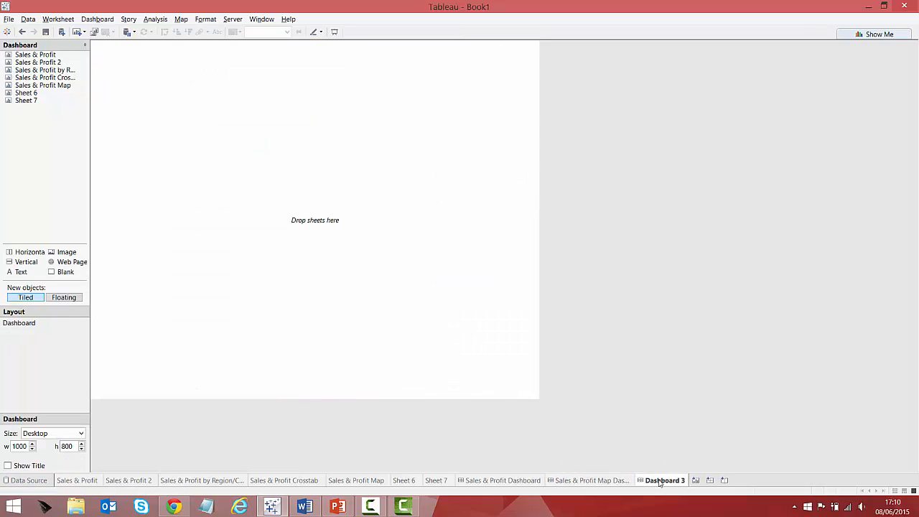
{"action": "right_click", "coordinate": [40, 93]}
{"action": "left_click", "coordinate": [88, 163]}
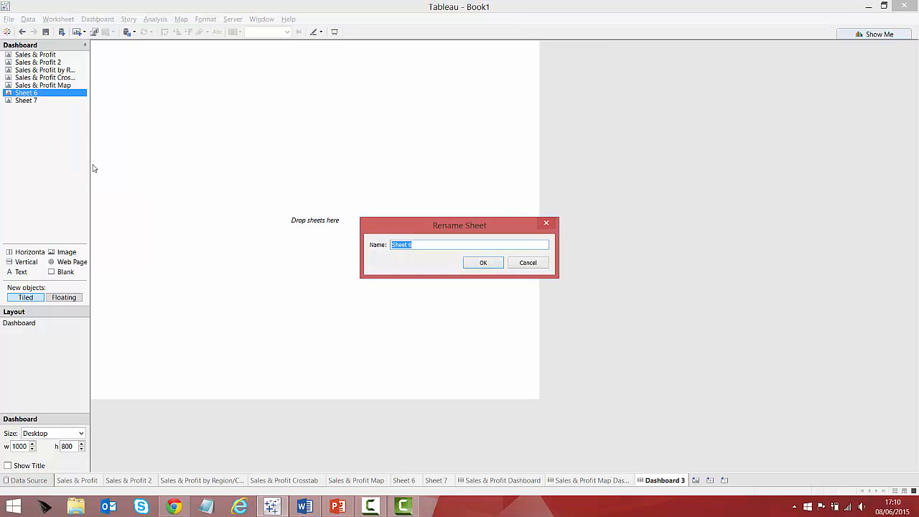
{"action": "type", "text": "Discount & Profit"}
{"action": "key", "text": "Return"}
Rename Sheet 7 as COG & Profit.
{"action": "right_click", "coordinate": [36, 100]}
{"action": "left_click", "coordinate": [72, 171]}
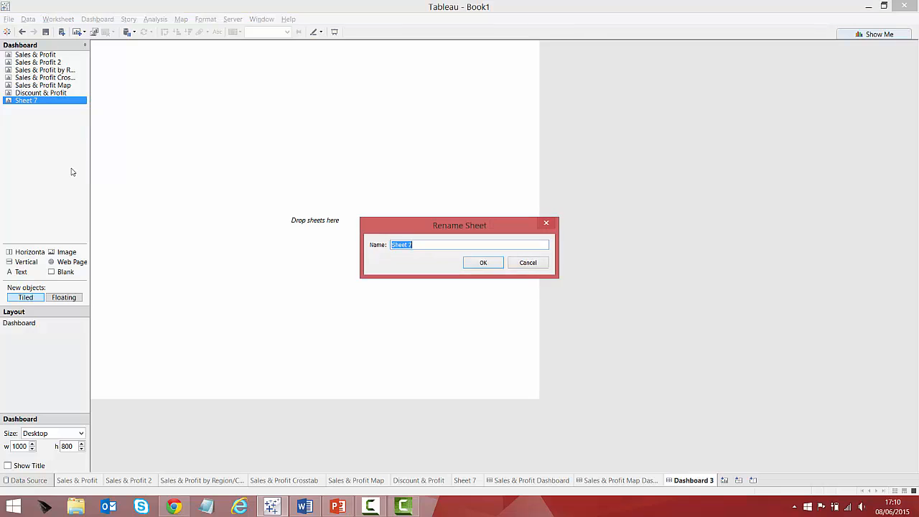
{"action": "type", "text": "COG & Profit"}
{"action": "left_click", "coordinate": [483, 263]}
Place the Discount & Profit sheet on the new dashboard with the COG & Profit sheet below it.
{"action": "left_click_drag", "start_coordinate": [27, 261], "coordinate": [300, 237]}
{"action": "left_click_drag", "start_coordinate": [41, 93], "coordinate": [269, 390]}
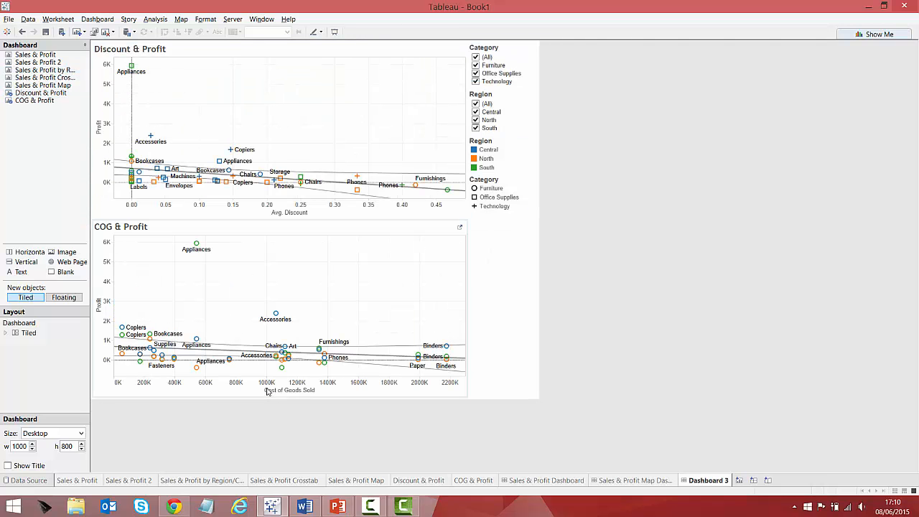
Test the Category filter by toggling (All) and showing only Furniture, and restore all categories.
{"action": "left_click", "coordinate": [474, 58]}
{"action": "left_click", "coordinate": [474, 57]}
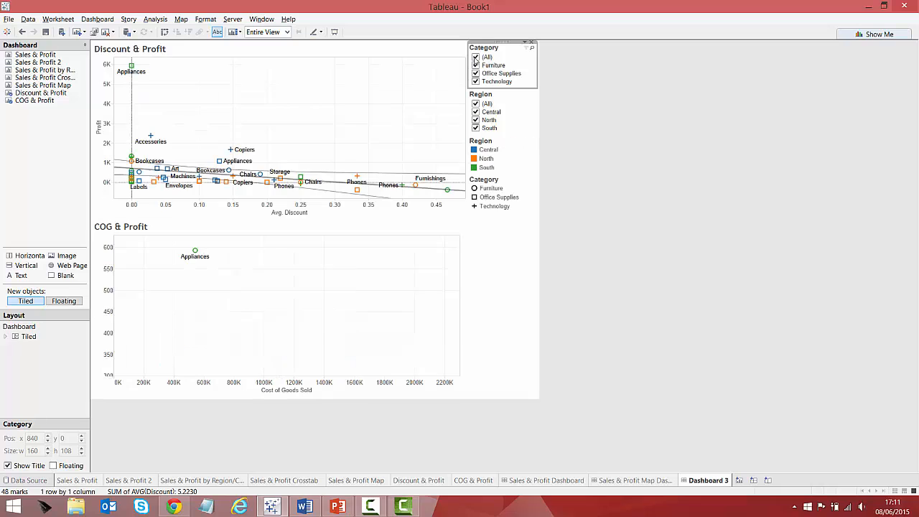
{"action": "left_click", "coordinate": [475, 74]}
{"action": "left_click", "coordinate": [476, 82]}
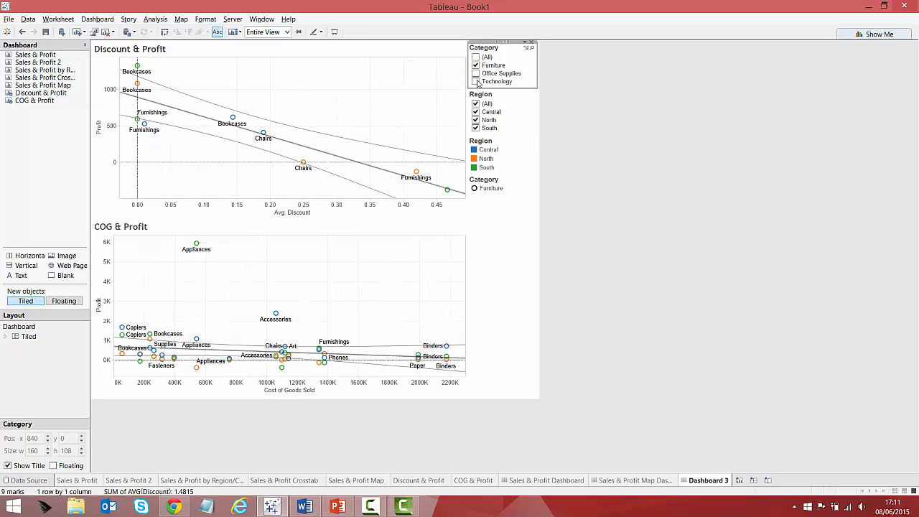
{"action": "left_click", "coordinate": [476, 82]}
{"action": "left_click", "coordinate": [475, 74]}
Extend the Category filter to further worksheets so it also controls the COG & Profit chart.
{"action": "left_click", "coordinate": [107, 21]}
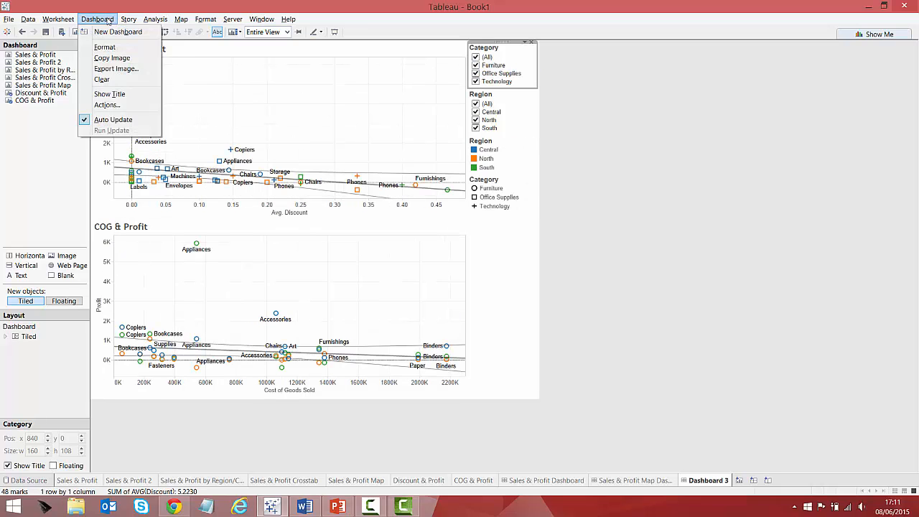
{"action": "left_click", "coordinate": [539, 64]}
{"action": "left_click", "coordinate": [515, 60]}
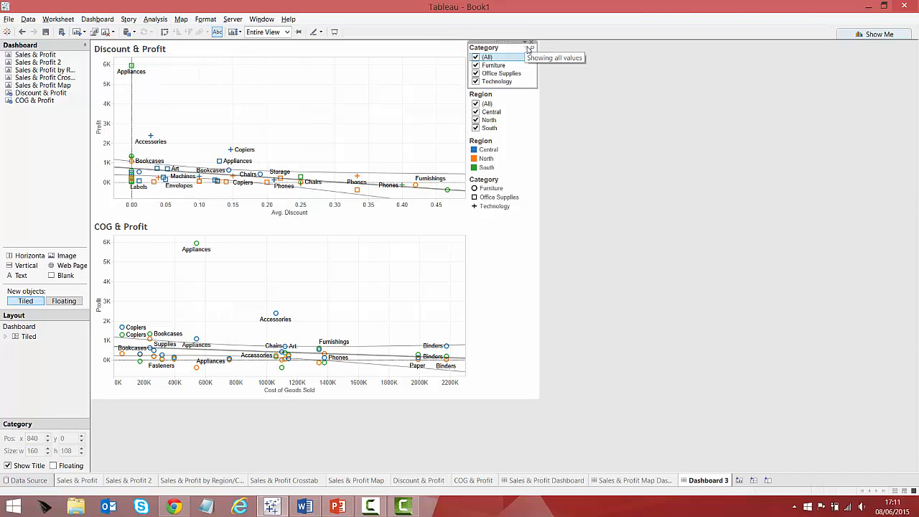
{"action": "left_click", "coordinate": [531, 50]}
{"action": "mouse_move", "coordinate": [620, 65]}
{"action": "left_click", "coordinate": [687, 64]}
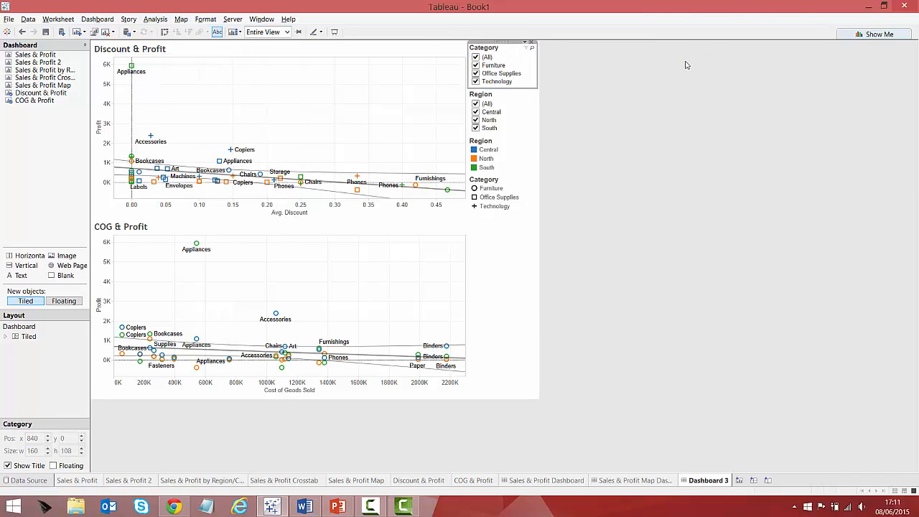
Check the Category filter on both charts by excluding Furniture and isolating Furniture, and restore (All).
{"action": "left_click", "coordinate": [478, 65]}
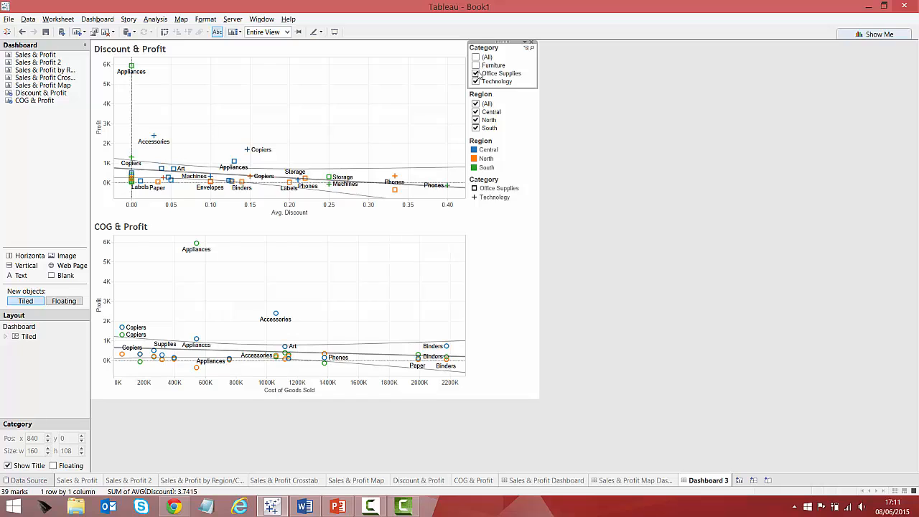
{"action": "left_click", "coordinate": [476, 73]}
{"action": "left_click", "coordinate": [476, 65]}
{"action": "left_click", "coordinate": [475, 81]}
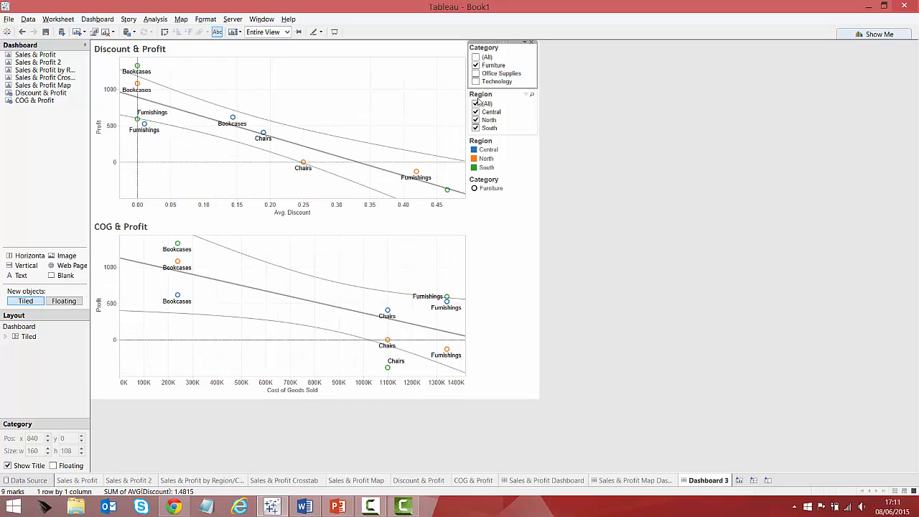
{"action": "left_click", "coordinate": [476, 57]}
Test the Region filter by excluding Central and North, and include both regions again.
{"action": "left_click", "coordinate": [476, 112]}
{"action": "left_click", "coordinate": [476, 120]}
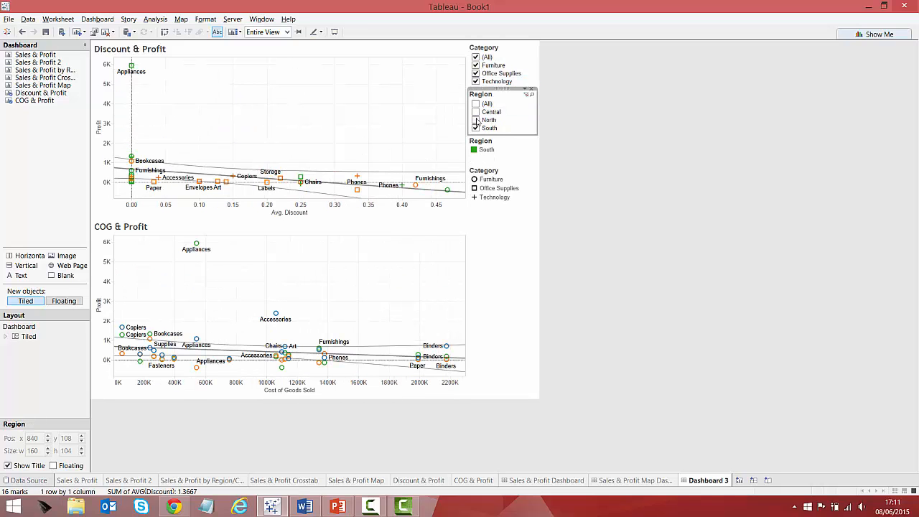
{"action": "left_click", "coordinate": [476, 112]}
{"action": "left_click", "coordinate": [476, 120]}
Extend the Region filter to further worksheets so it also controls the COG & Profit chart.
{"action": "left_click", "coordinate": [531, 93]}
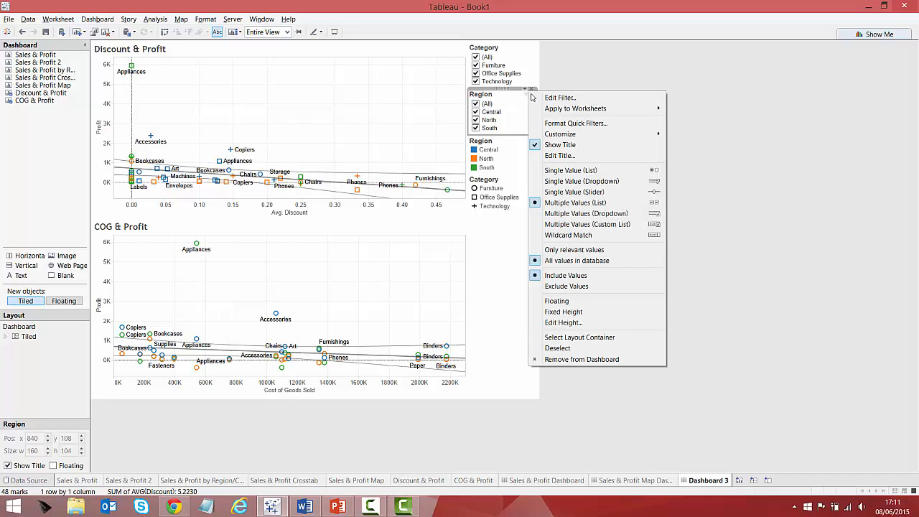
{"action": "mouse_move", "coordinate": [630, 109]}
{"action": "left_click", "coordinate": [668, 112]}
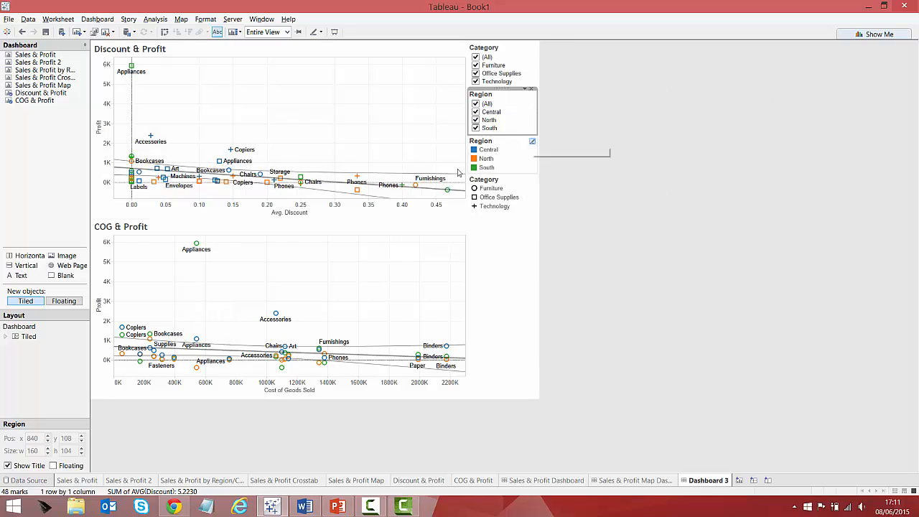
Check the Region filter on both charts by unchecking Central, North and South one after another, and restore (All).
{"action": "left_click", "coordinate": [476, 112]}
{"action": "left_click", "coordinate": [476, 120]}
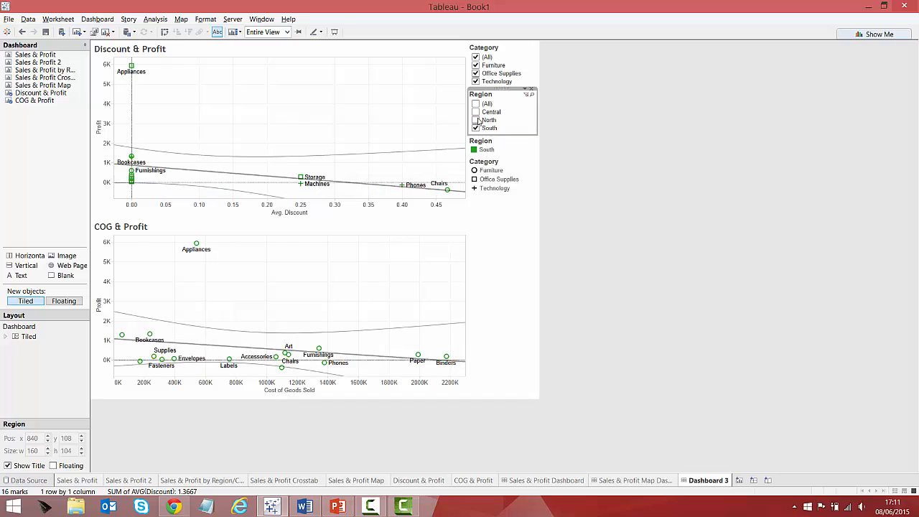
{"action": "left_click", "coordinate": [477, 128]}
{"action": "left_click", "coordinate": [476, 104]}
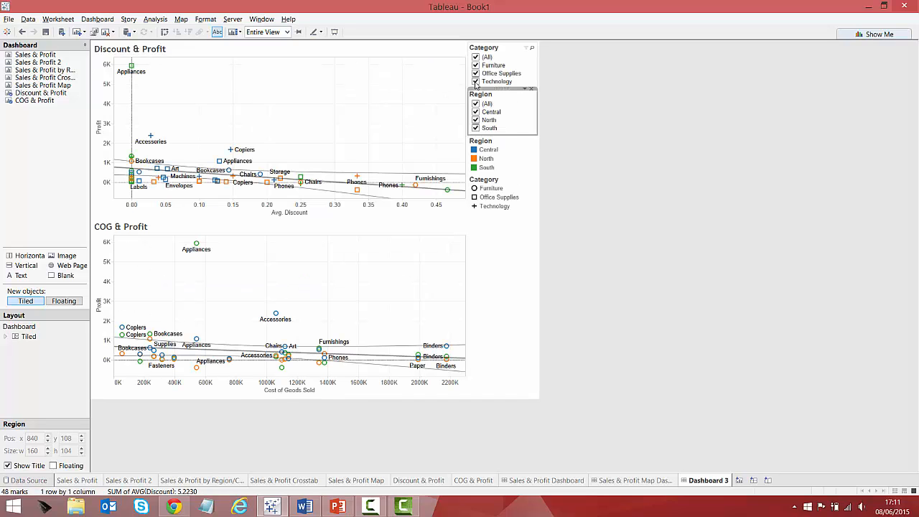
{"action": "left_click", "coordinate": [601, 258]}
Rename the Dashboard 3 sheet as Profit Analysis.
{"action": "right_click", "coordinate": [697, 482]}
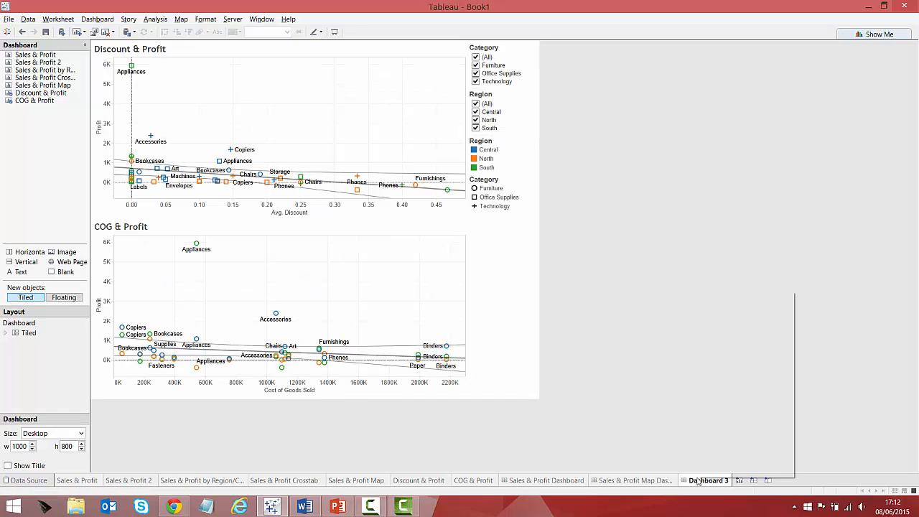
{"action": "left_click", "coordinate": [732, 359]}
{"action": "type", "text": "Profit Analy"}
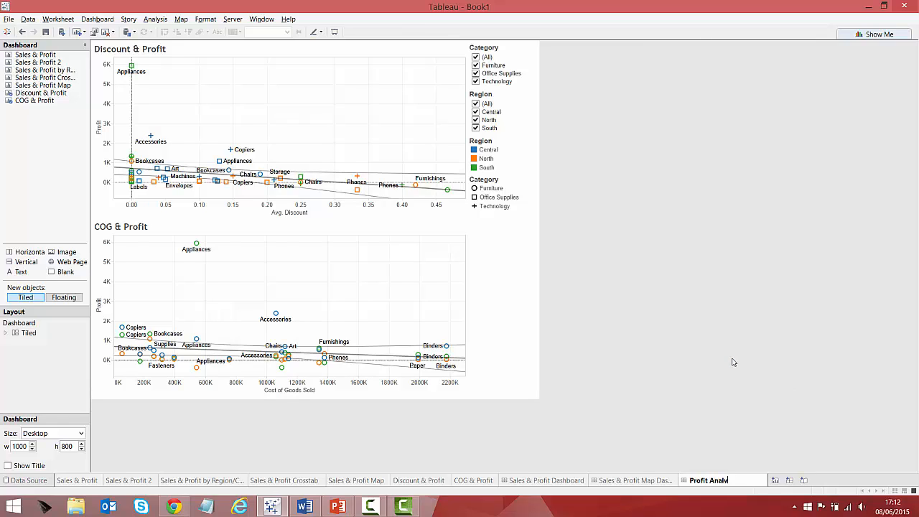
{"action": "type", "text": "sis"}
{"action": "key", "text": "Return"}
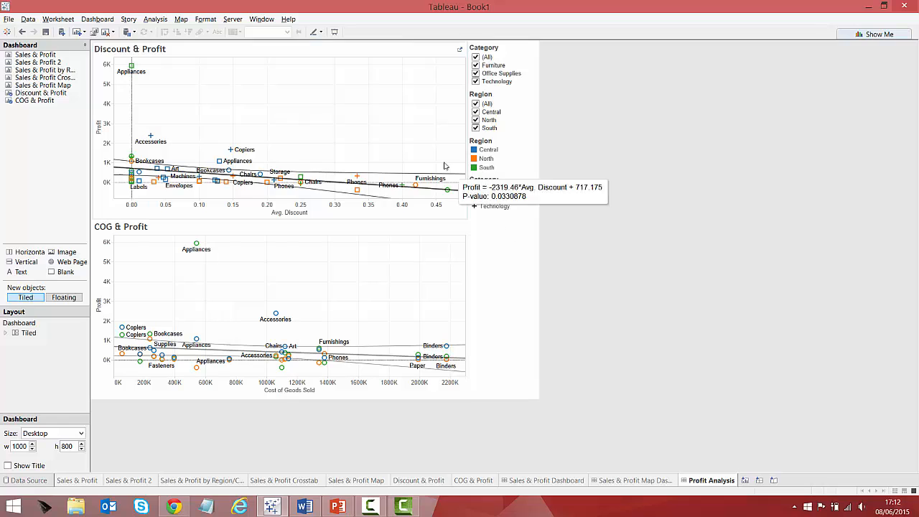
Start publishing the workbook and sign in to the server reports.datalytyx.com with the username and account password.
{"action": "left_click", "coordinate": [234, 19]}
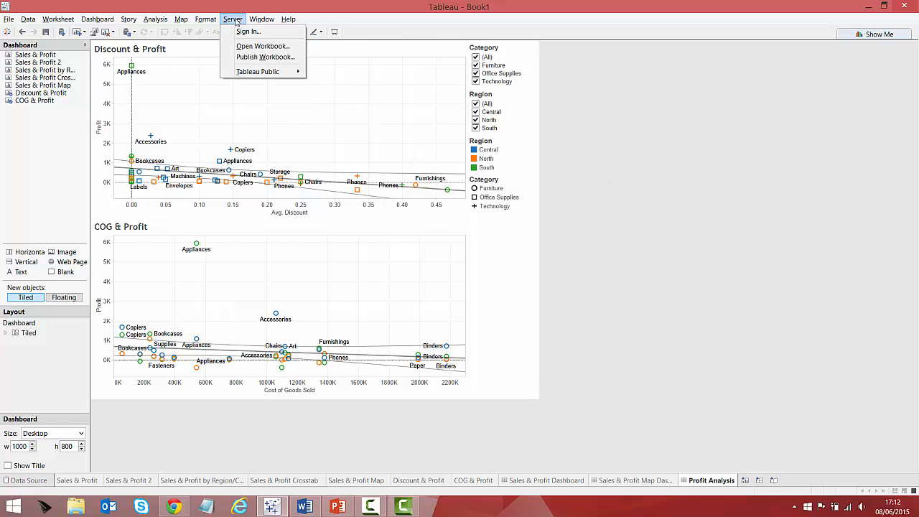
{"action": "left_click", "coordinate": [254, 58]}
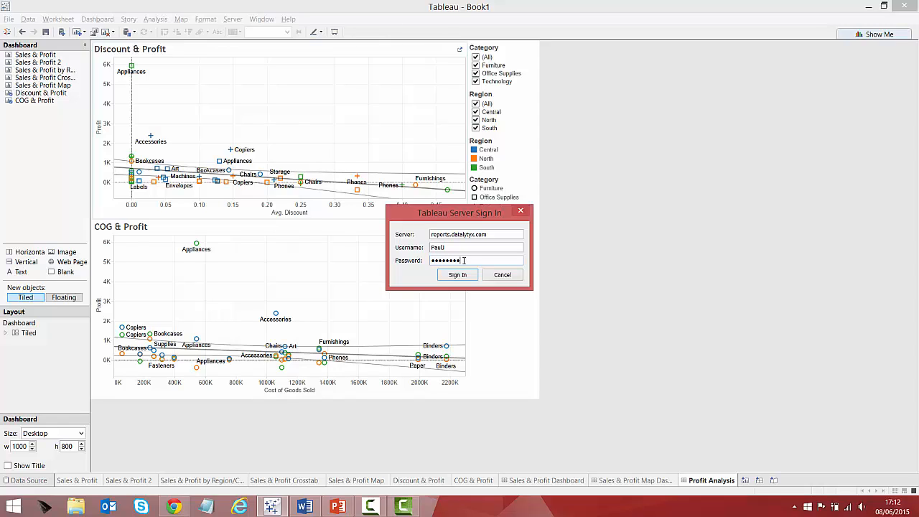
{"action": "left_click", "coordinate": [463, 277]}
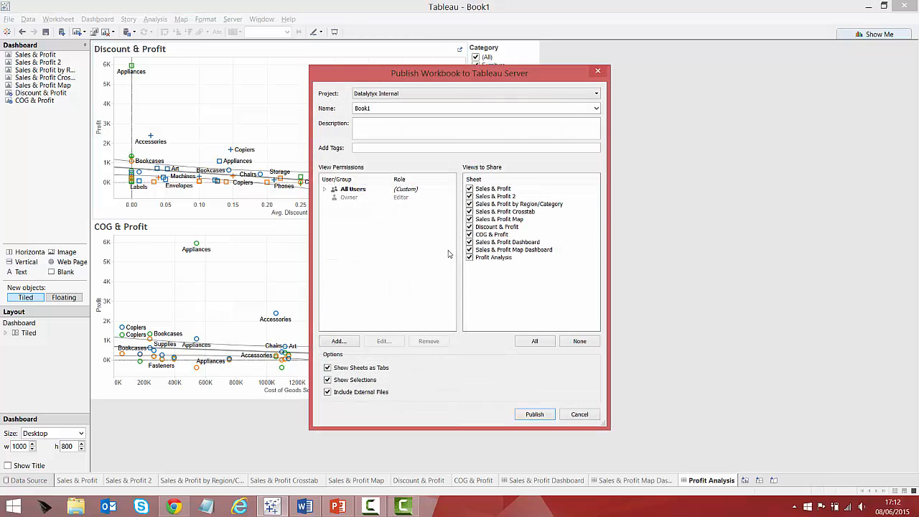
Name the workbook EU Superstore, check the members of the All Users group, and publish it to the Datalytyx Internal project.
{"action": "double_click", "coordinate": [375, 106]}
{"action": "type", "text": "EU Superstore"}
{"action": "left_click", "coordinate": [325, 190]}
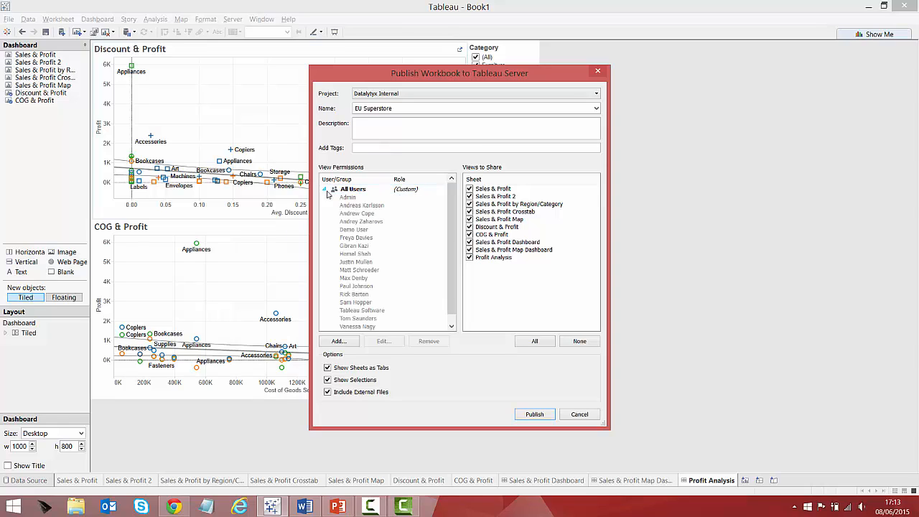
{"action": "left_click", "coordinate": [326, 191]}
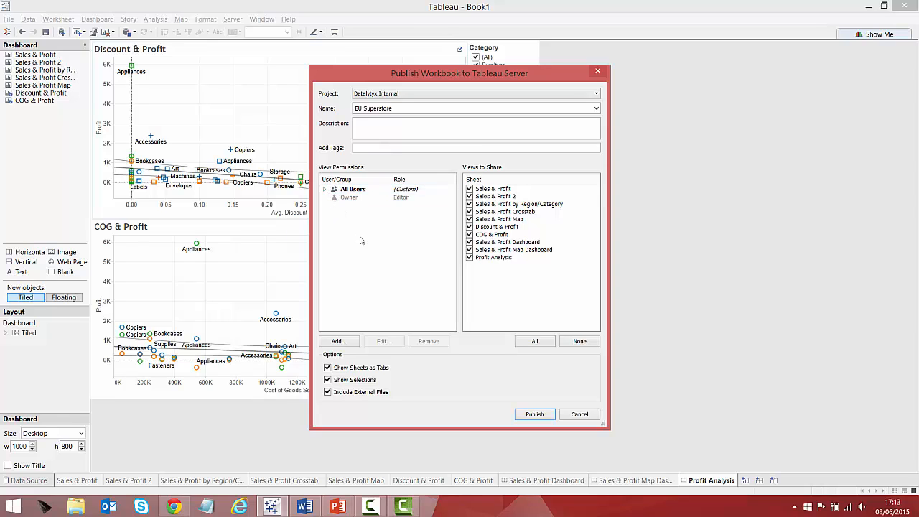
{"action": "left_click", "coordinate": [534, 415]}
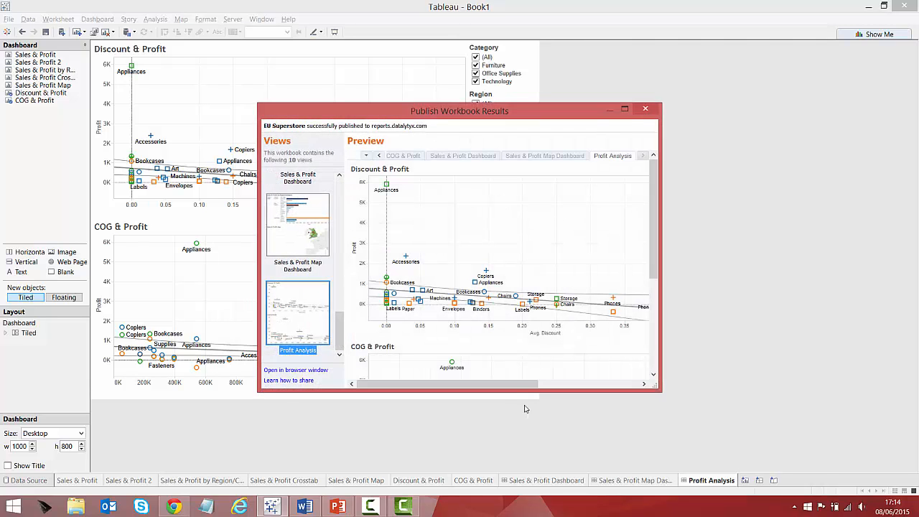
Maximize the publishing results and preview the published dashboards and the COG & Profit, Sales & Profit and Region/Category views.
{"action": "left_click", "coordinate": [624, 108]}
{"action": "left_click", "coordinate": [31, 336]}
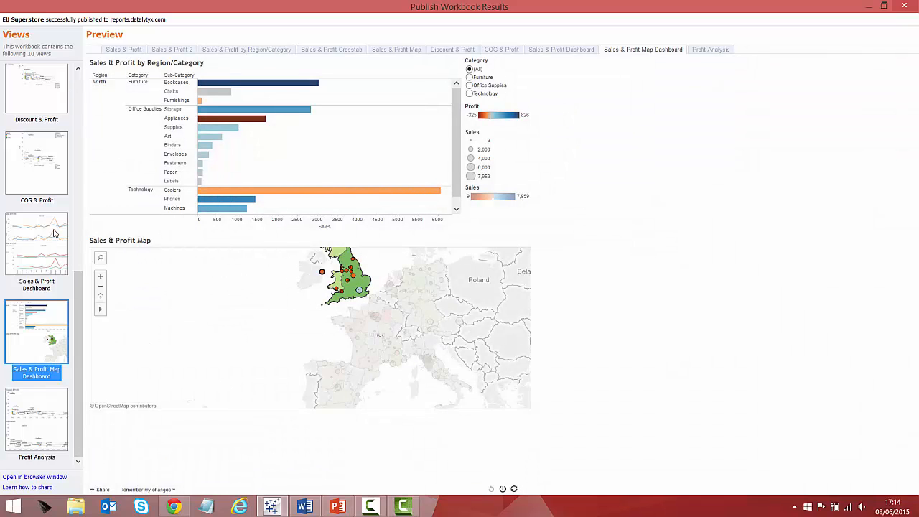
{"action": "left_click", "coordinate": [54, 234]}
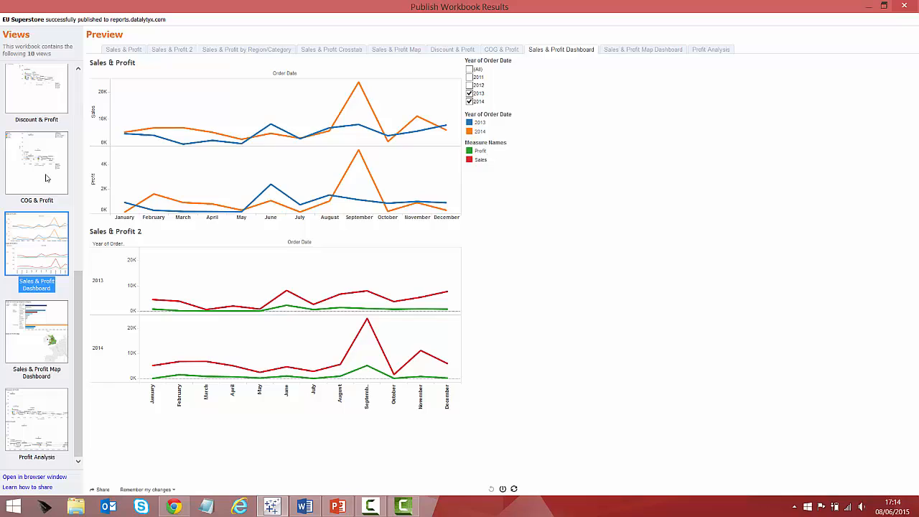
{"action": "left_click", "coordinate": [45, 178]}
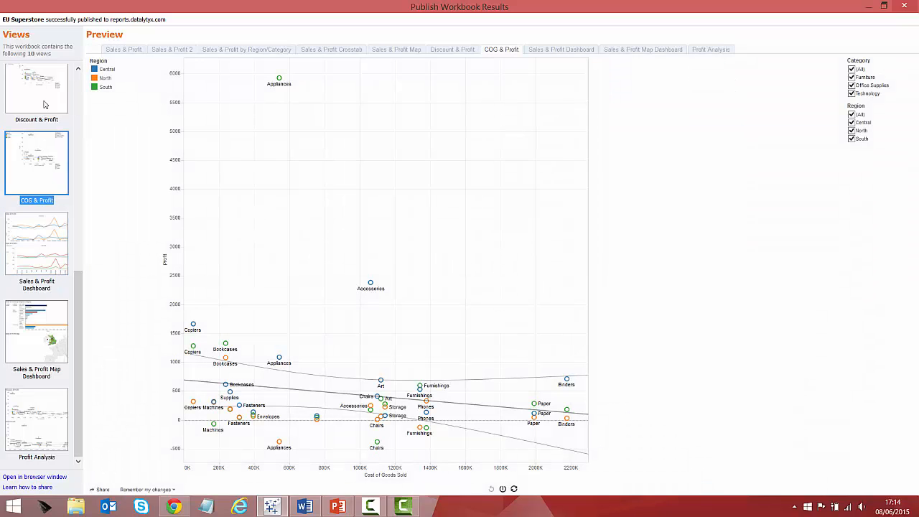
{"action": "left_click", "coordinate": [152, 48]}
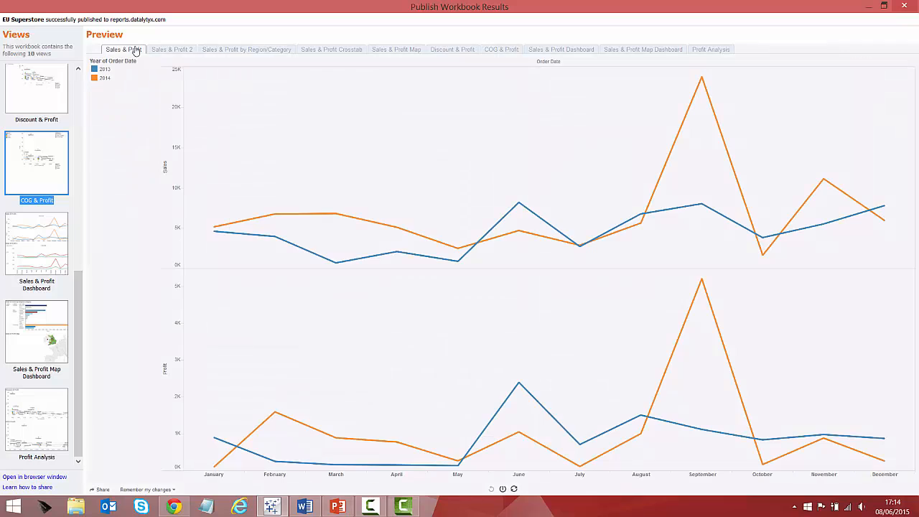
{"action": "left_click", "coordinate": [214, 52]}
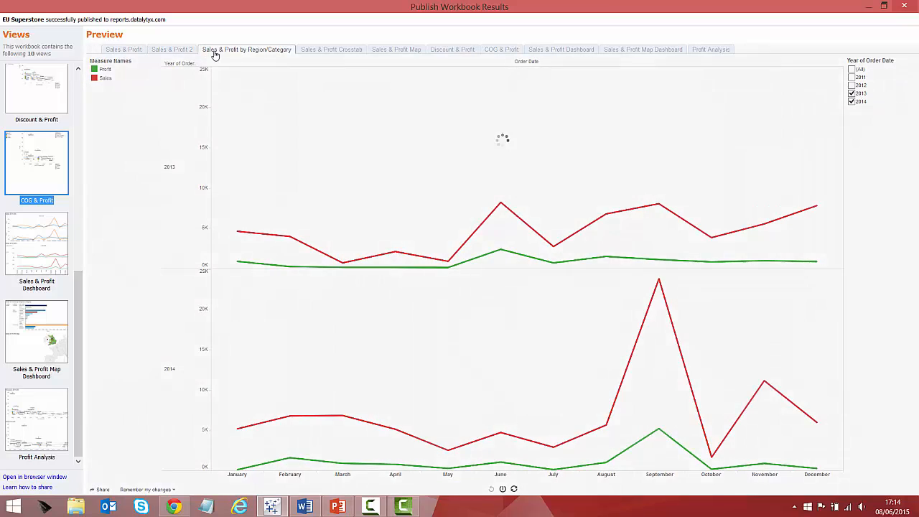
{"action": "left_click", "coordinate": [673, 53]}
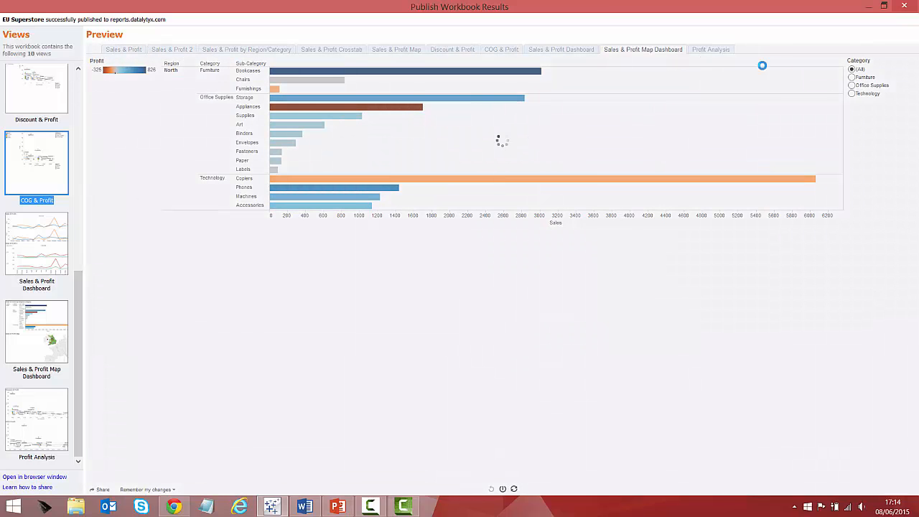